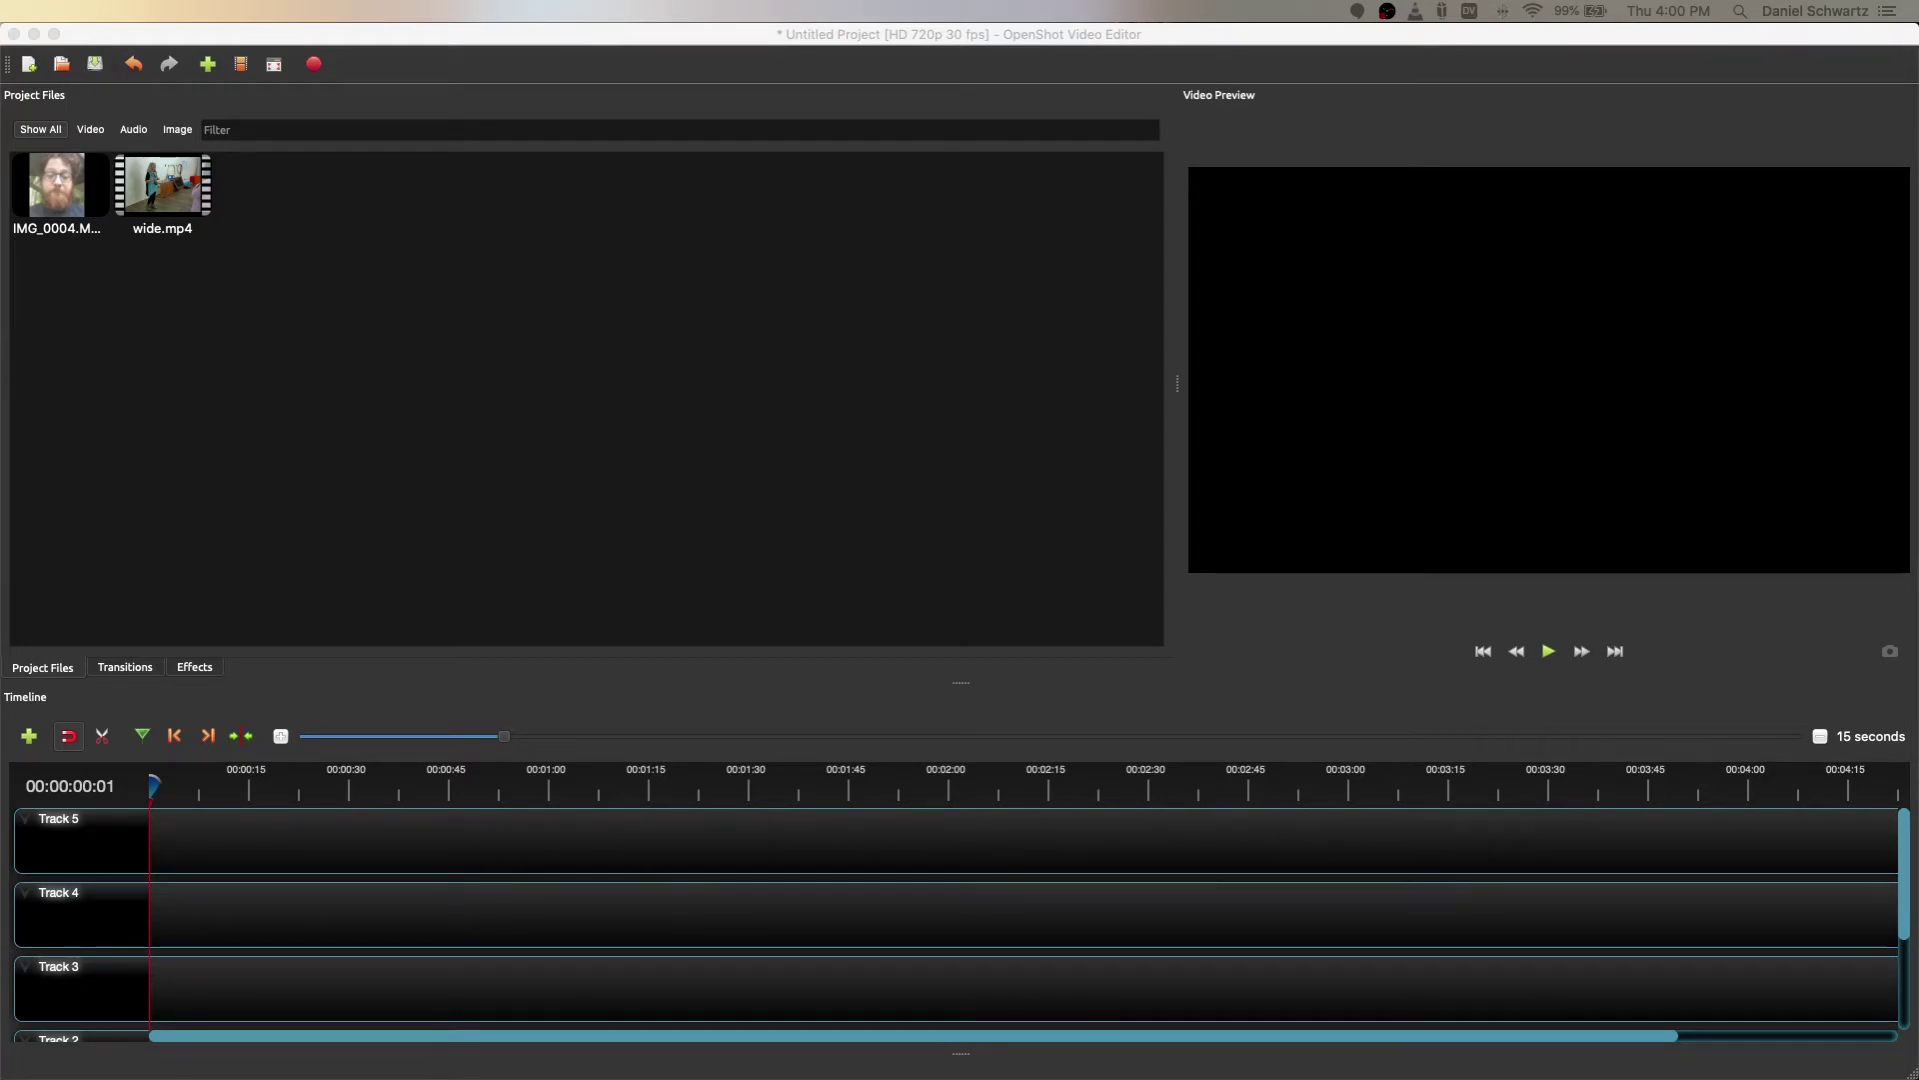
Change the project profile to HD Vertical 1080p 30 fps in the profile settings.
left_click(883, 545)
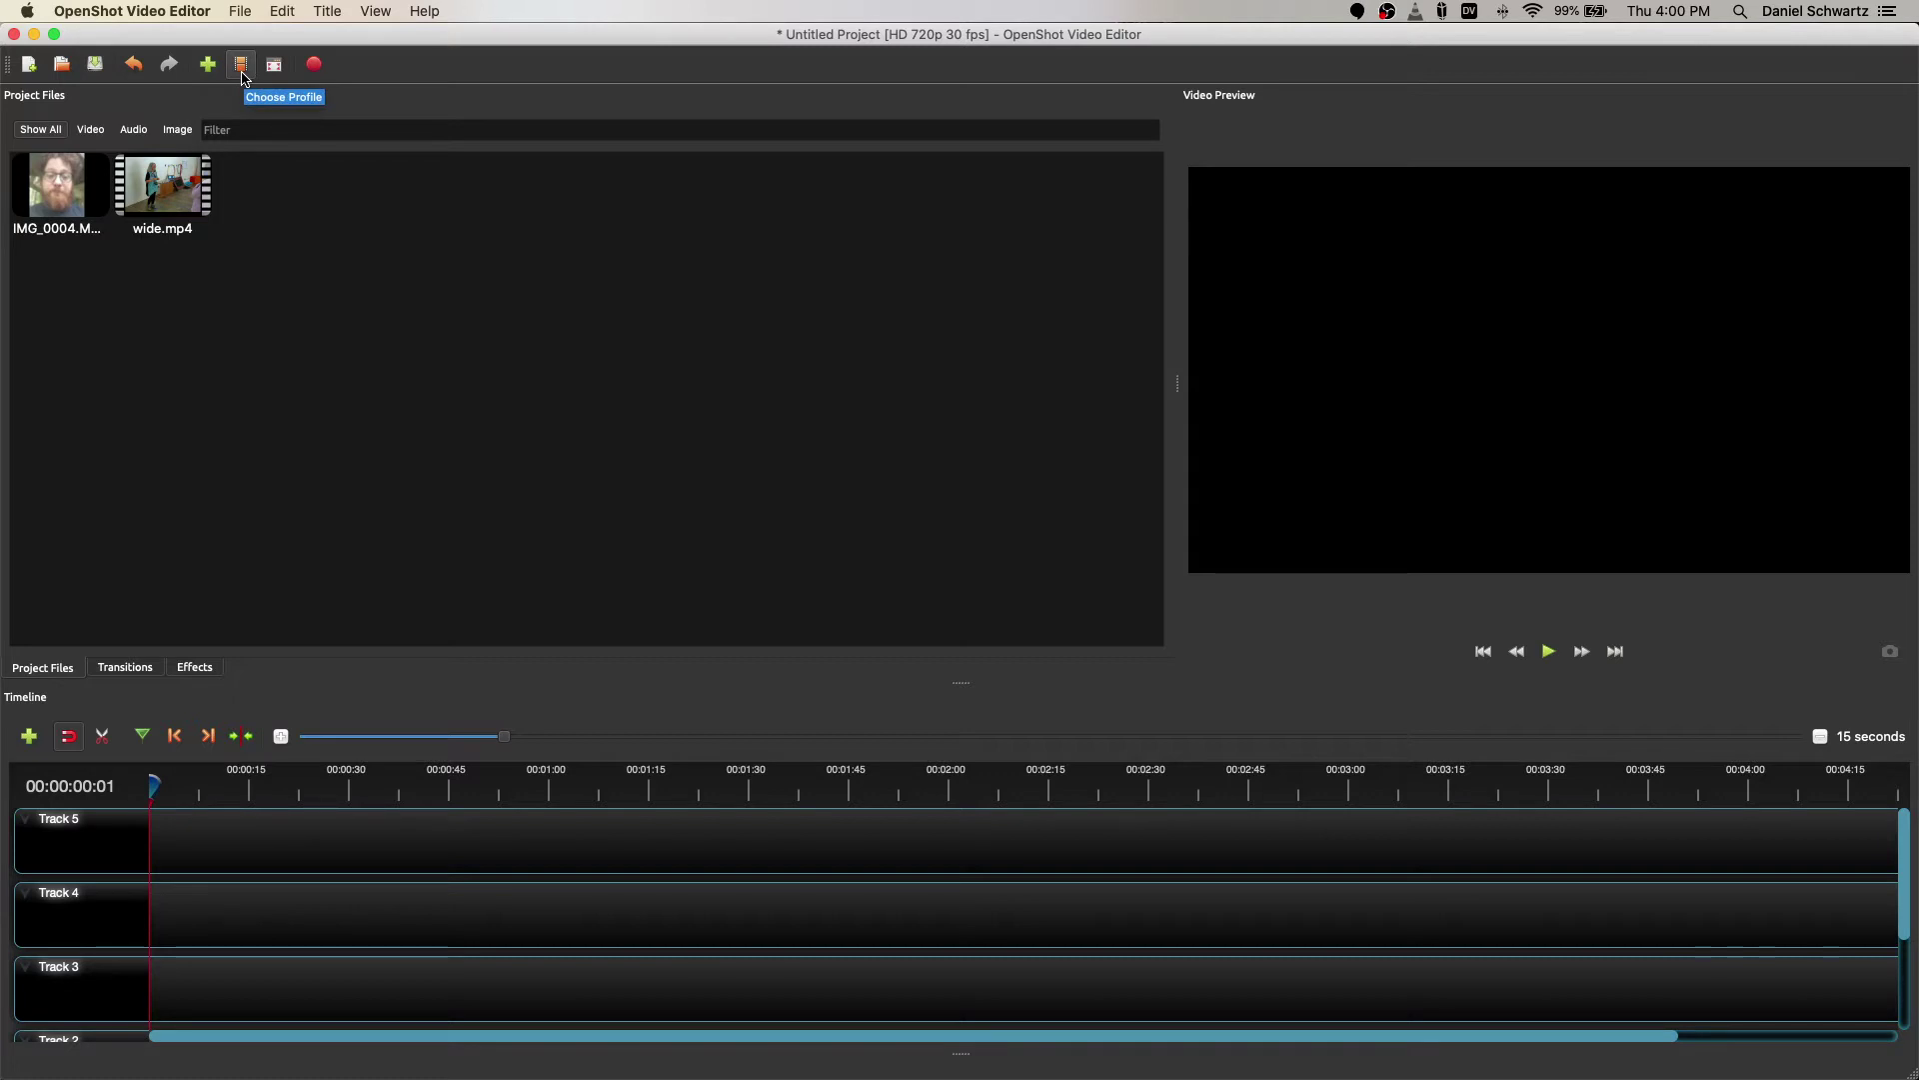
left_click(240, 65)
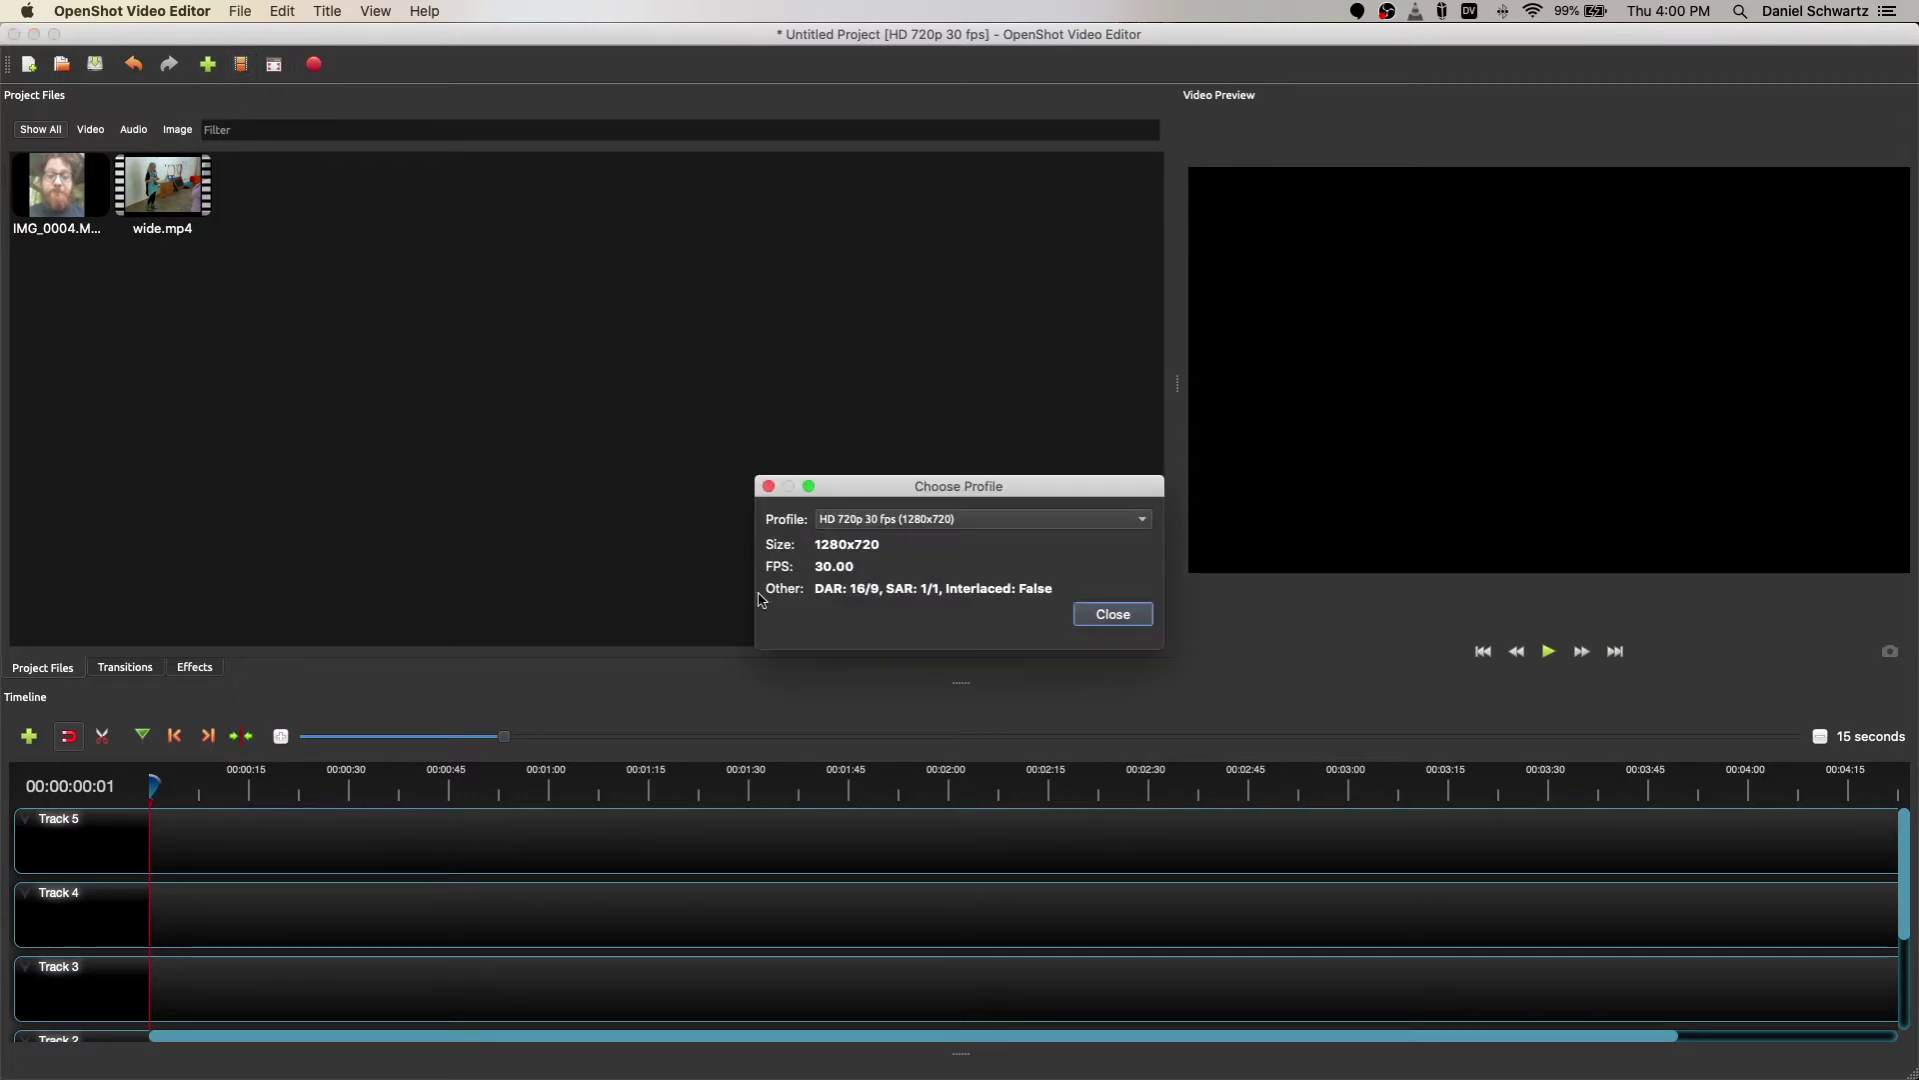
left_click(1030, 526)
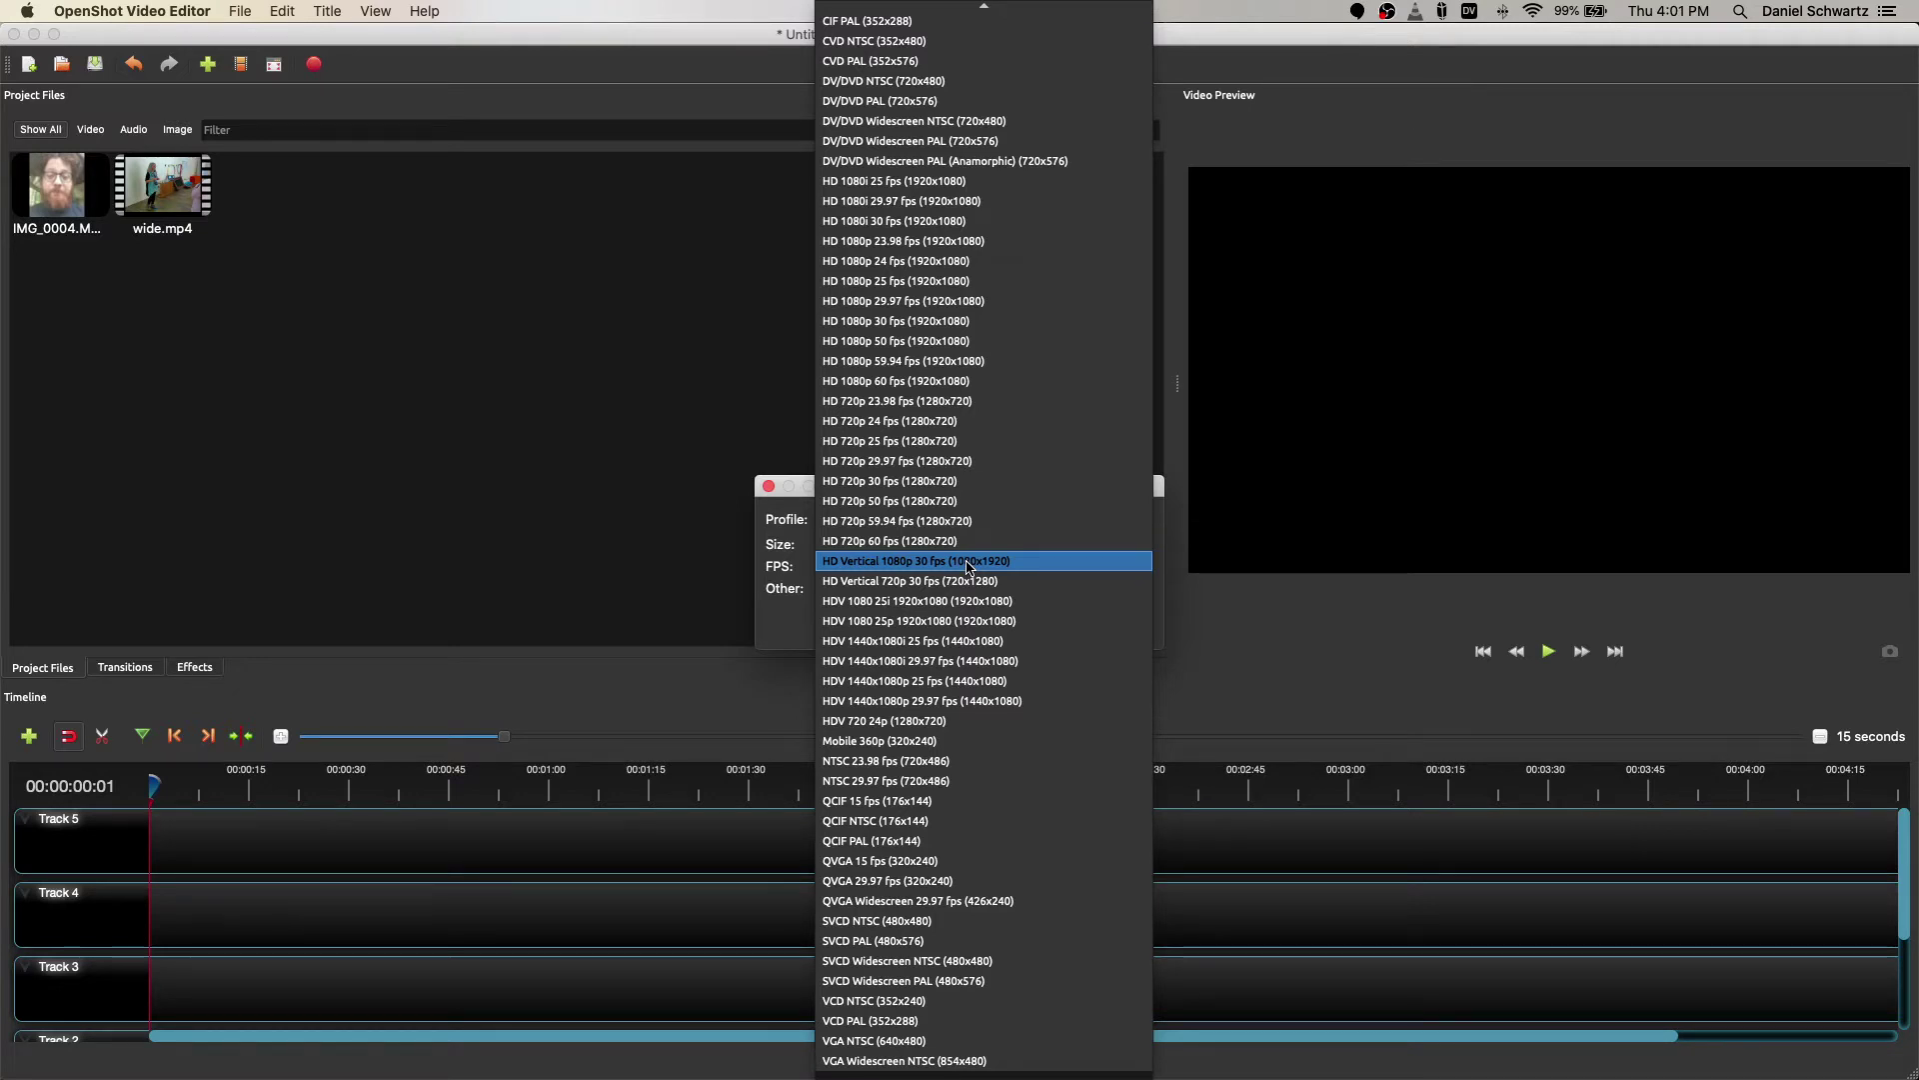
left_click(967, 566)
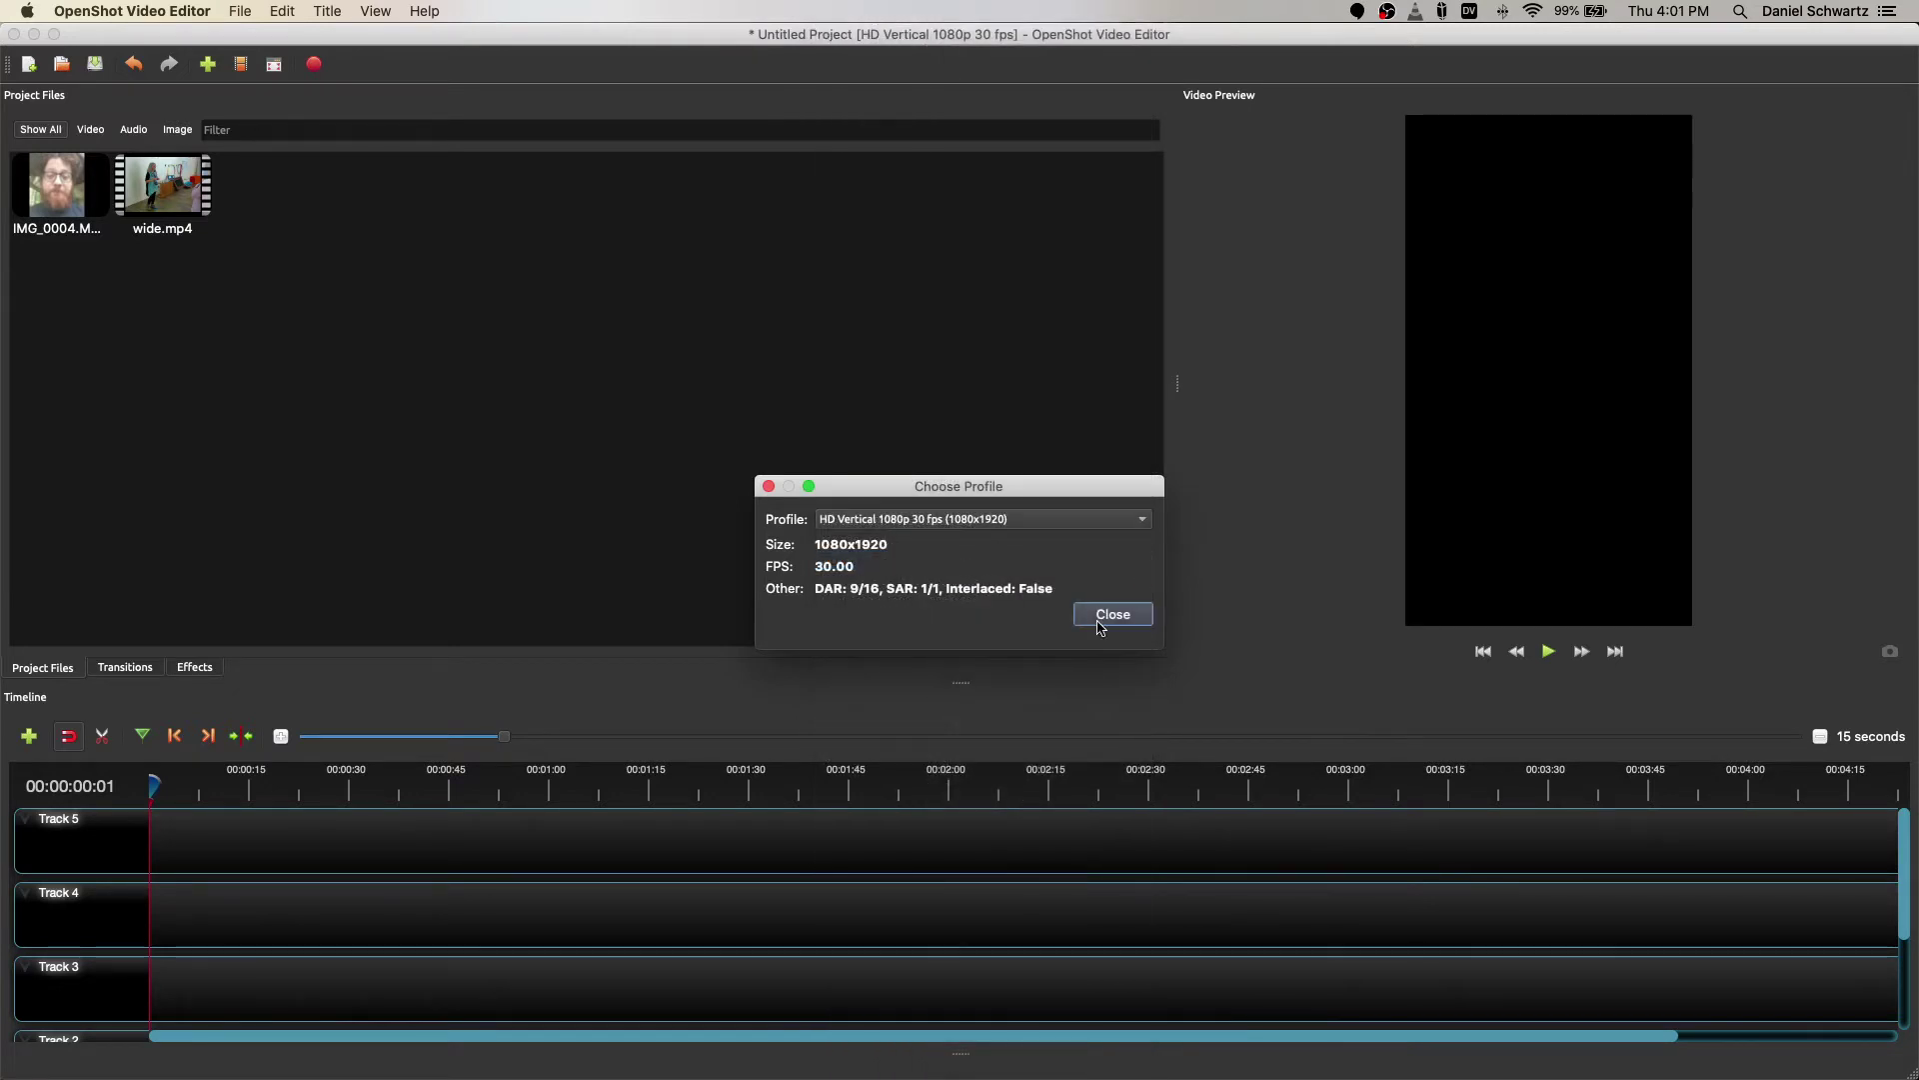
left_click(1100, 626)
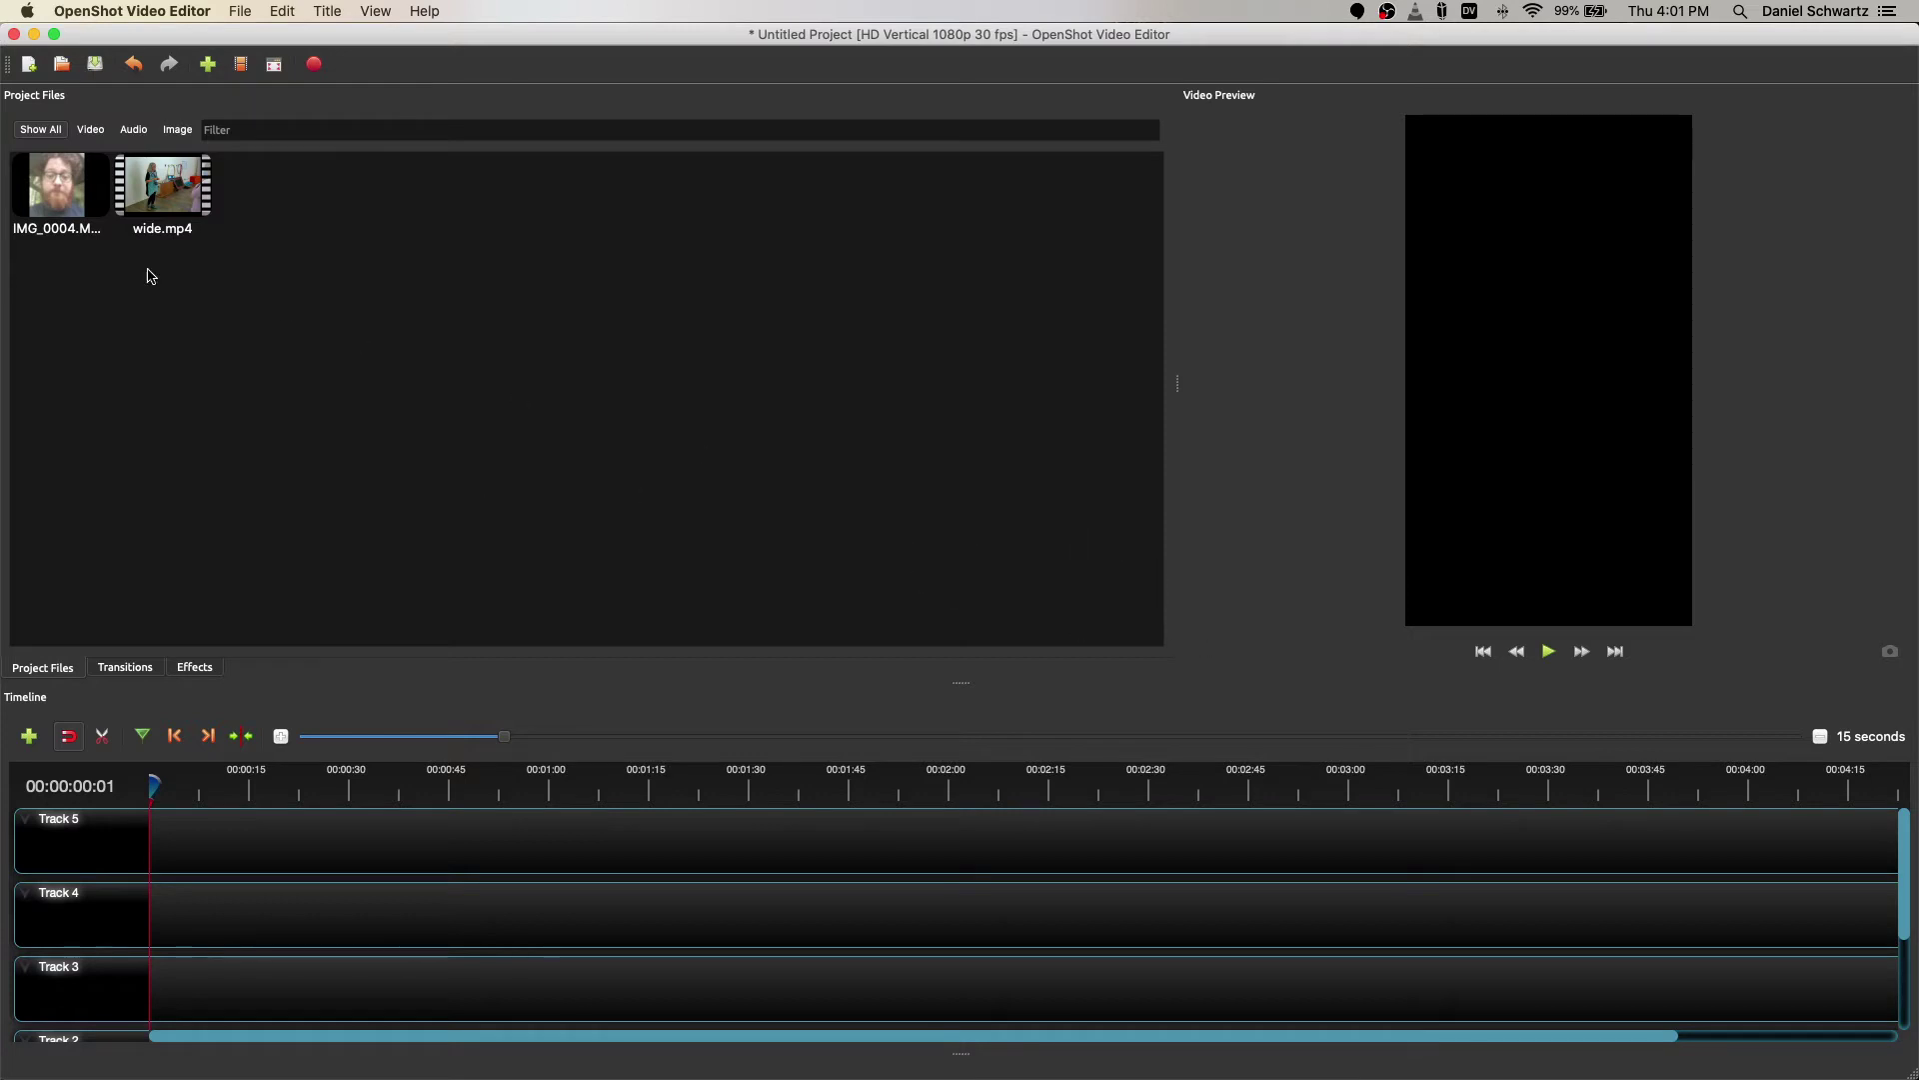
Place IMG_0004 at the start of Track 5 and zoom the timeline to 5 seconds.
left_click(70, 180)
left_click_drag(70, 181, 152, 850)
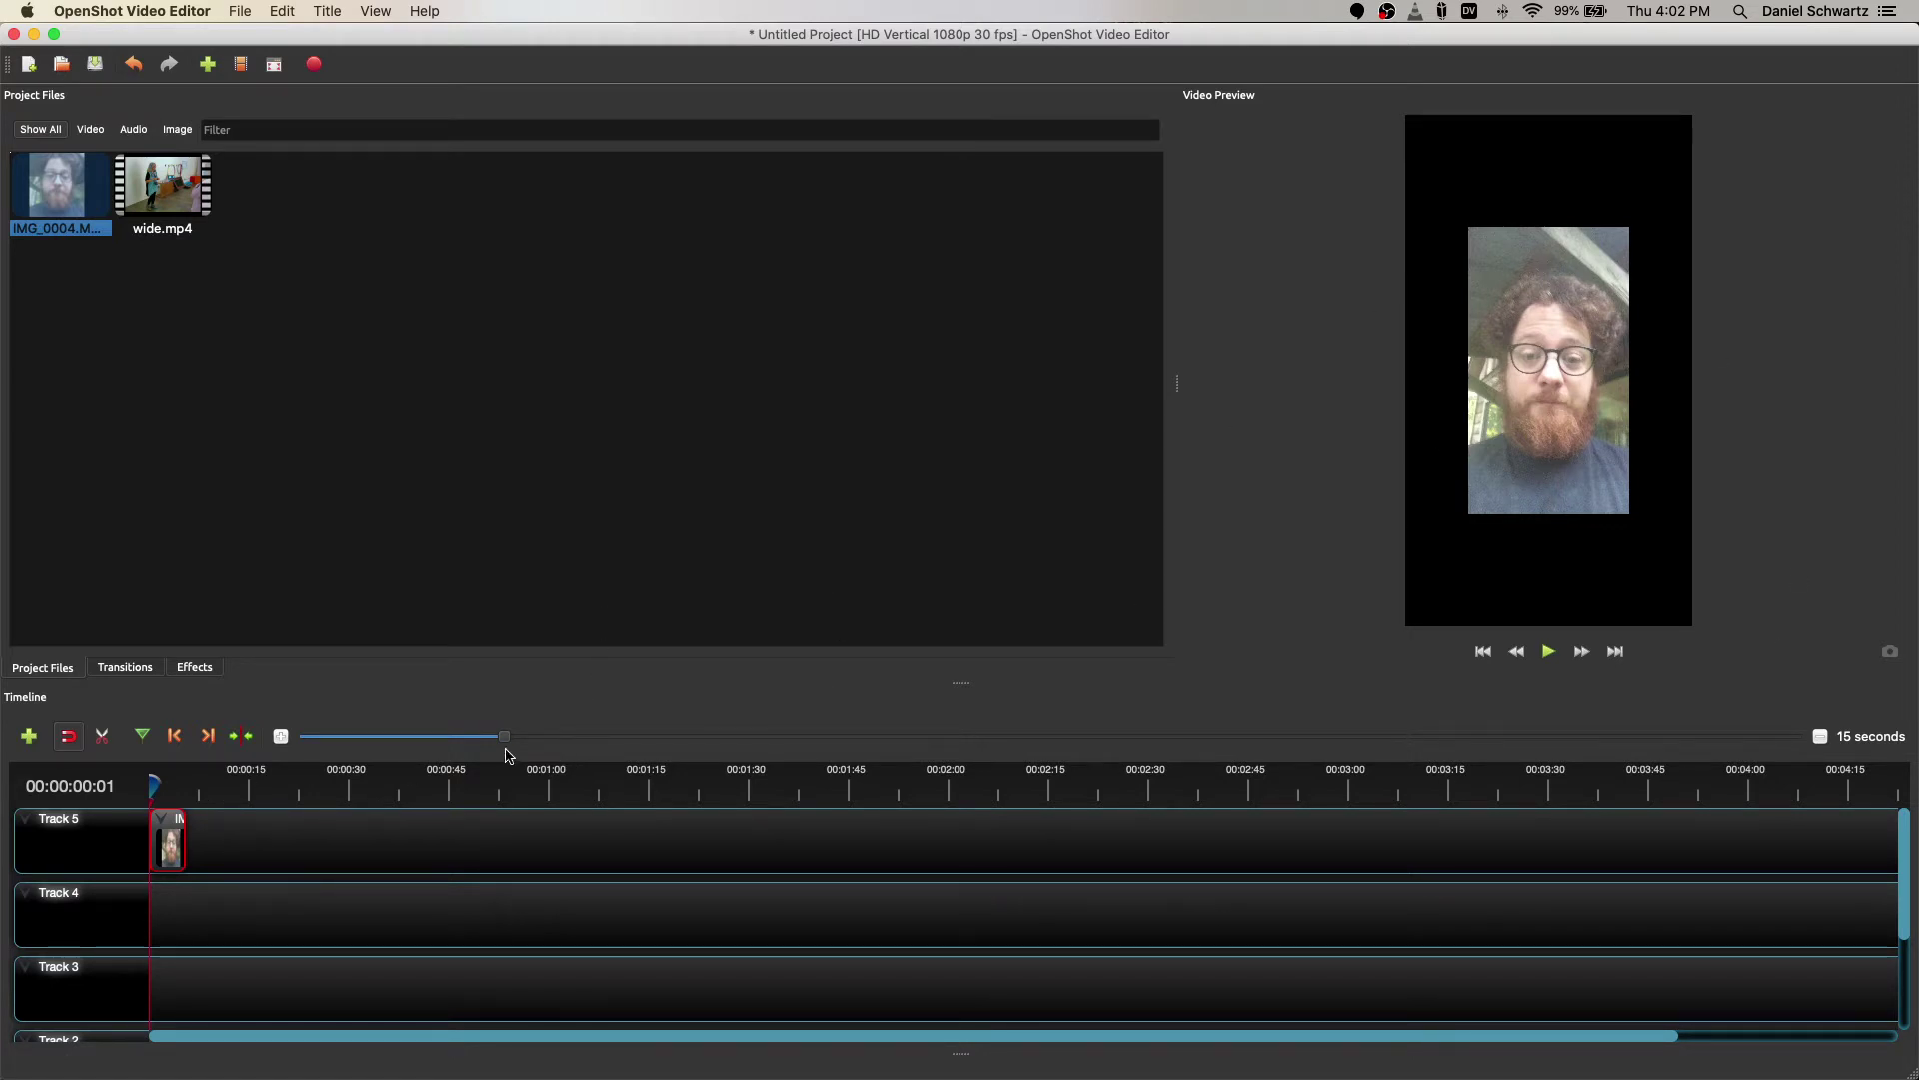
left_click_drag(504, 739, 405, 741)
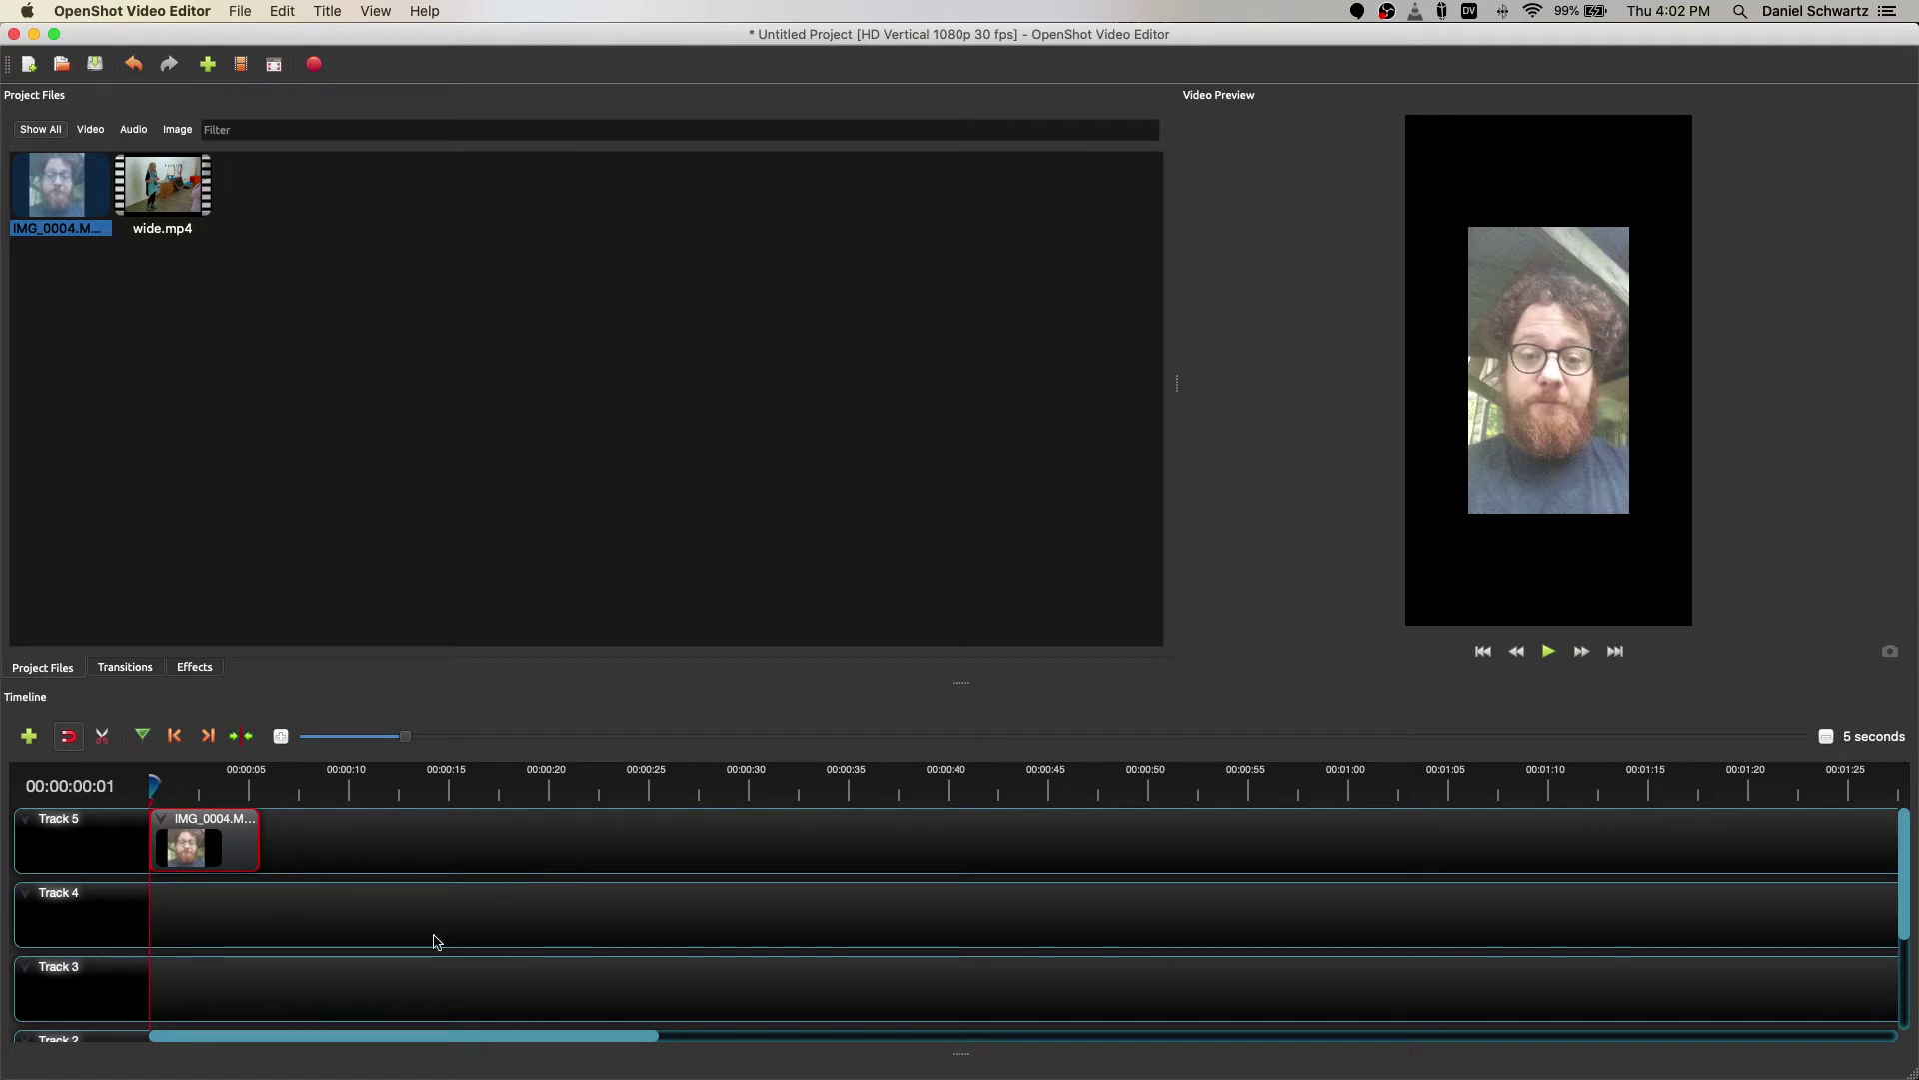
Set the IMG_0004 clip's Scale property to None in its Properties.
right_click(191, 829)
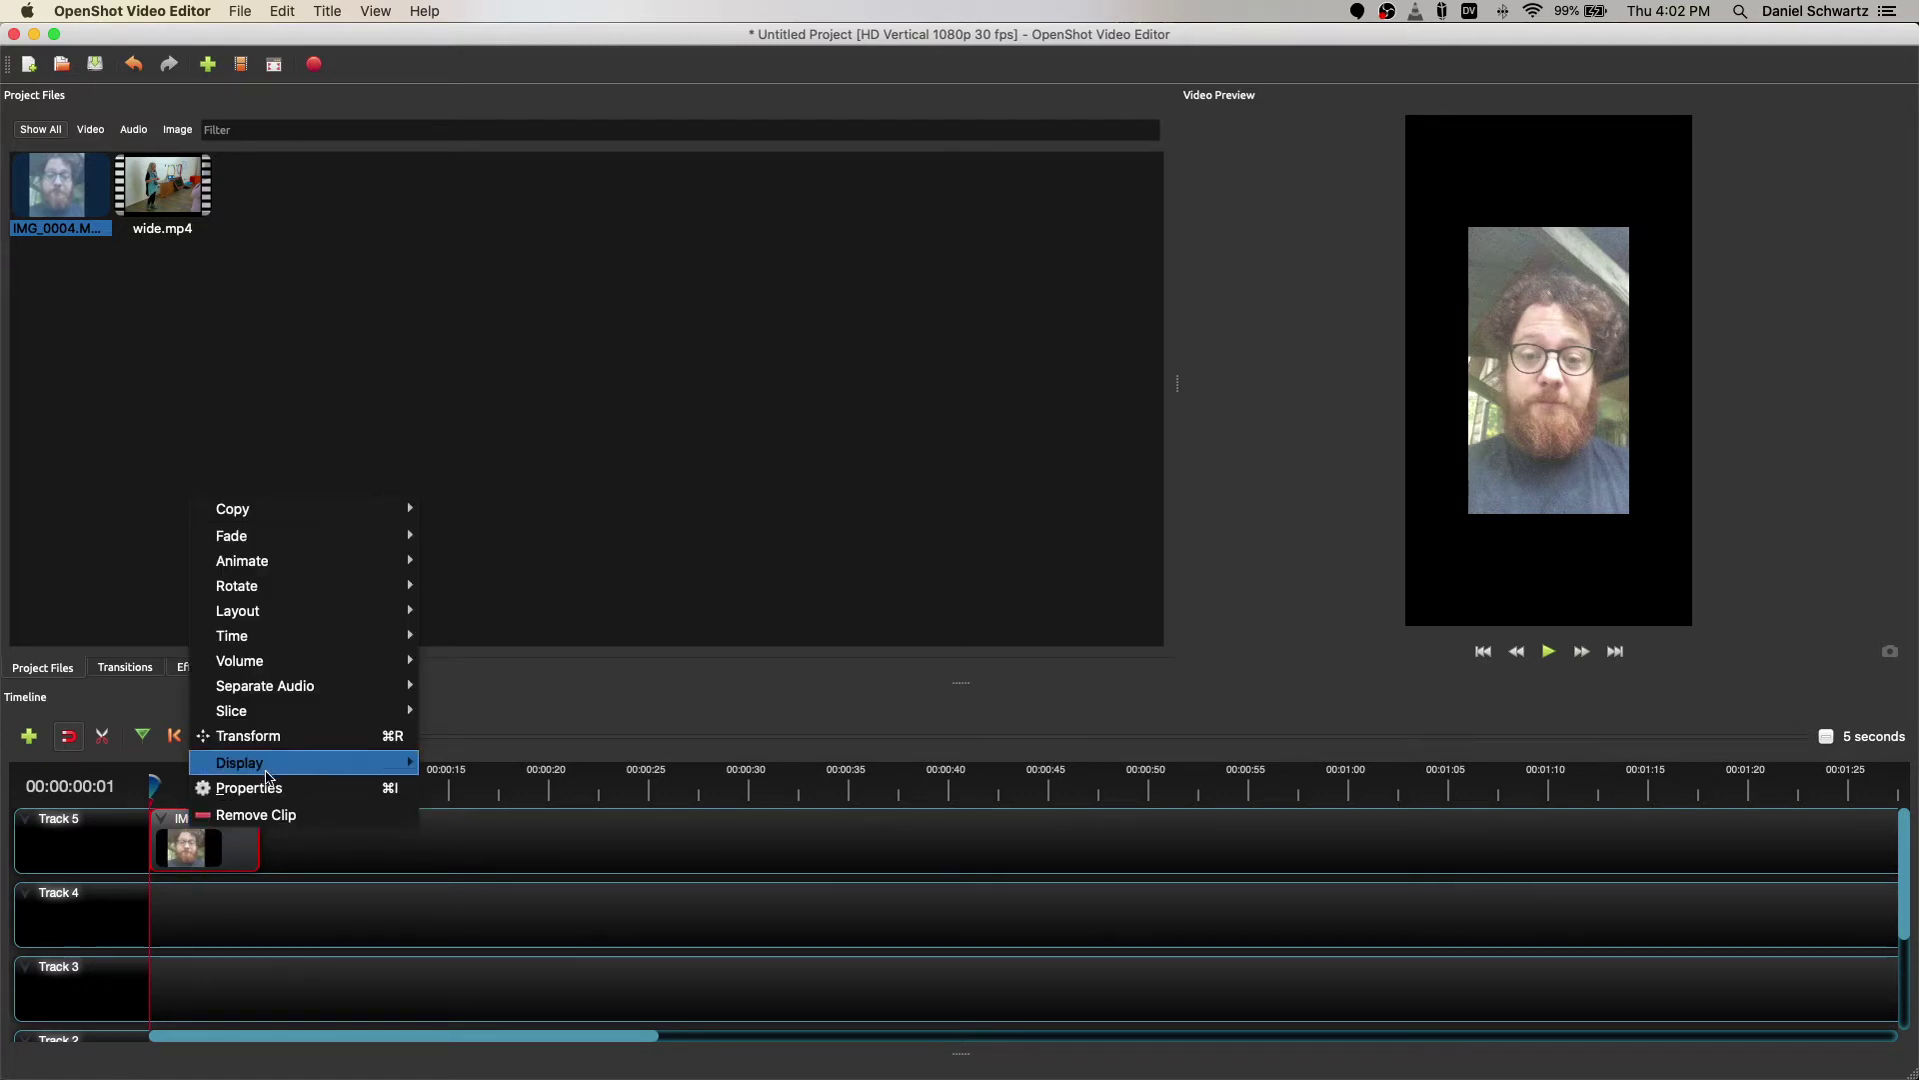
left_click(249, 788)
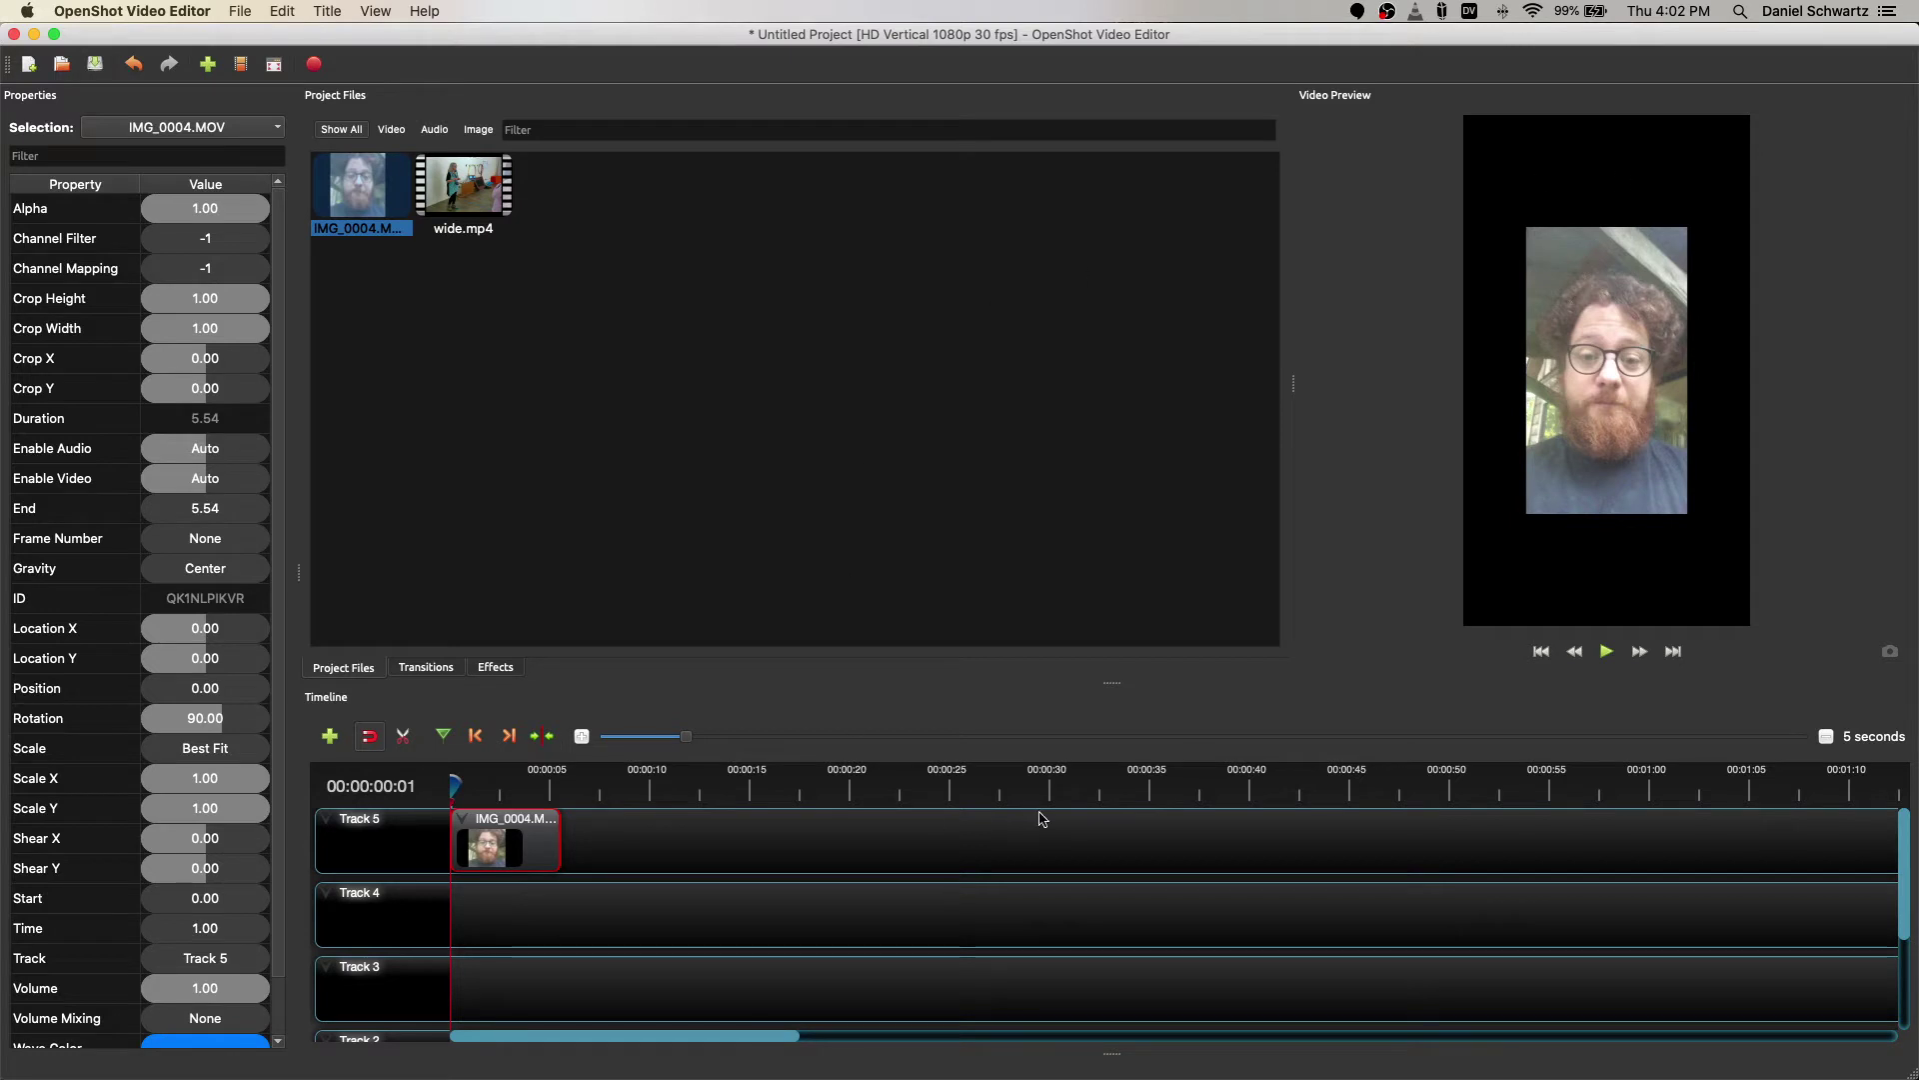
left_click(197, 750)
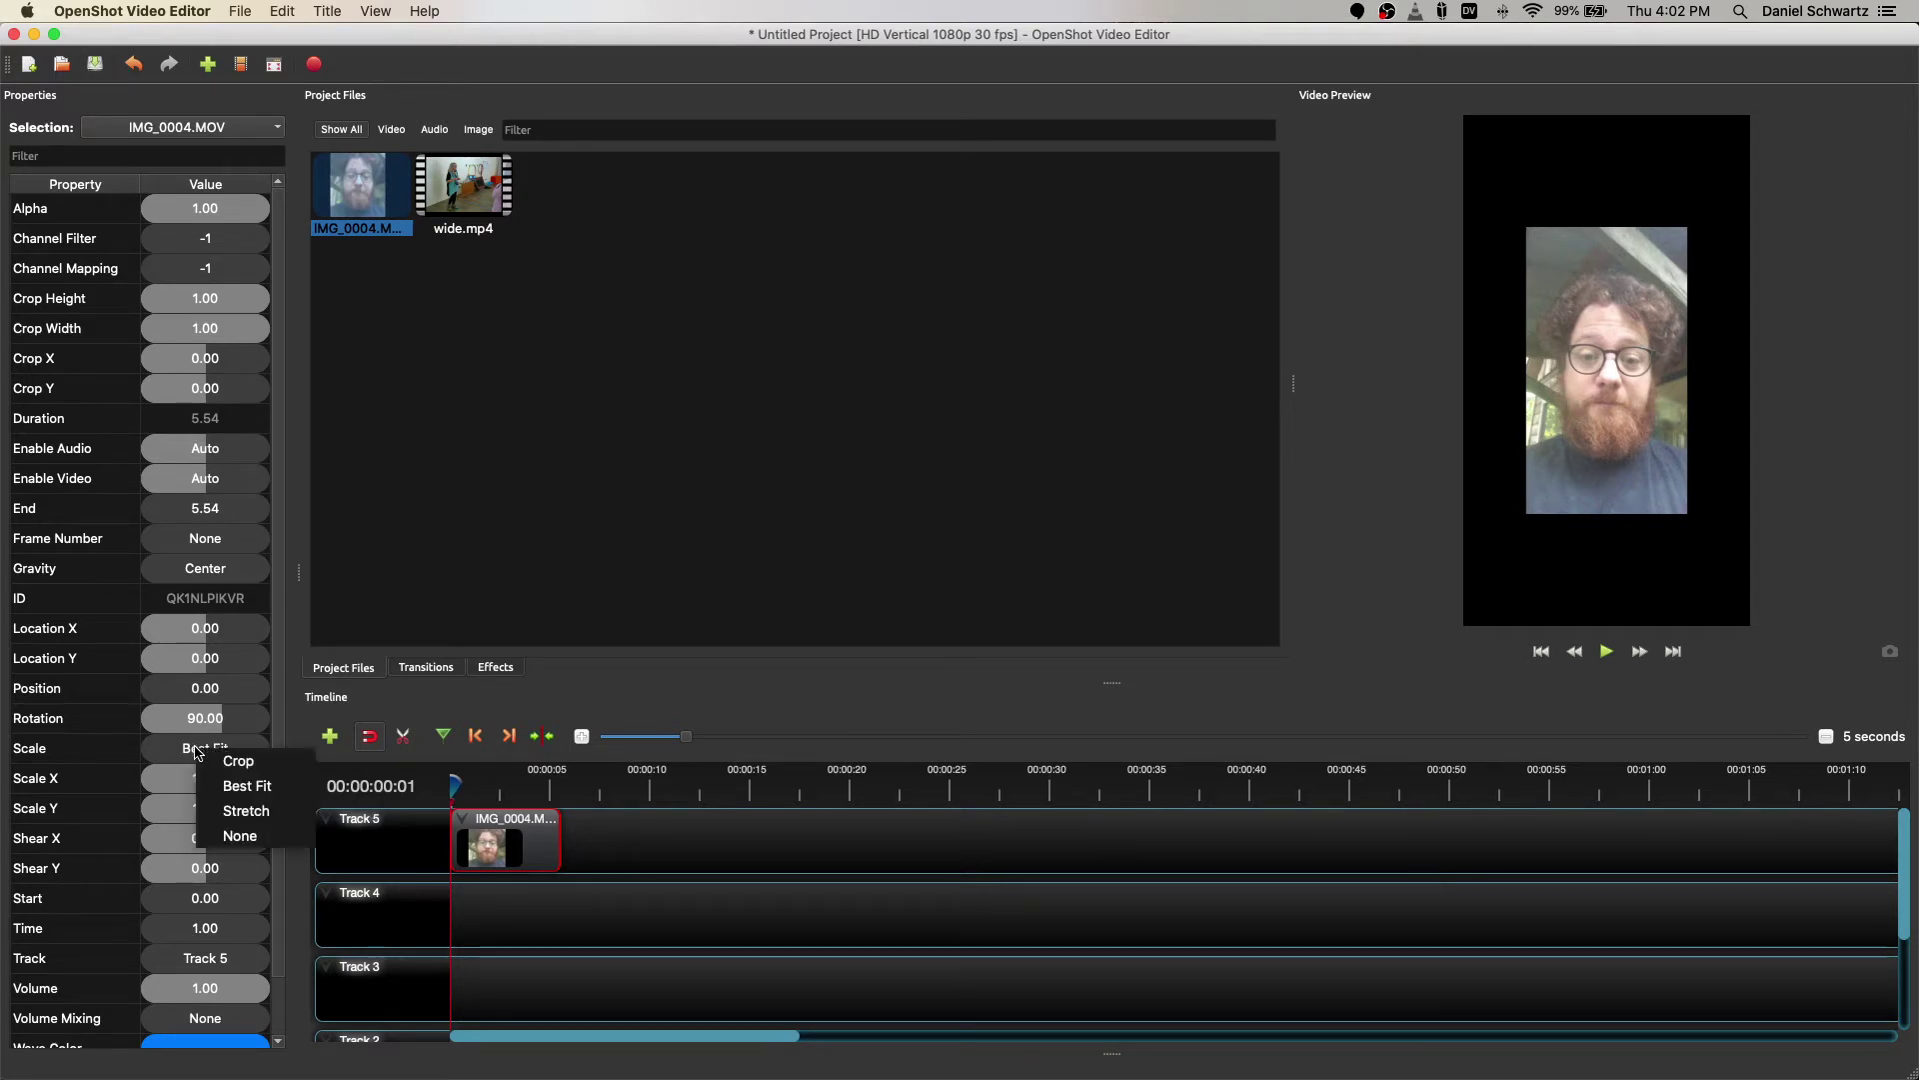
left_click(240, 836)
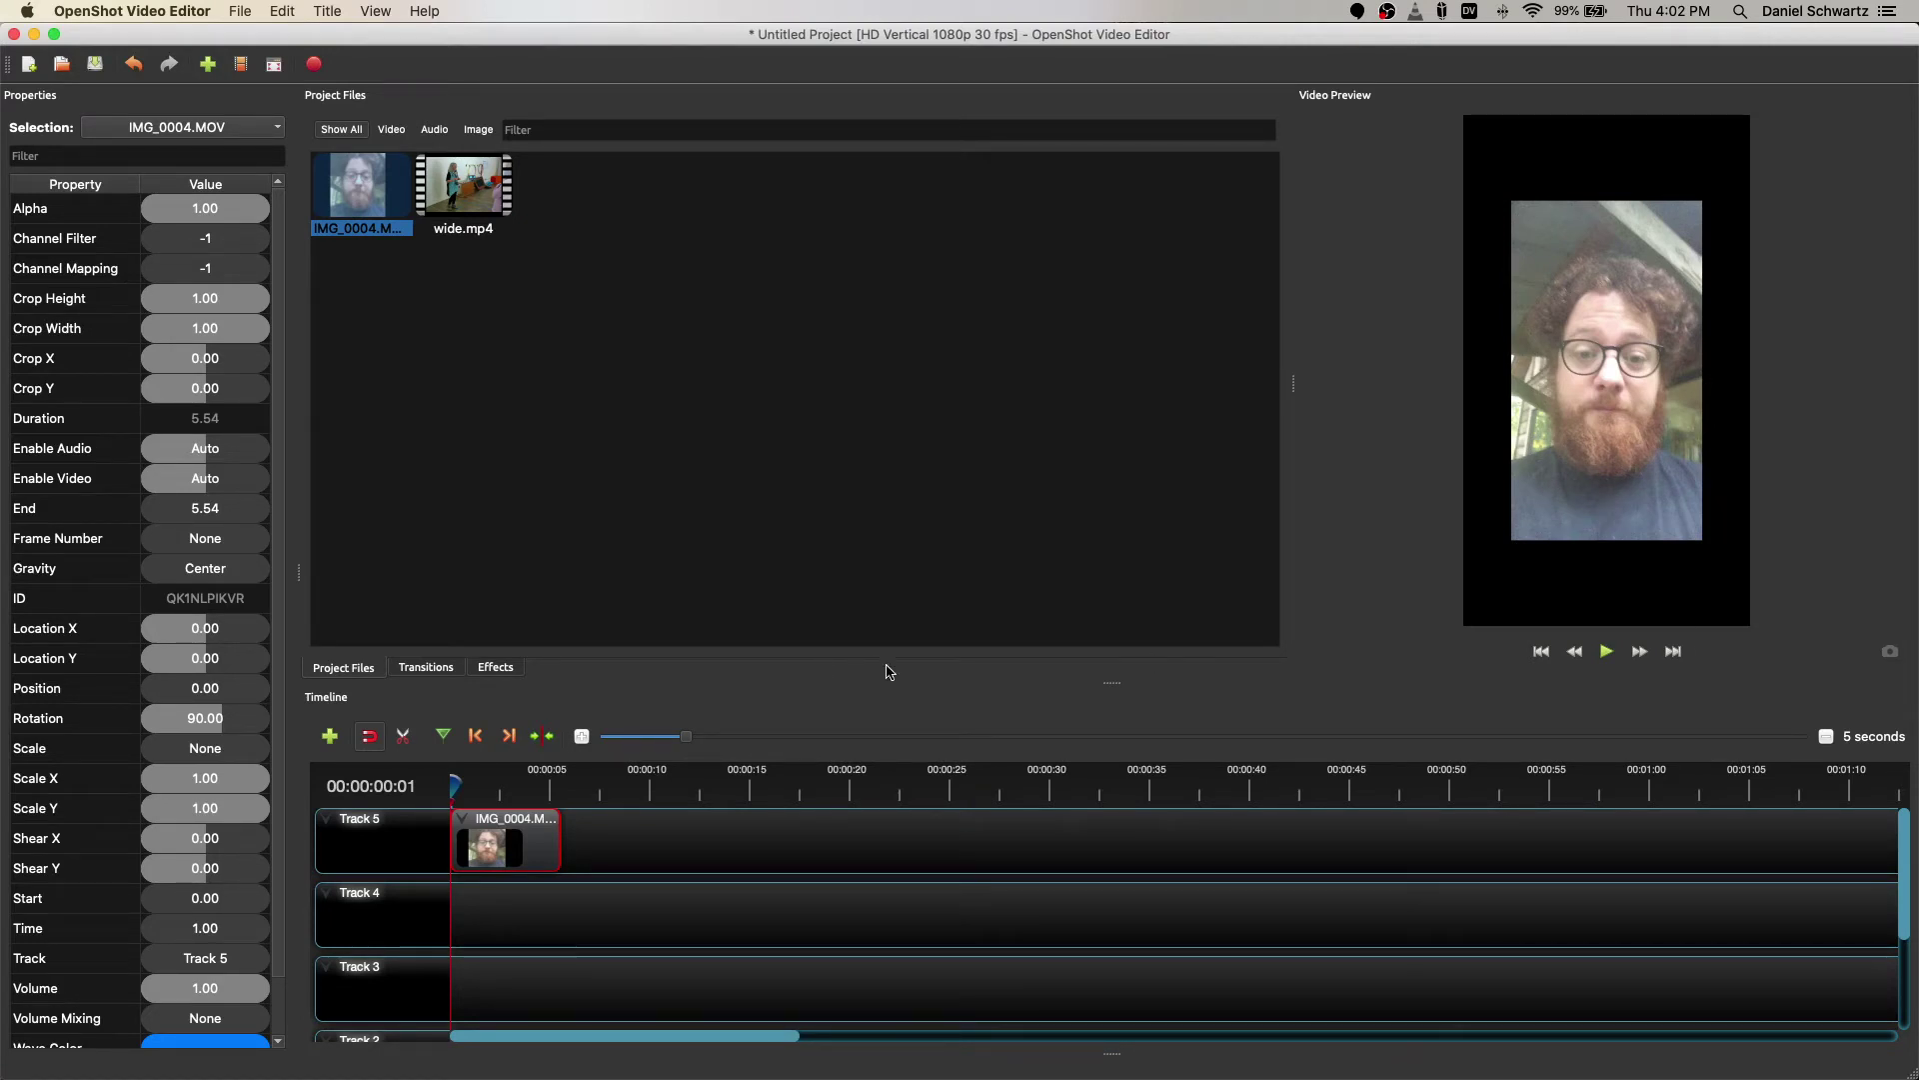
left_click(240, 64)
left_click(936, 519)
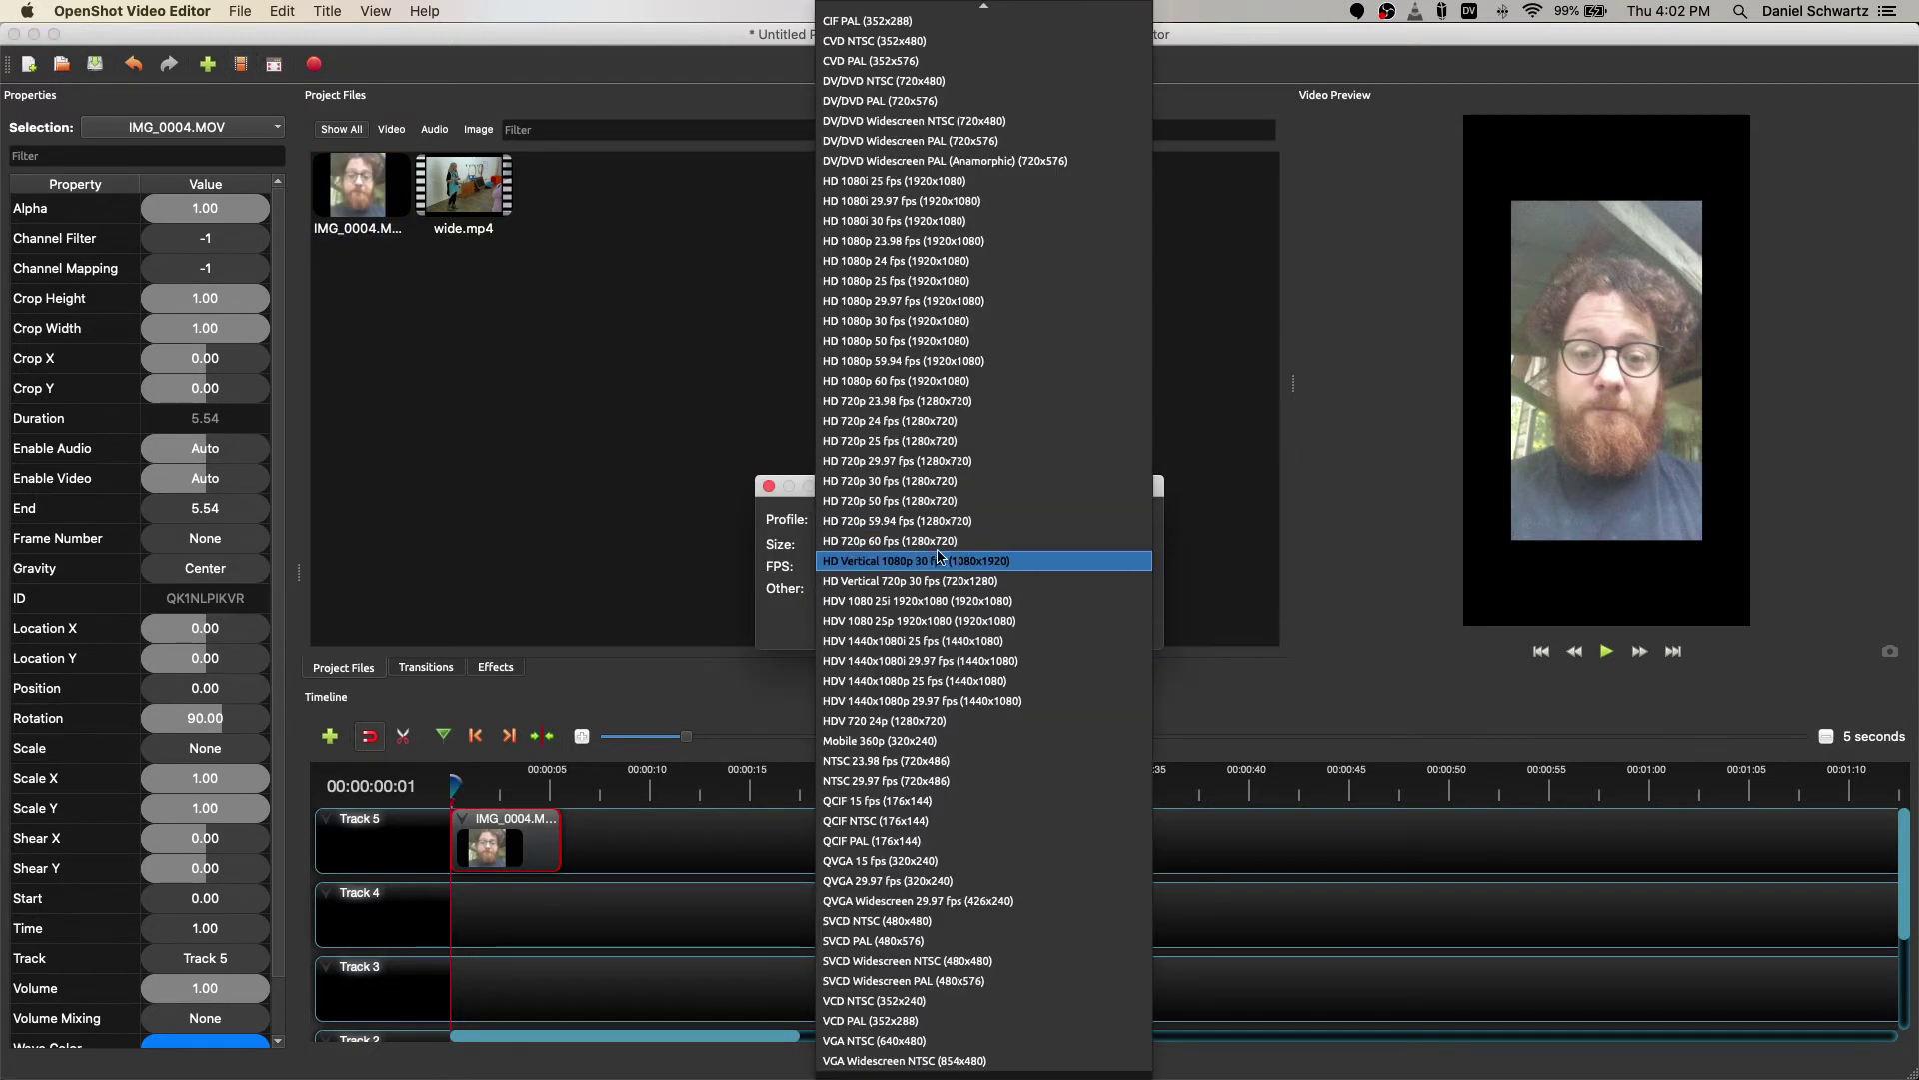
left_click(925, 556)
left_click(1128, 616)
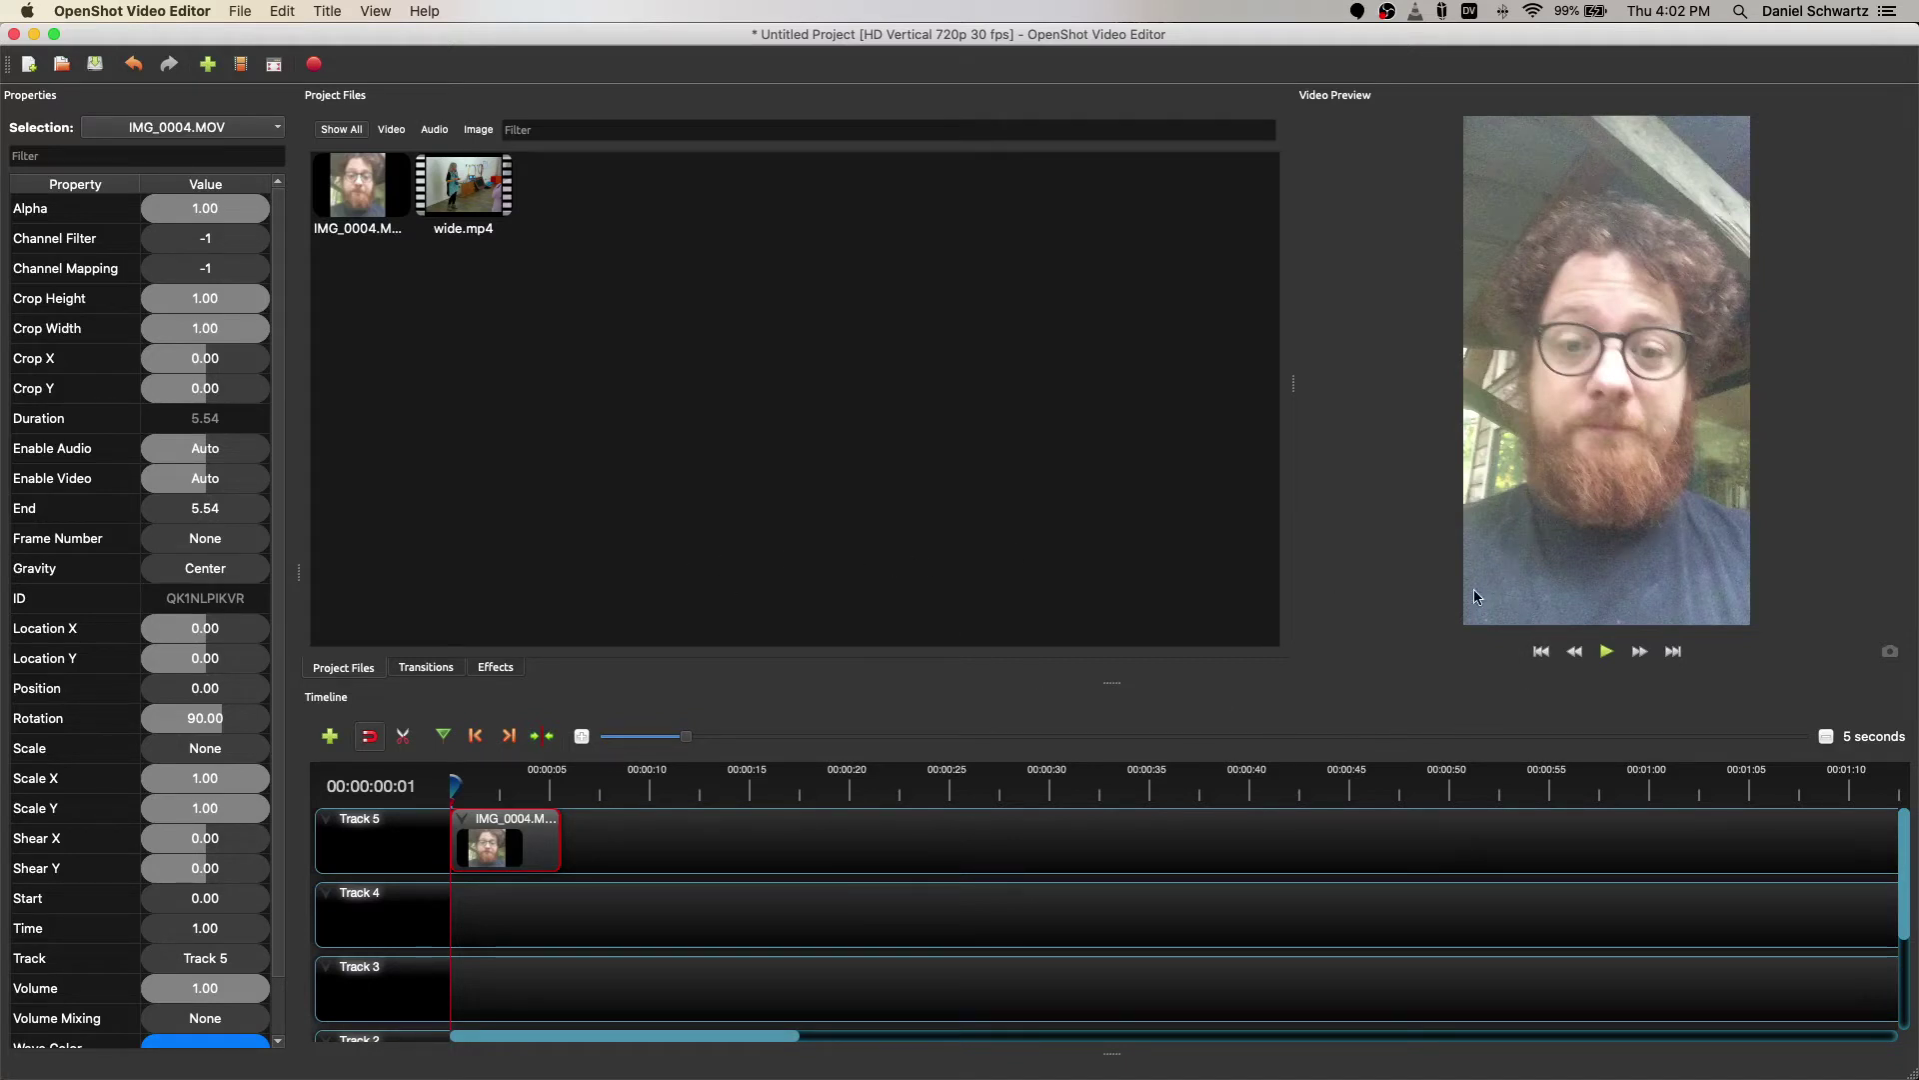
left_click(290, 12)
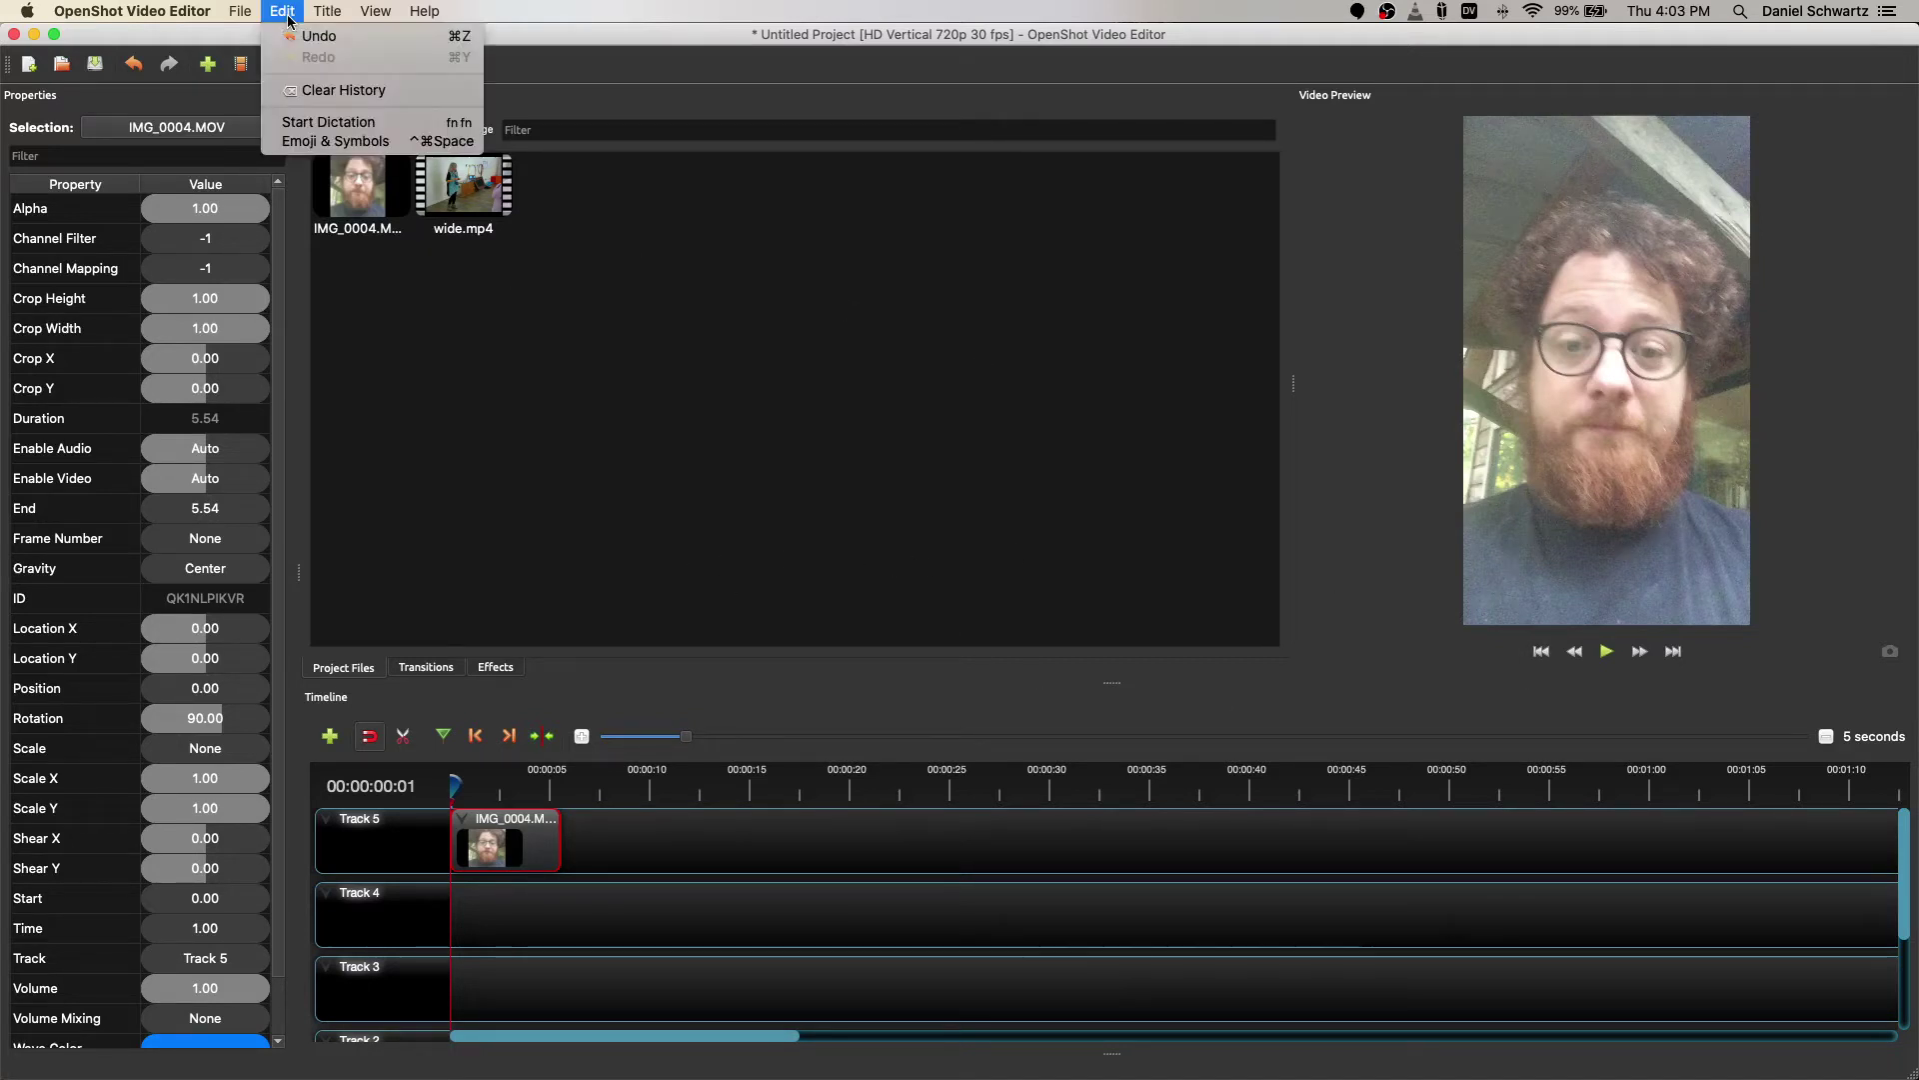
mouse_move(330, 12)
left_click(240, 64)
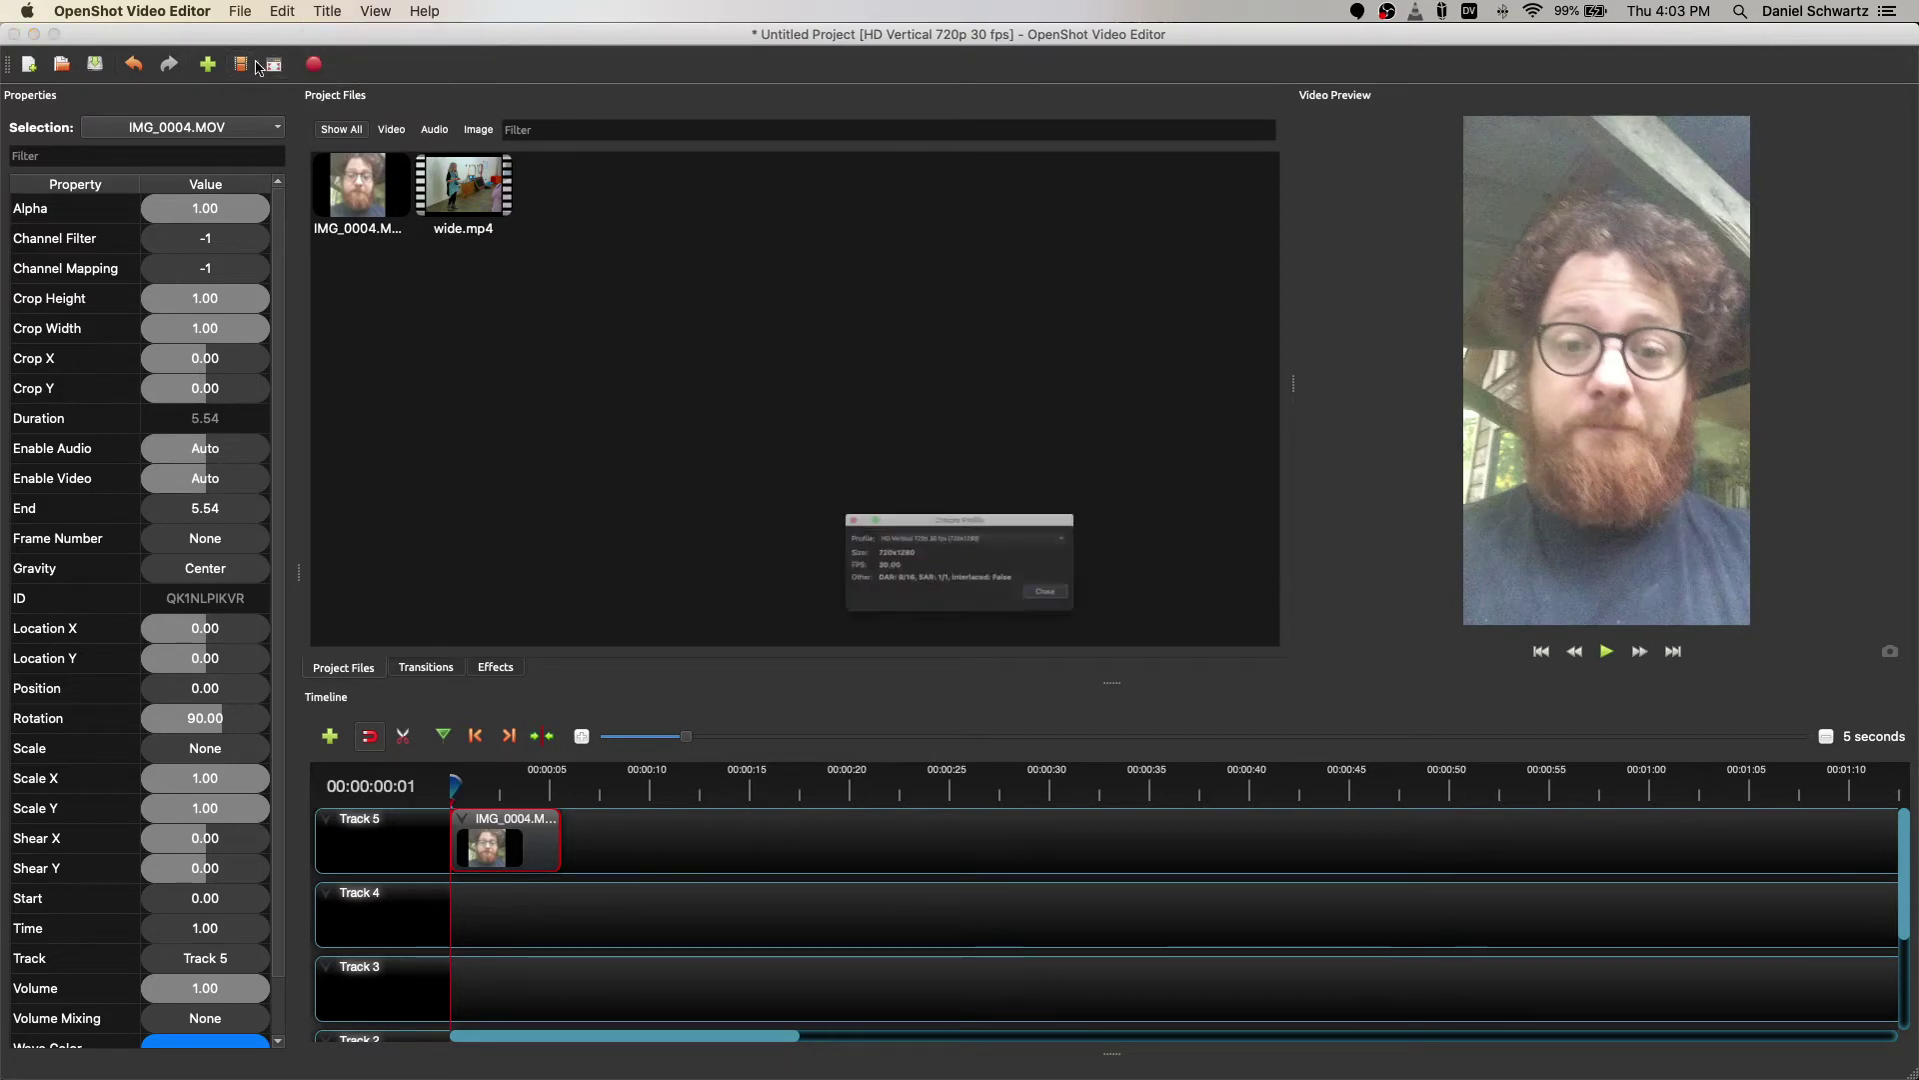
left_click(975, 520)
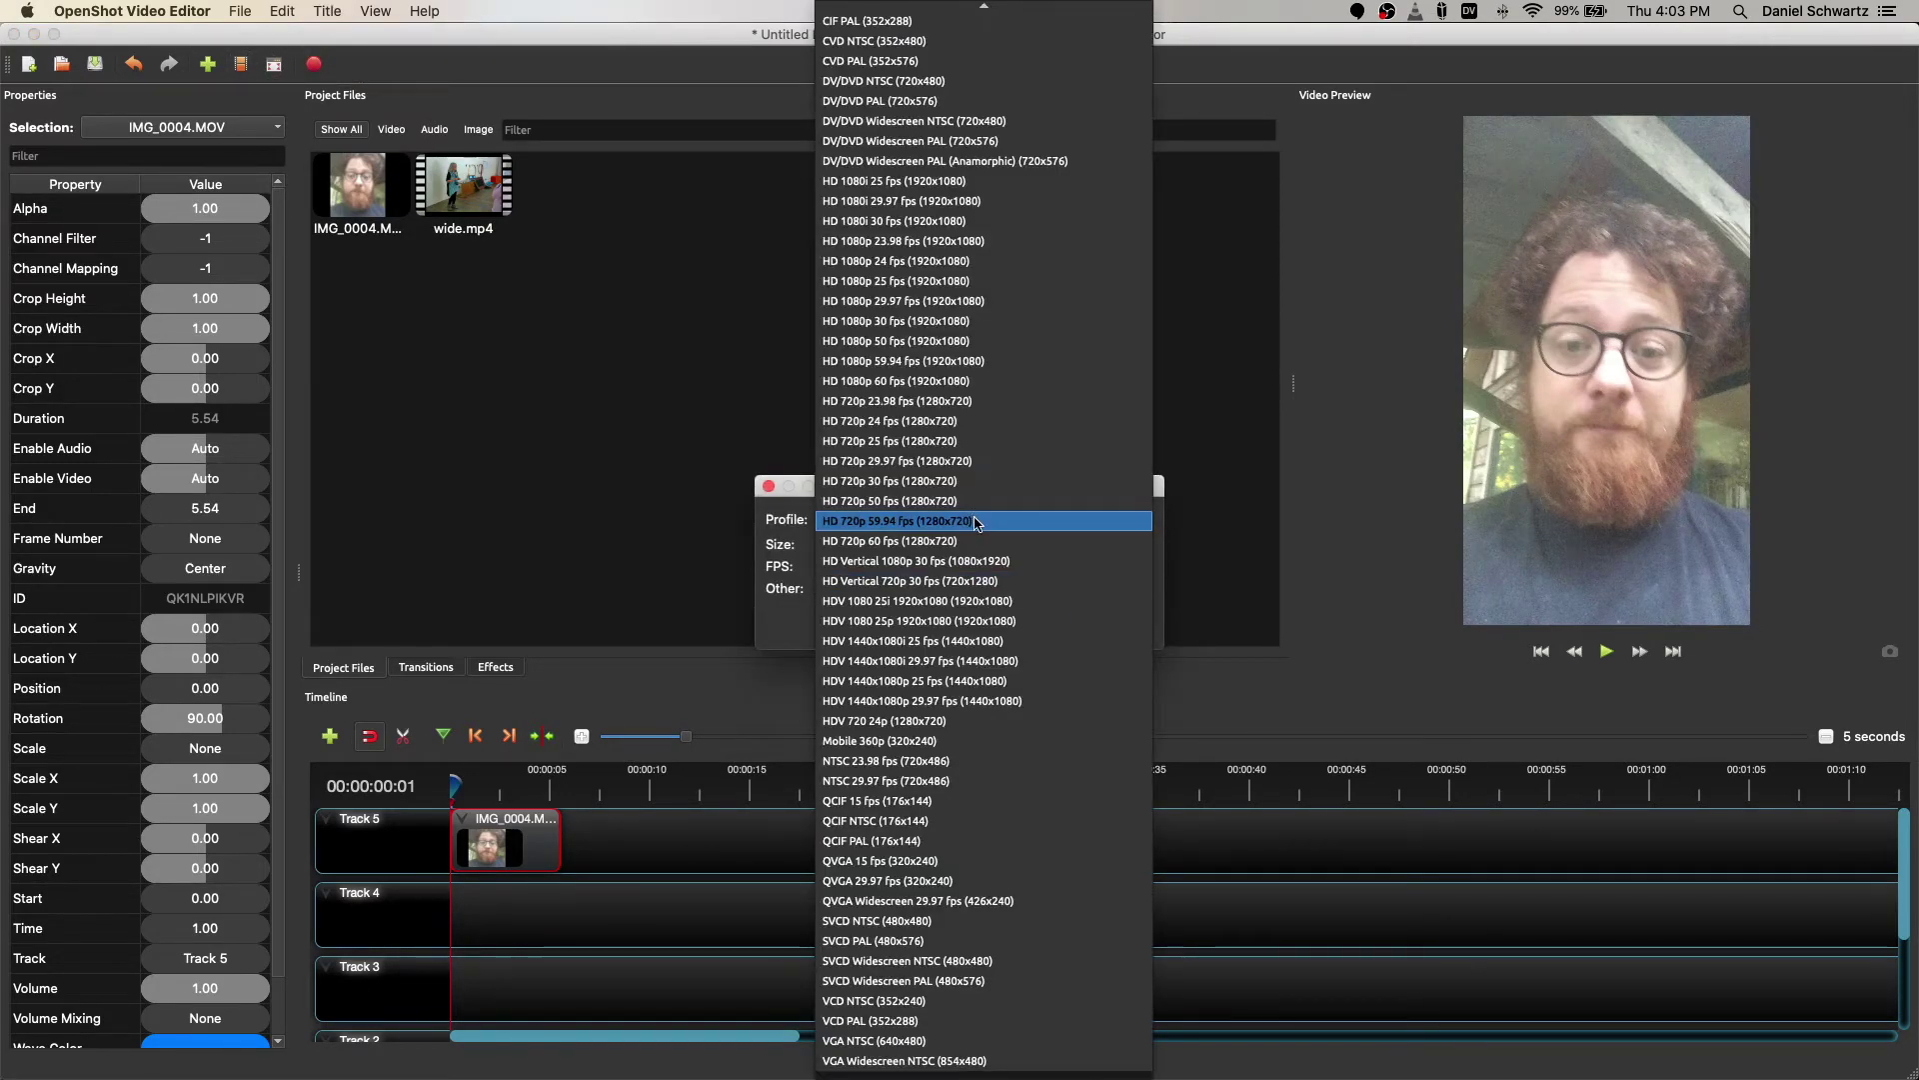
left_click(962, 561)
left_click(1122, 618)
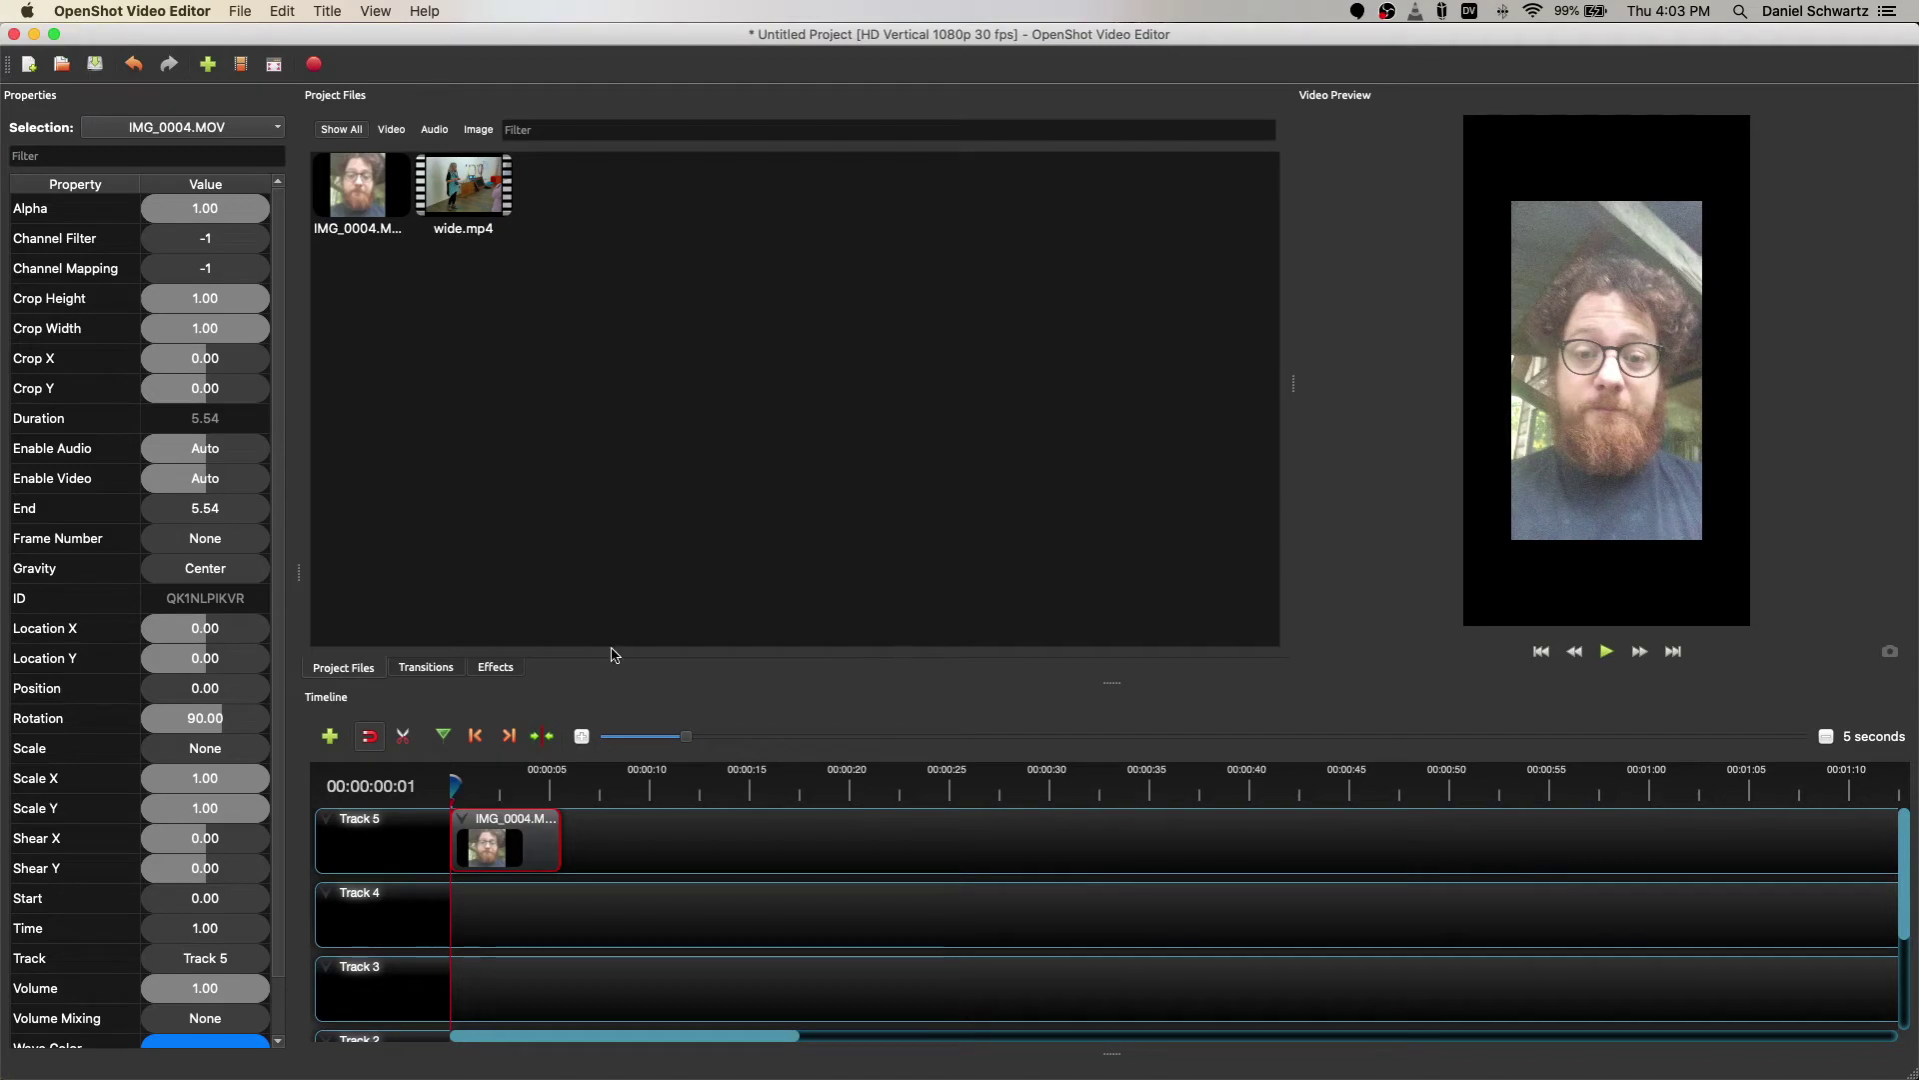
Set IMG_0004's Scale to Crop and bring Scale X down to about 0.56.
left_click(193, 755)
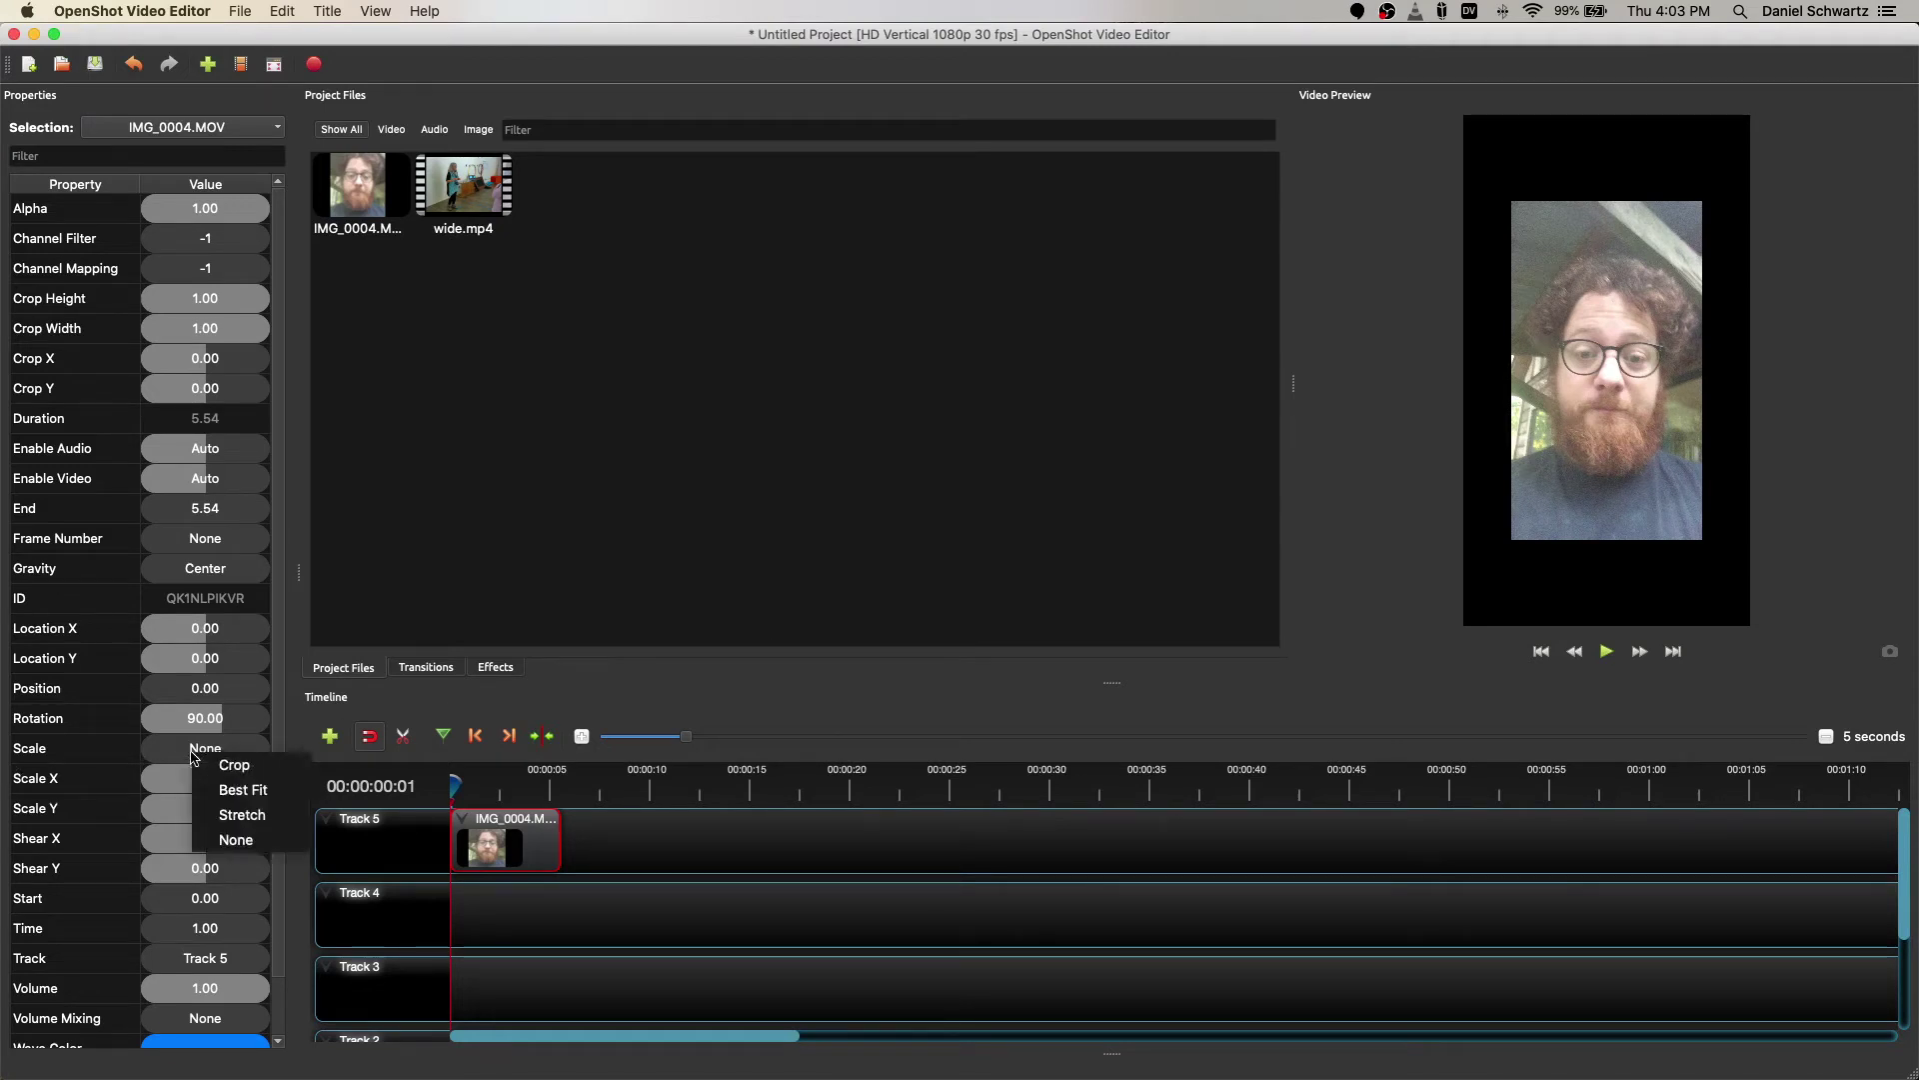
left_click(268, 765)
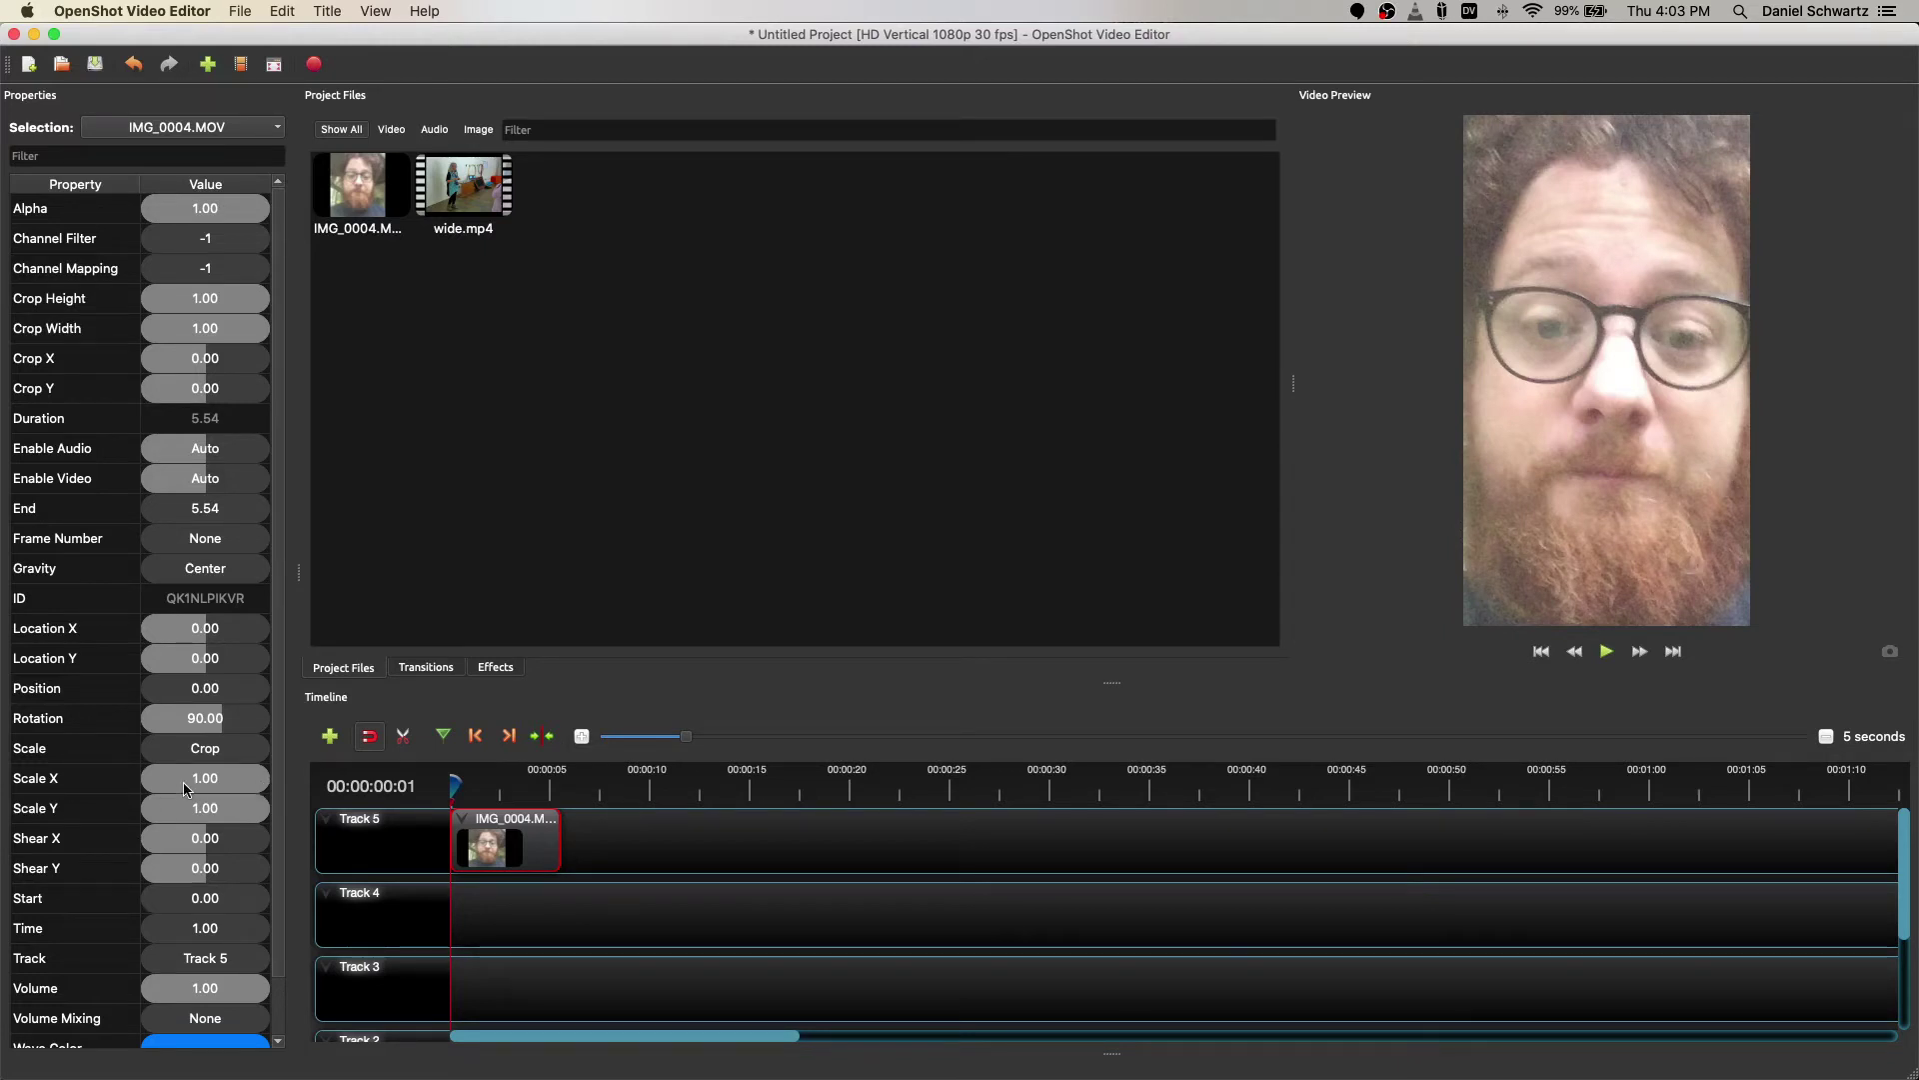
left_click_drag(265, 789, 208, 785)
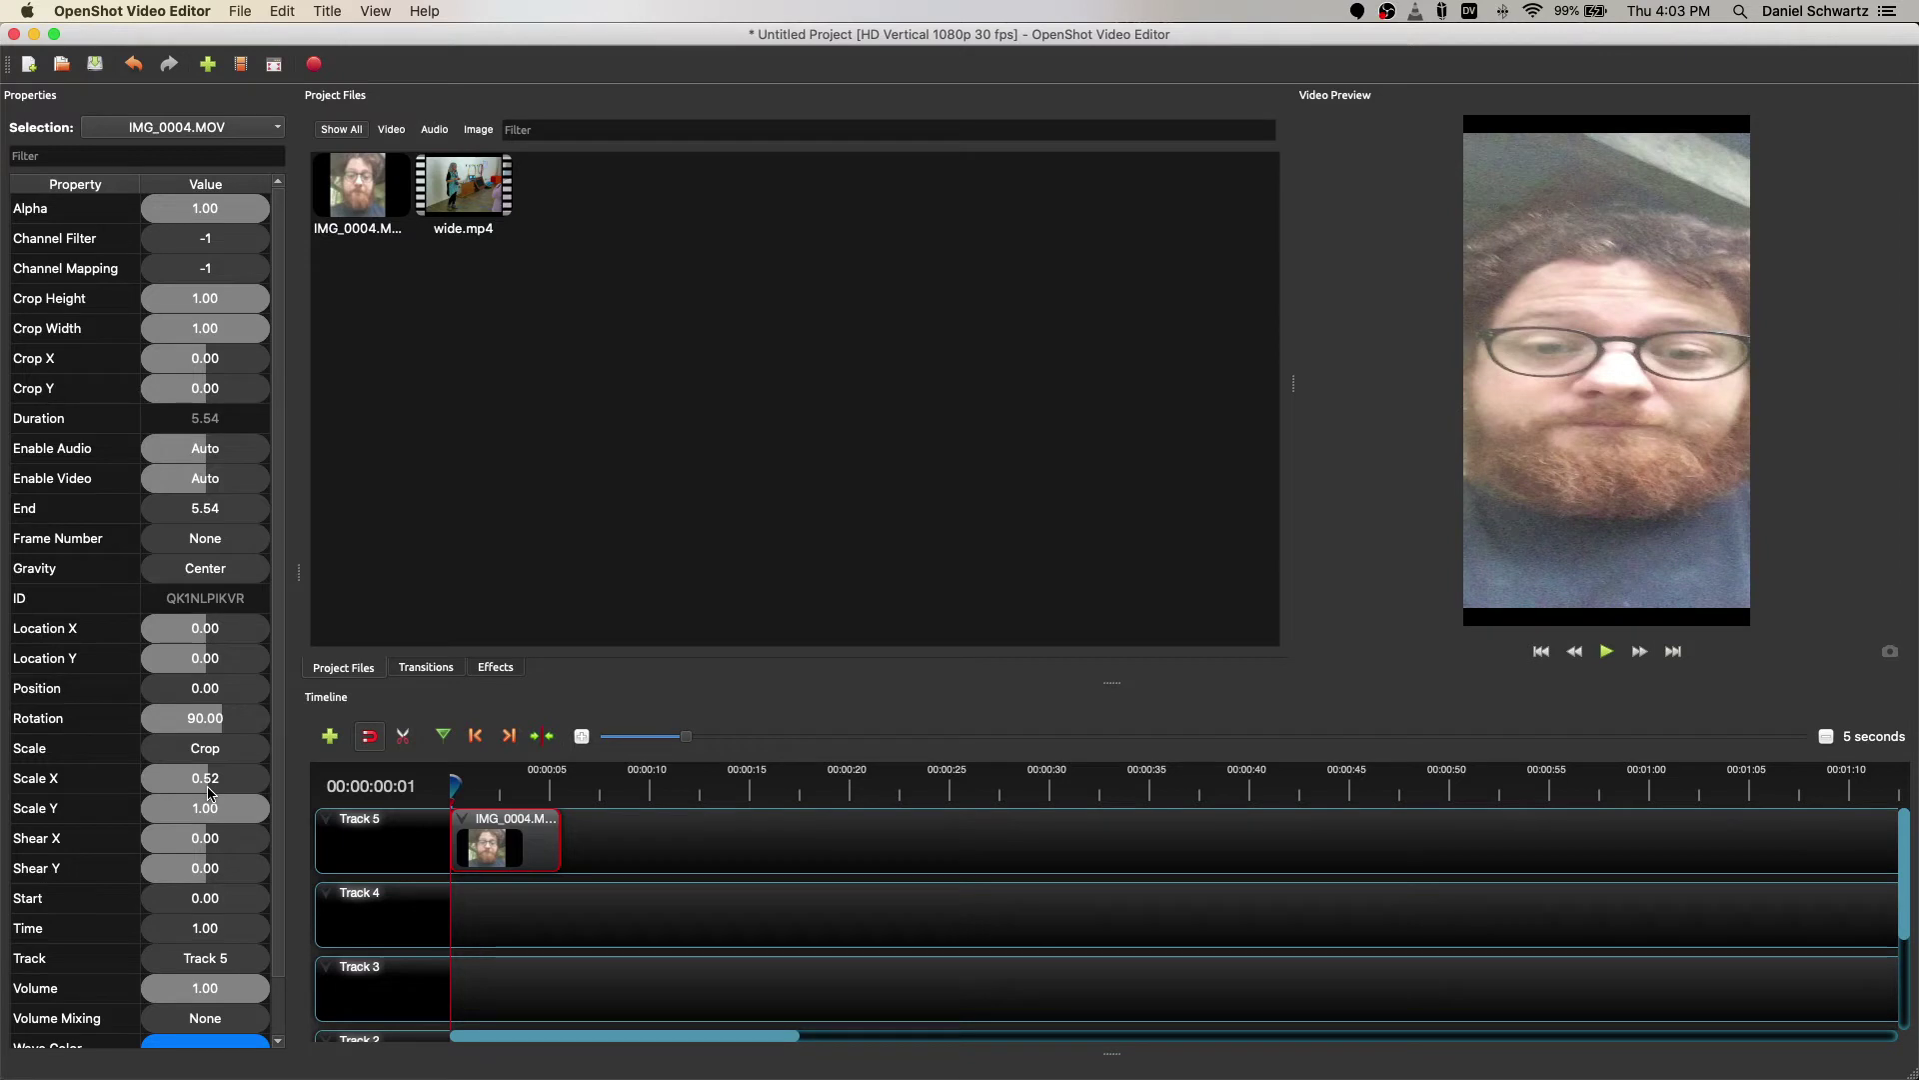
left_click_drag(210, 792, 229, 796)
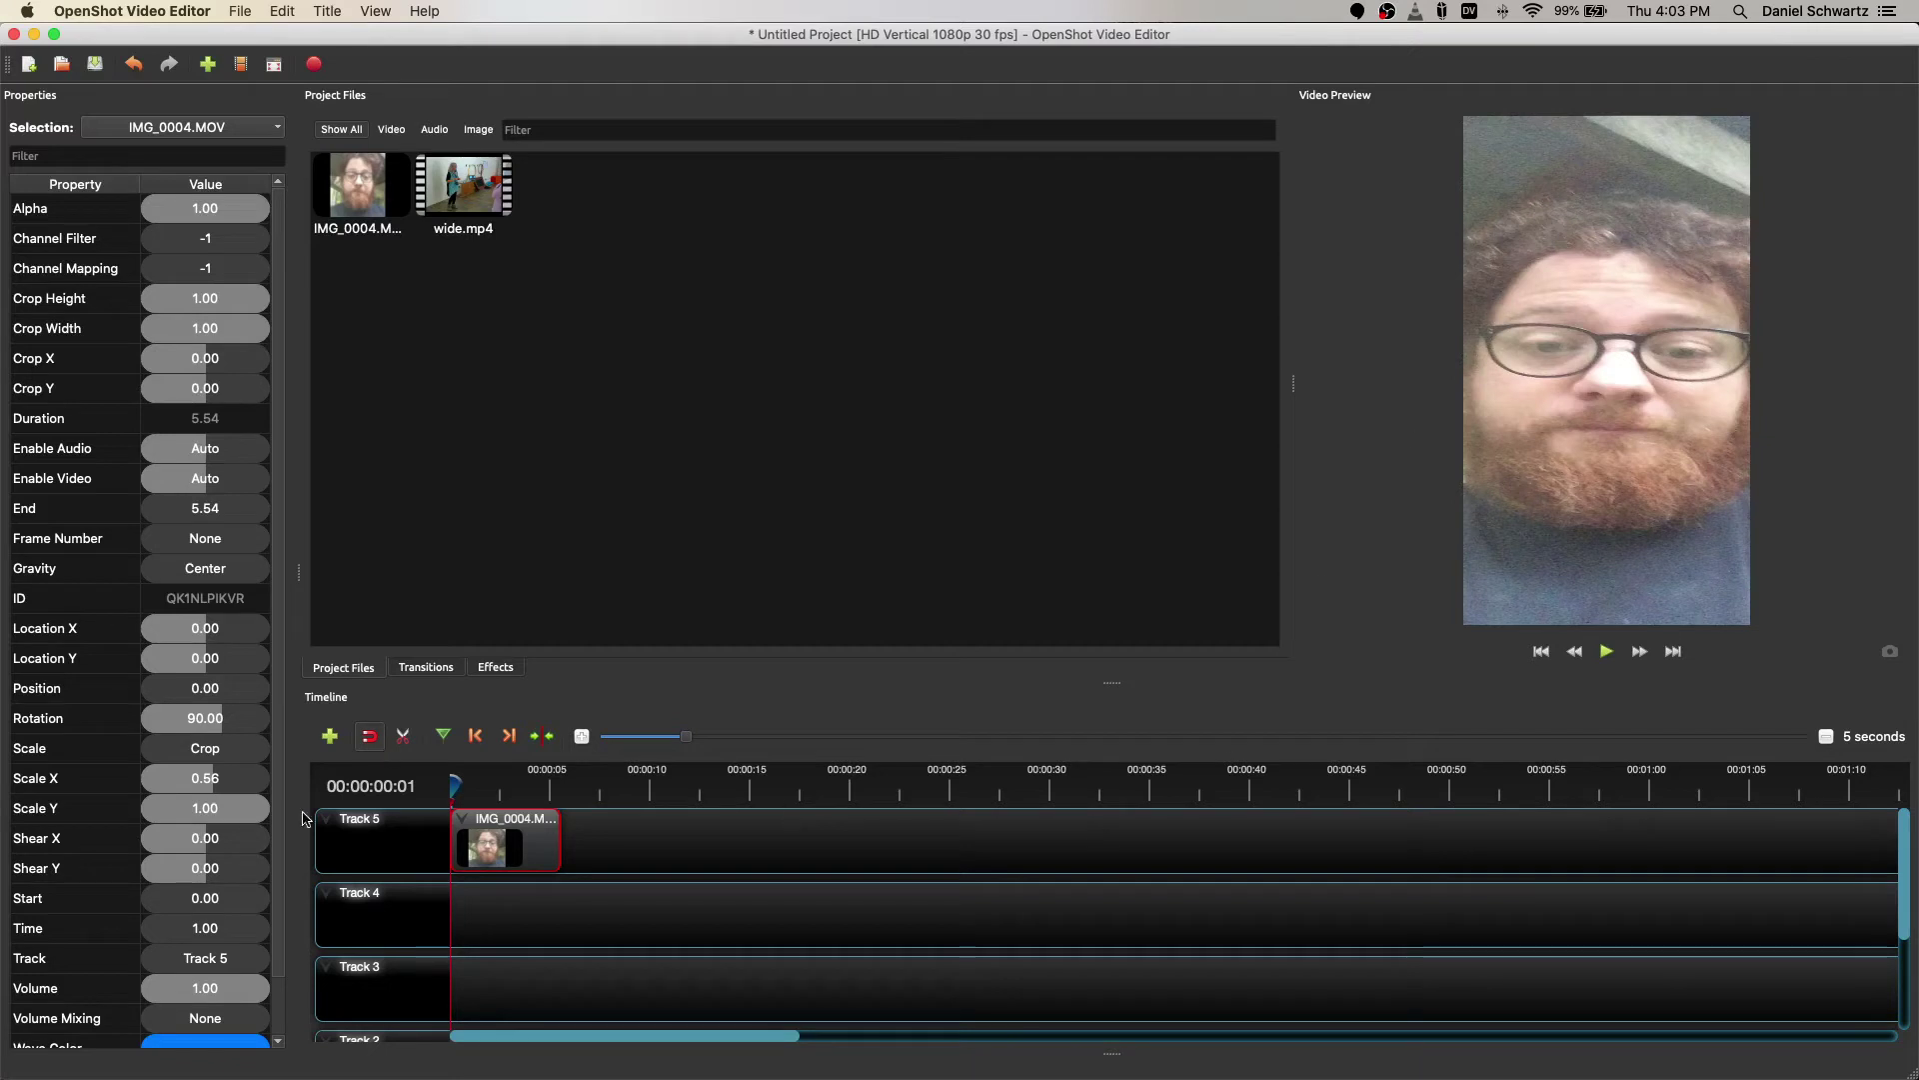
Set IMG_0004's Scale Y to 0.56 to match Scale X.
left_click(215, 817)
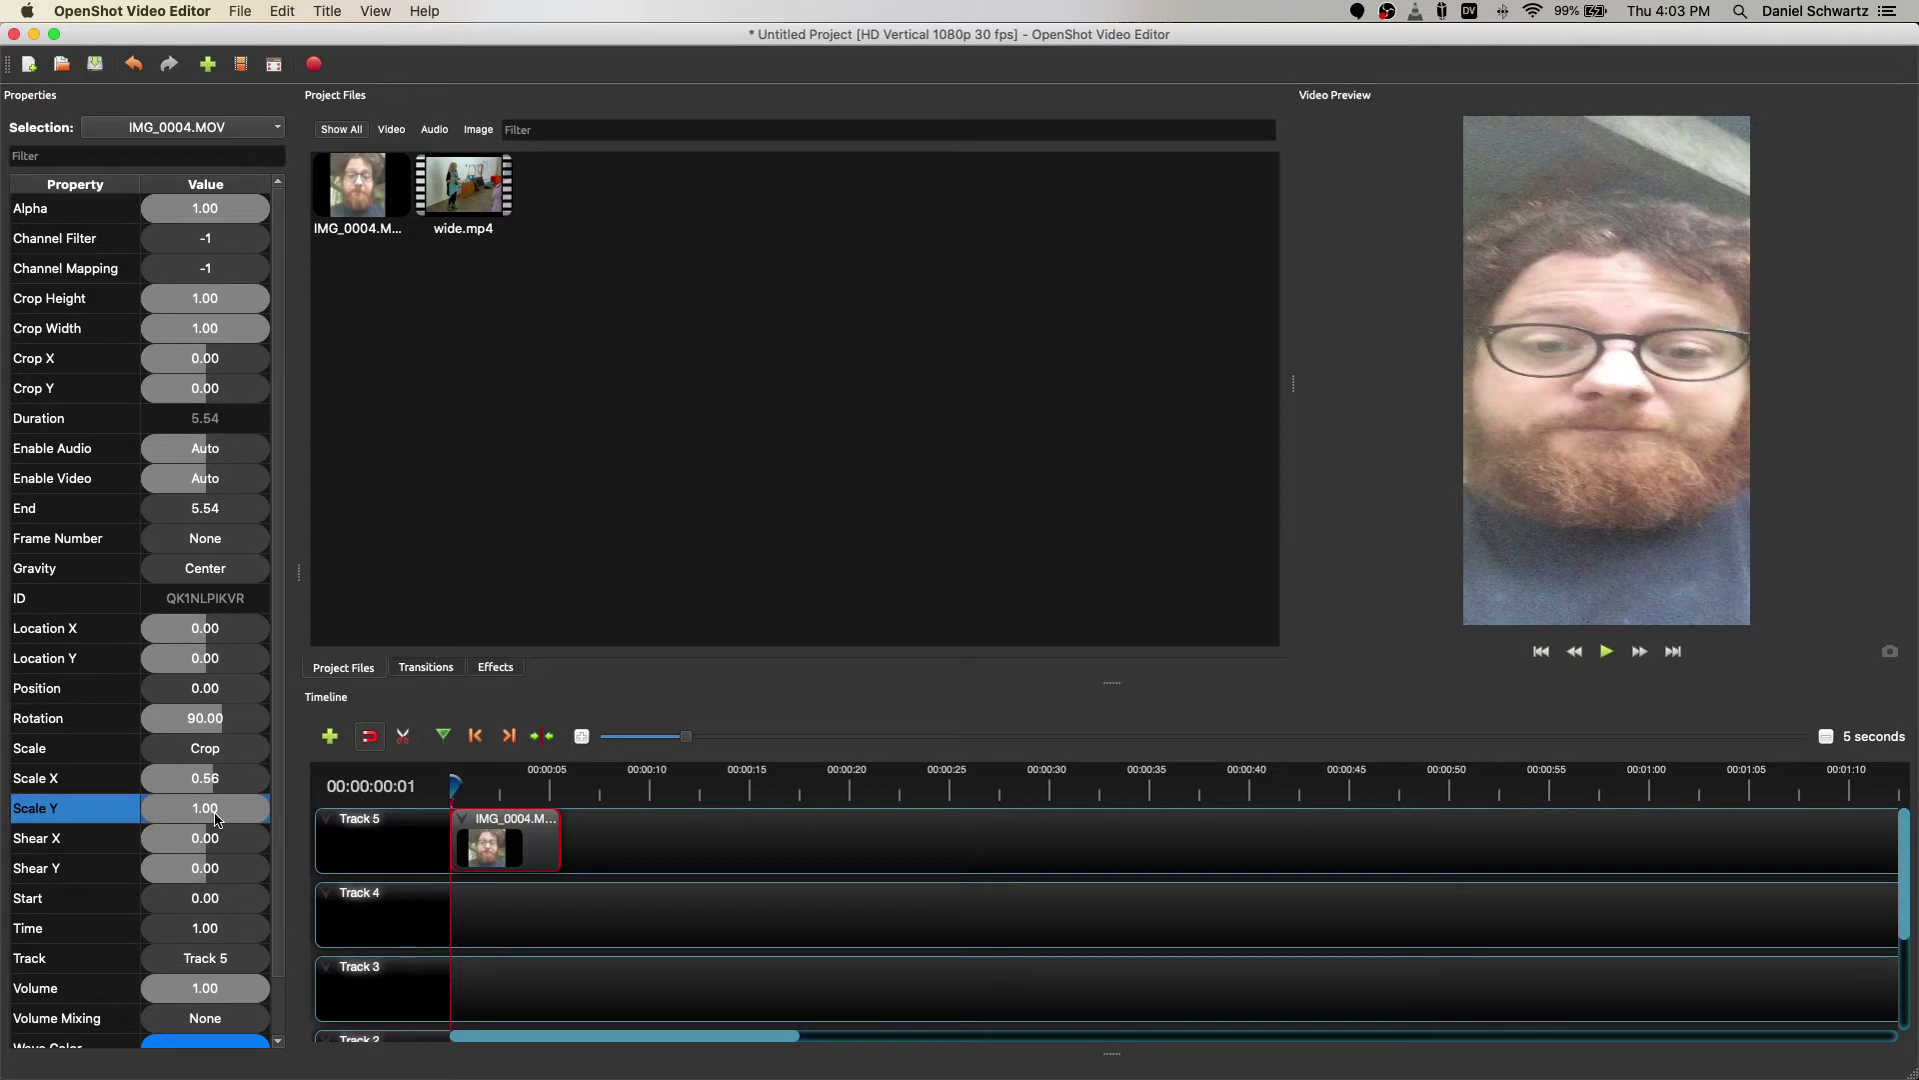
double_click(214, 818)
type(".56")
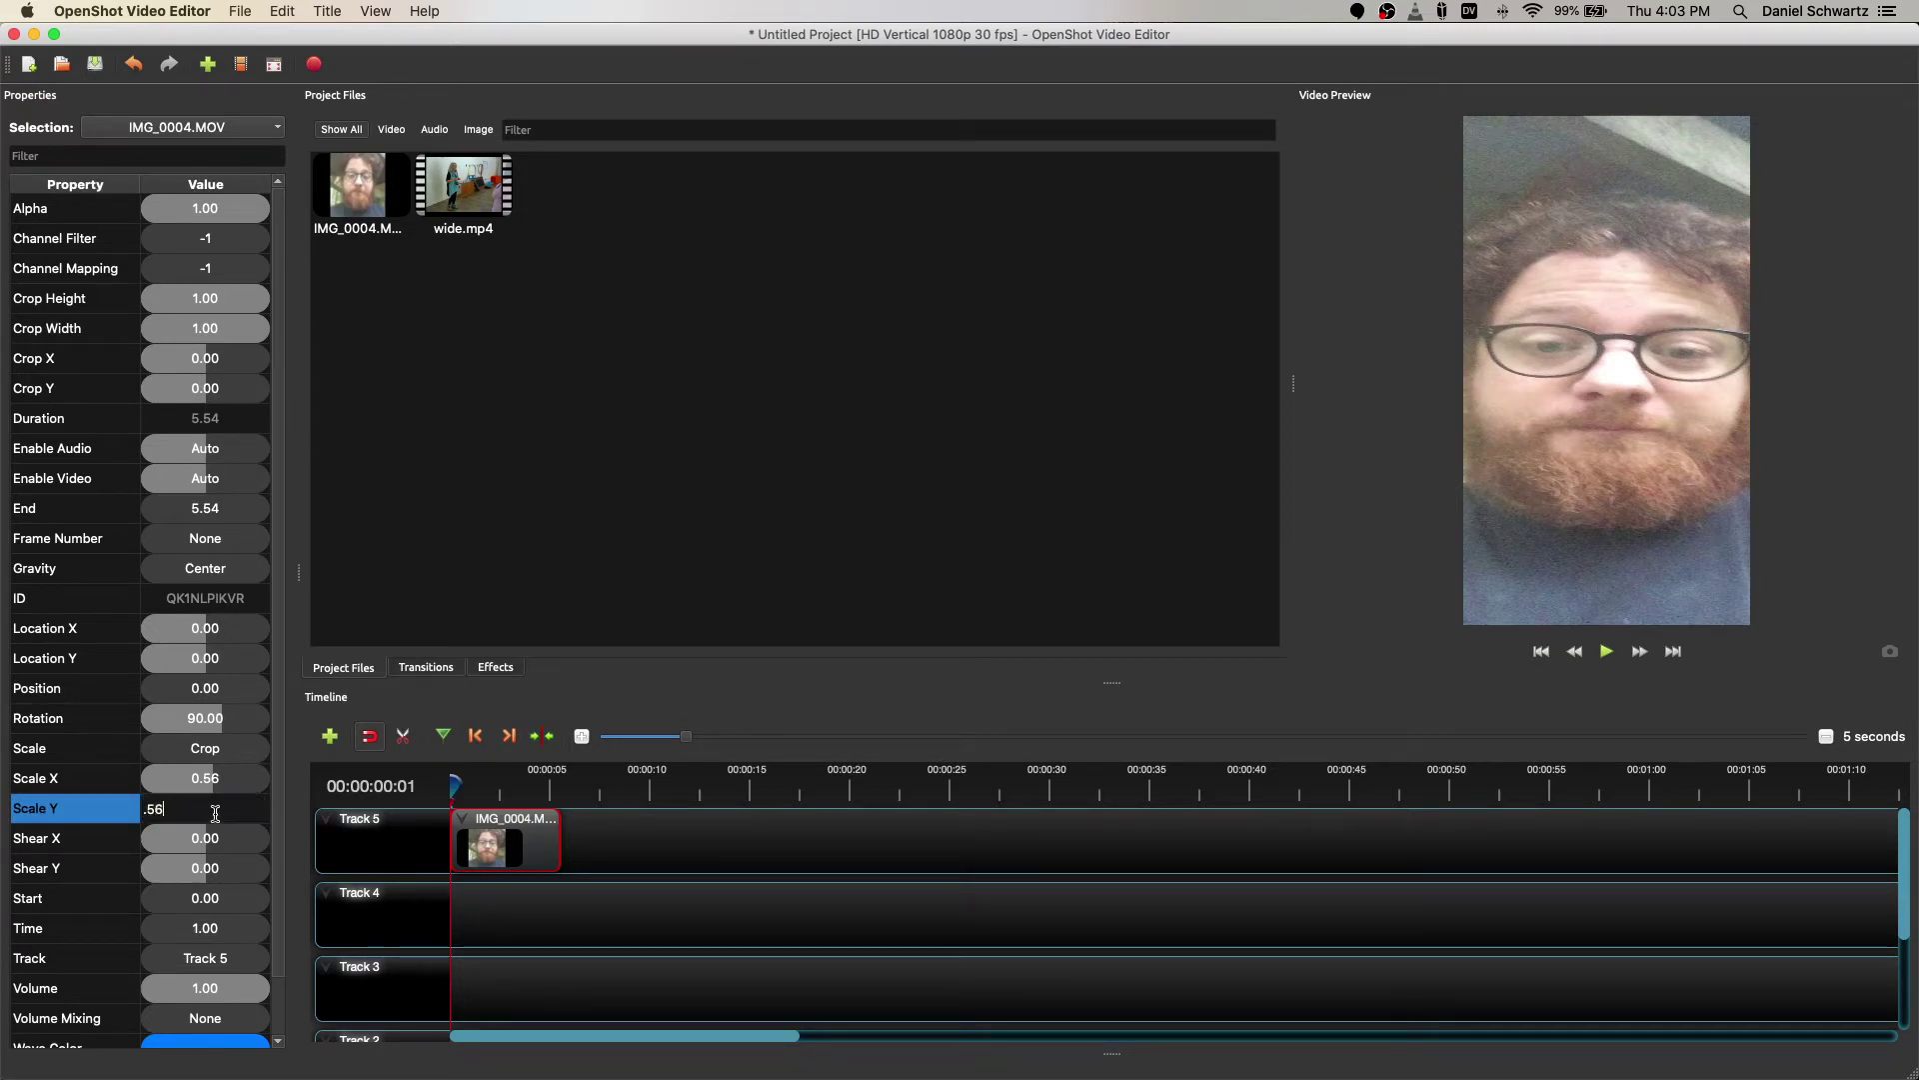
key("Return")
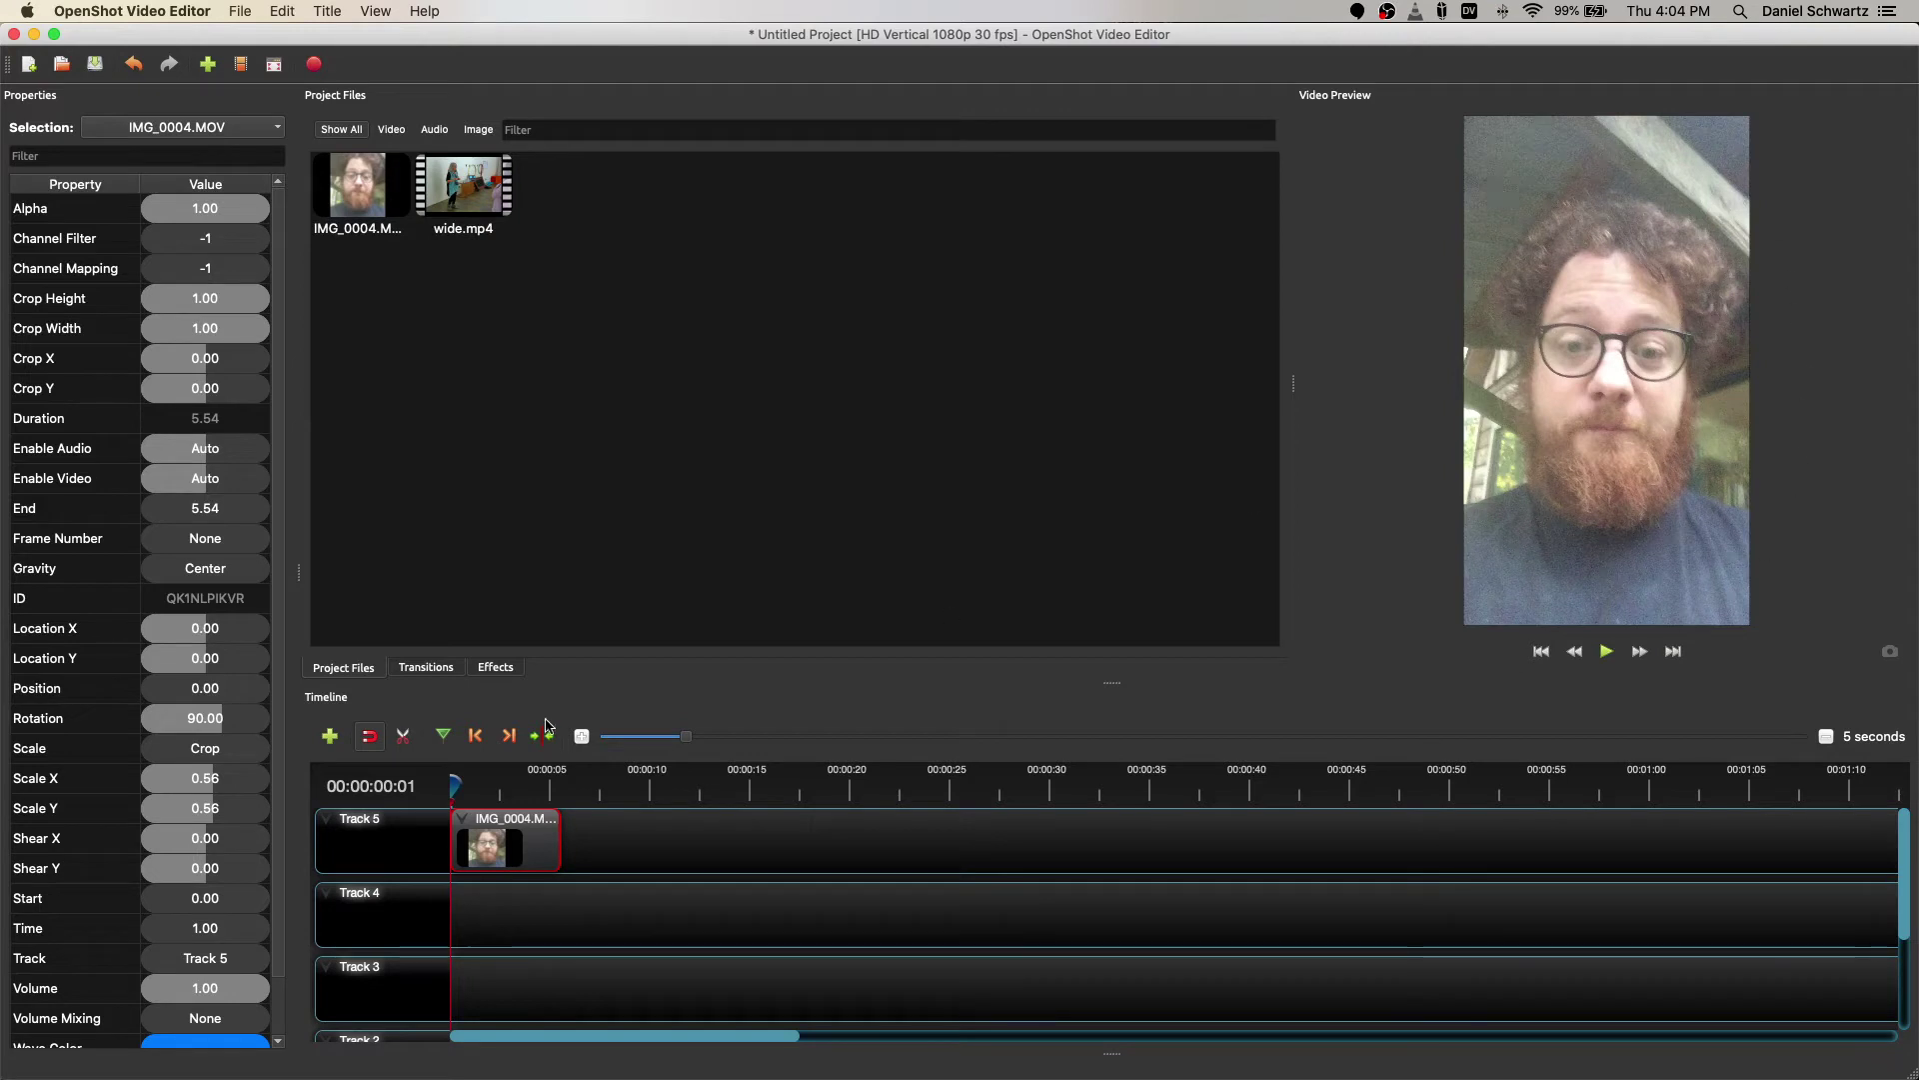
Change IMG_0004's Scale X and Scale Y both to 0.60.
double_click(220, 786)
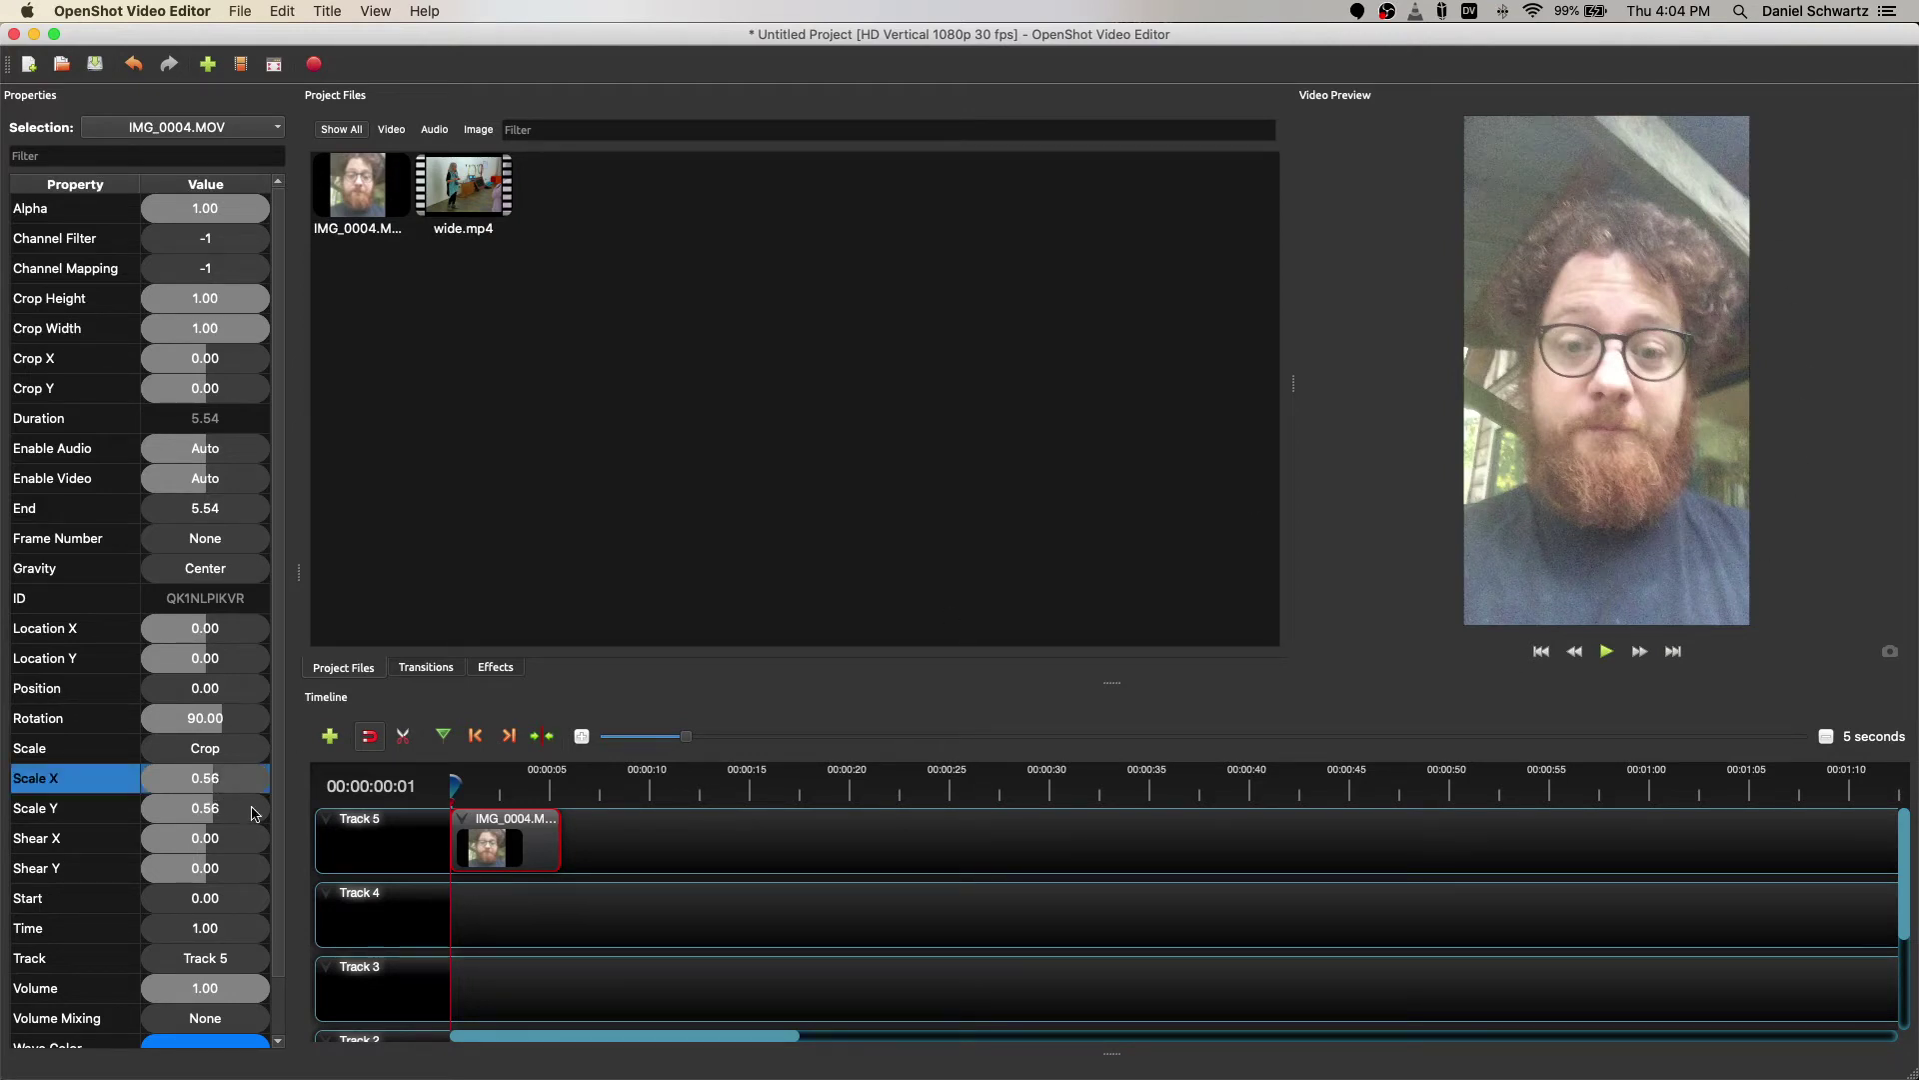
type("0.6")
key("Return")
double_click(240, 808)
type("0.6")
key("Return")
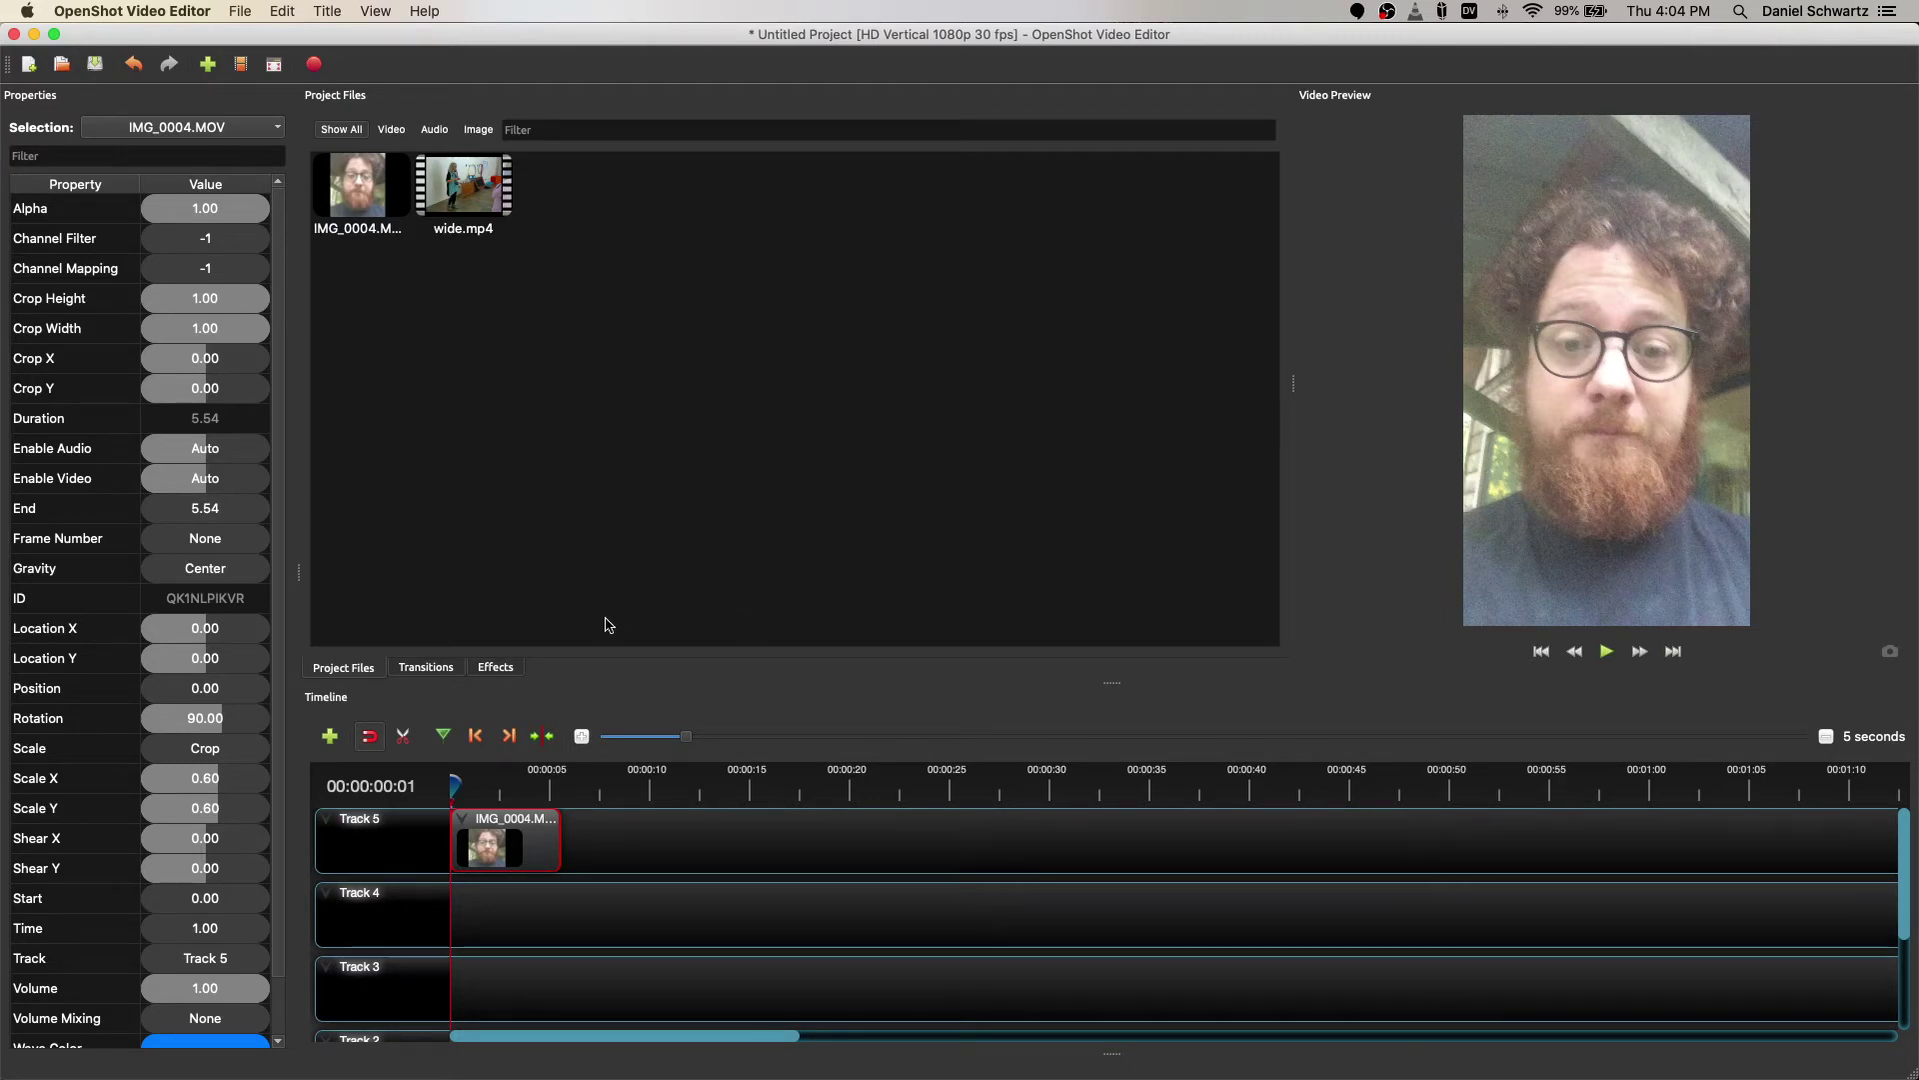
left_click(622, 372)
Add wide.mp4 to Track 5 after IMG_0004 and preview the start of the clip.
left_click_drag(475, 174, 557, 852)
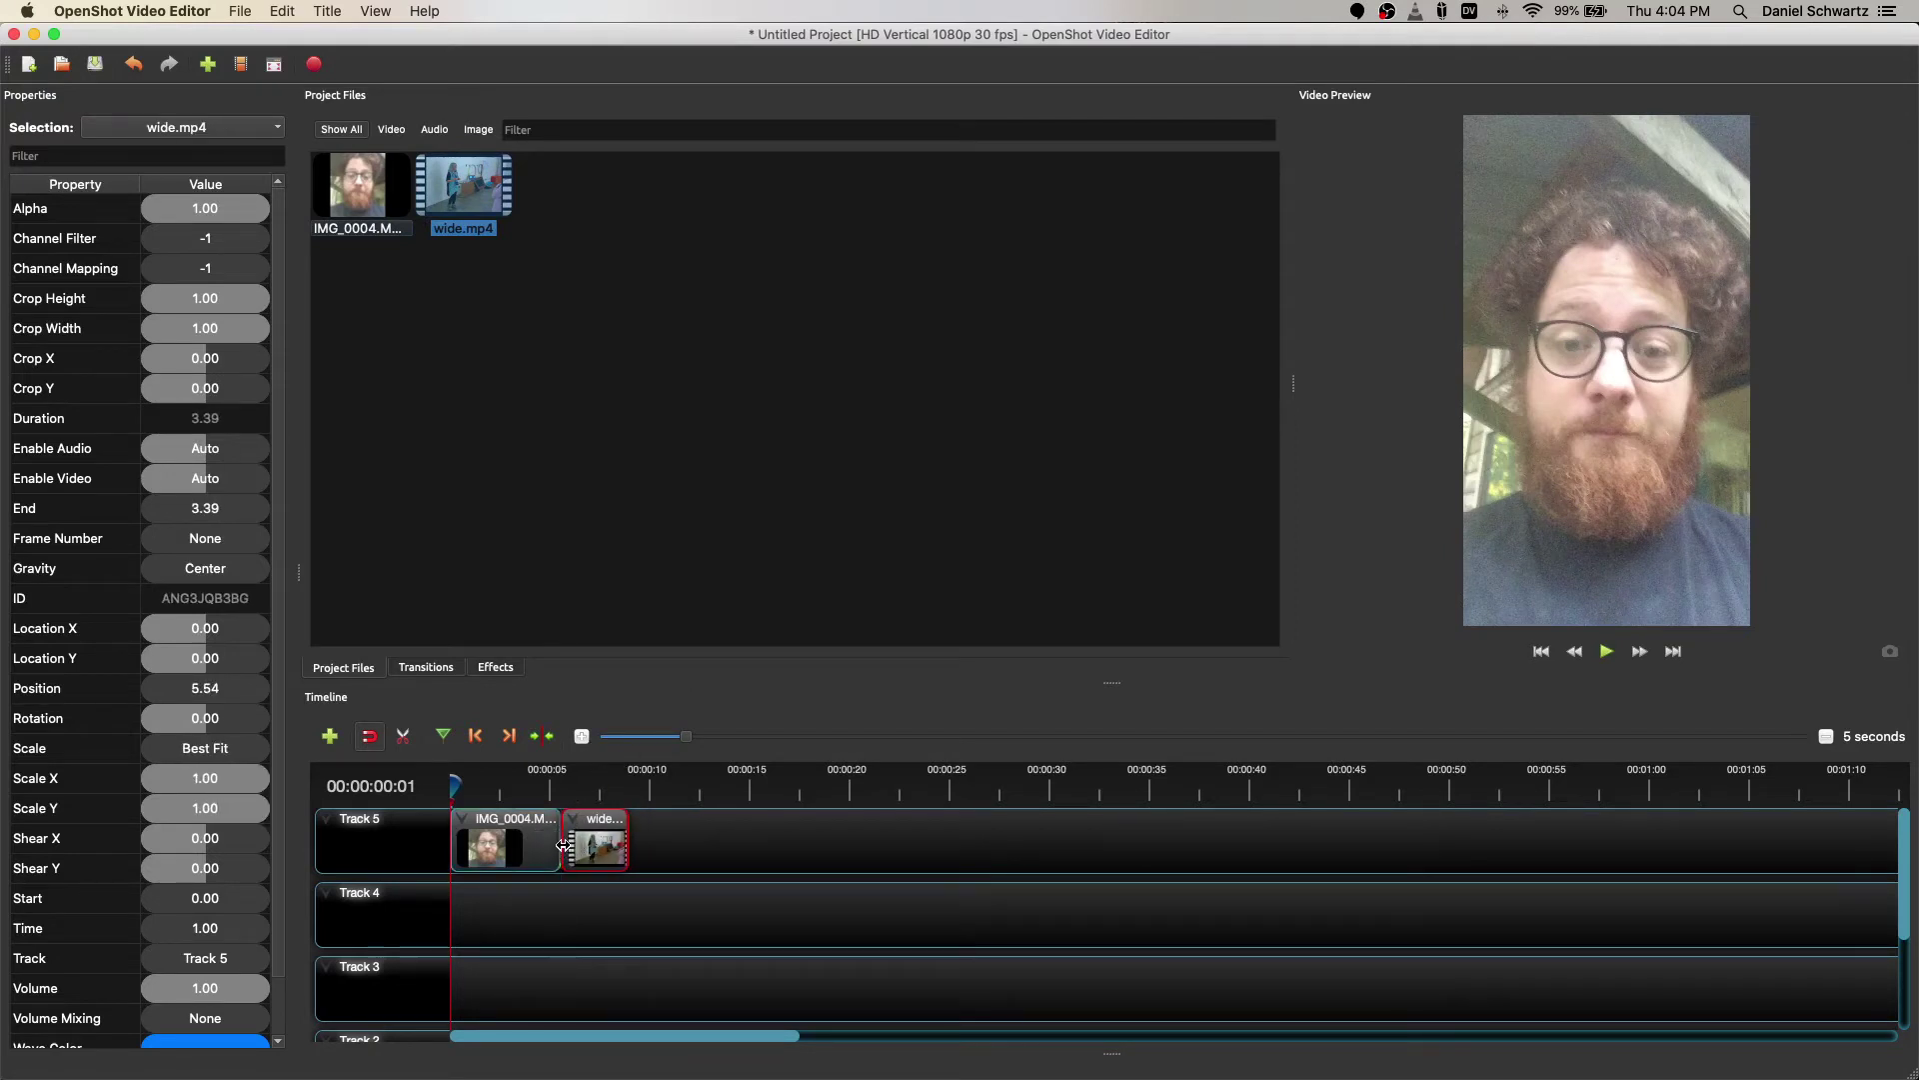
left_click(561, 787)
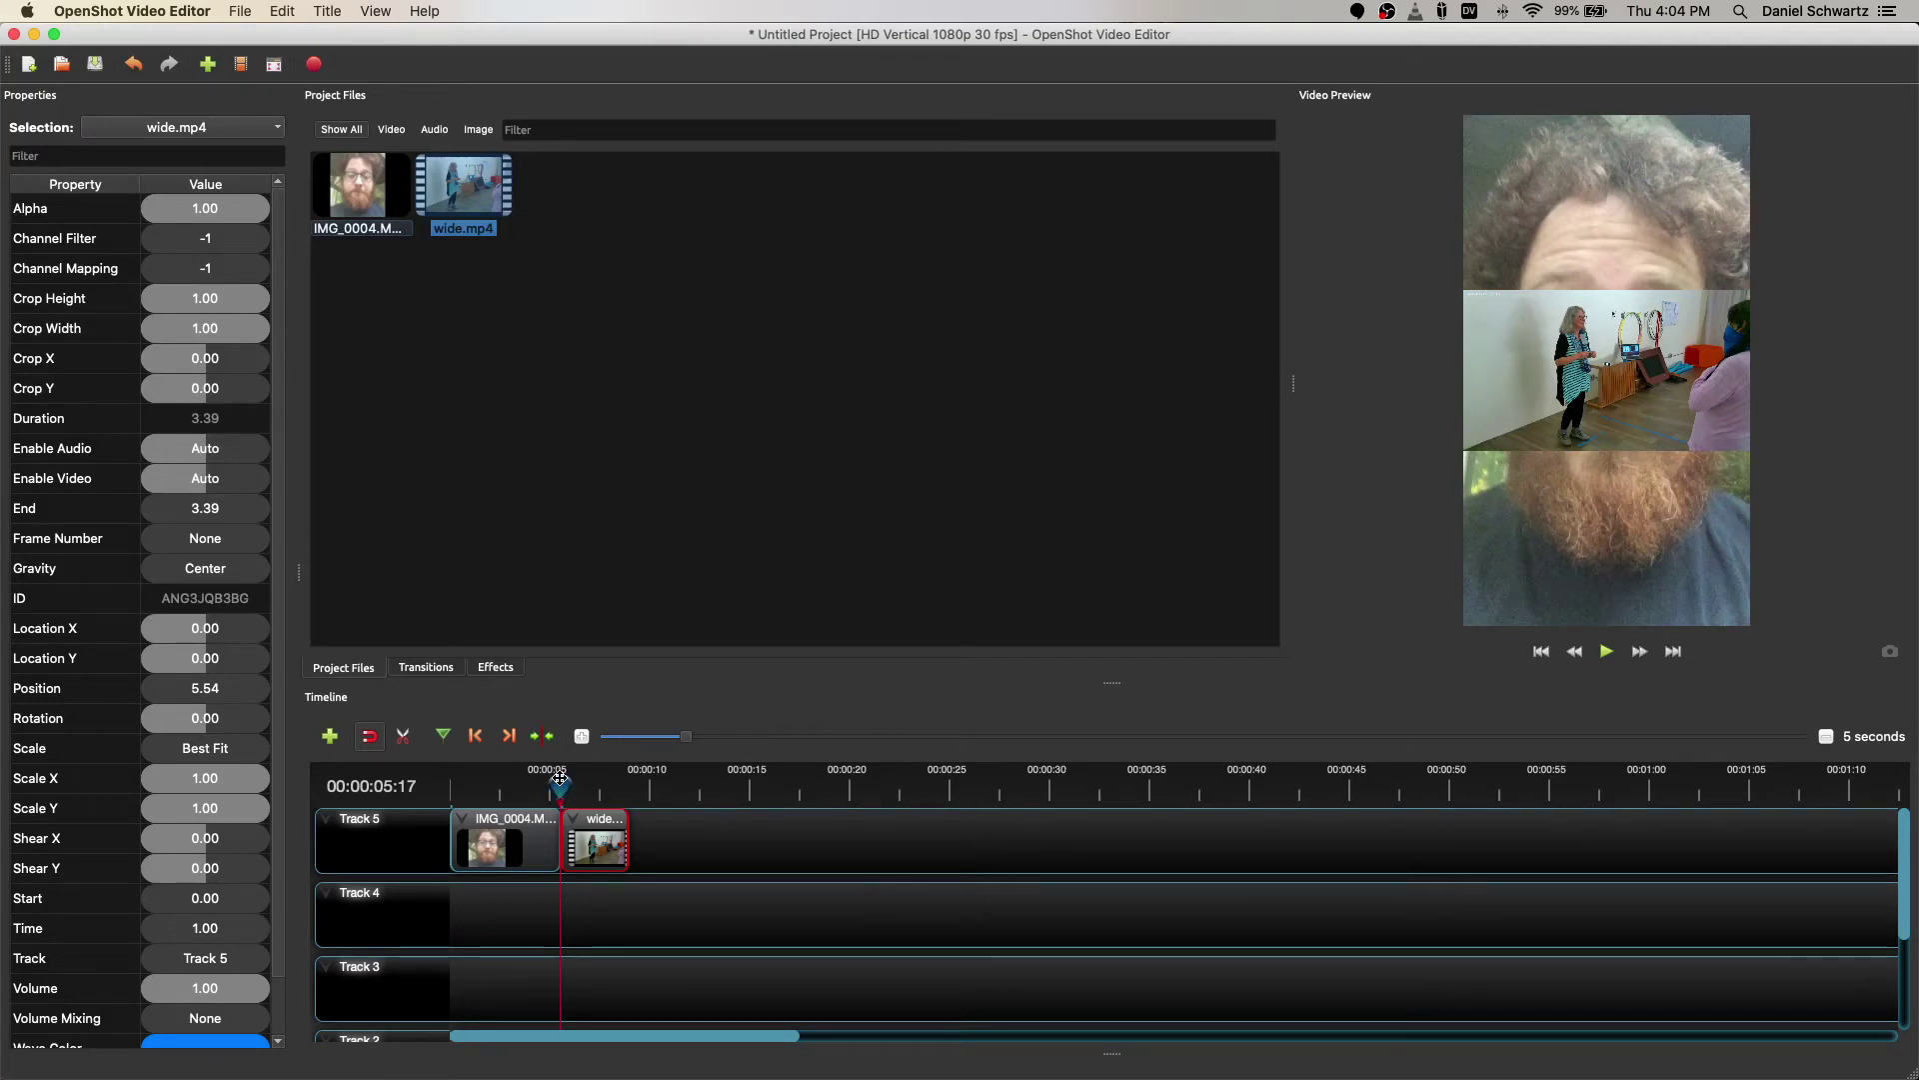
left_click_drag(560, 786, 575, 782)
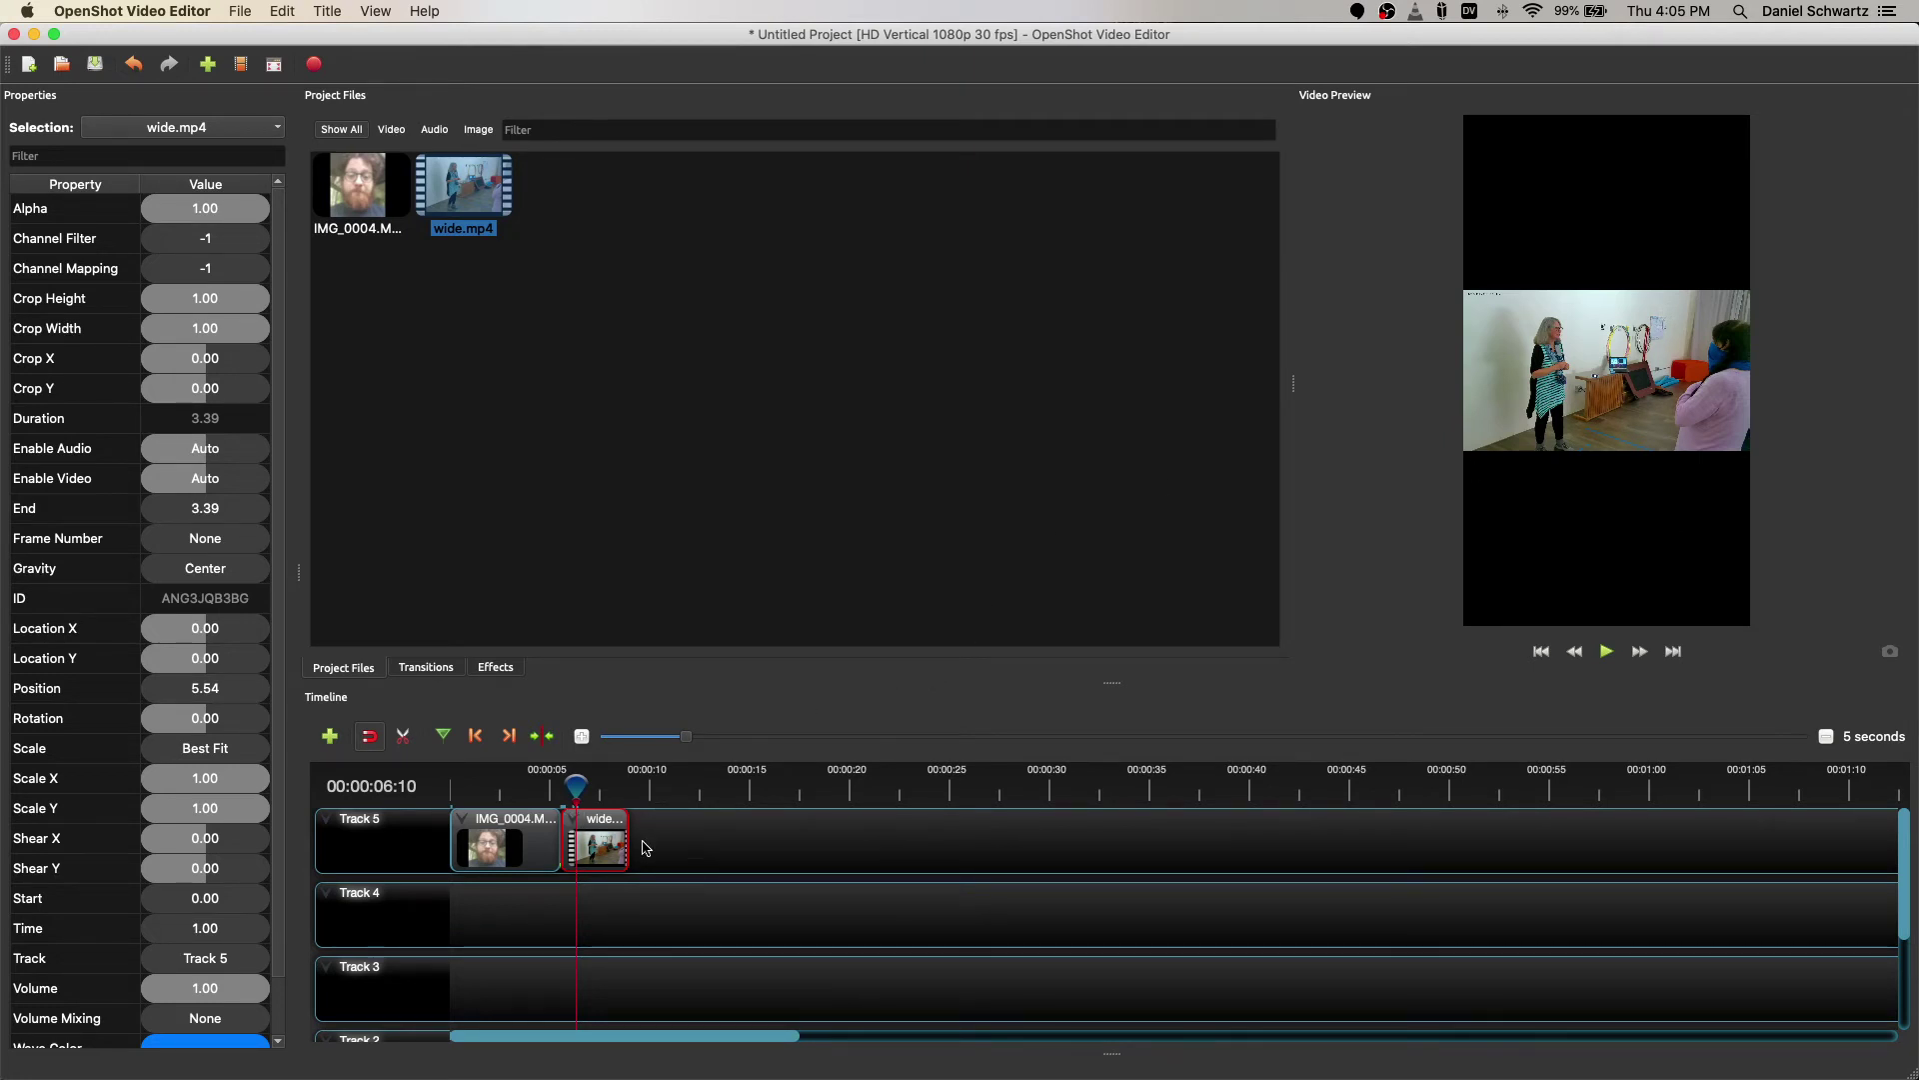
key("alt+Left")
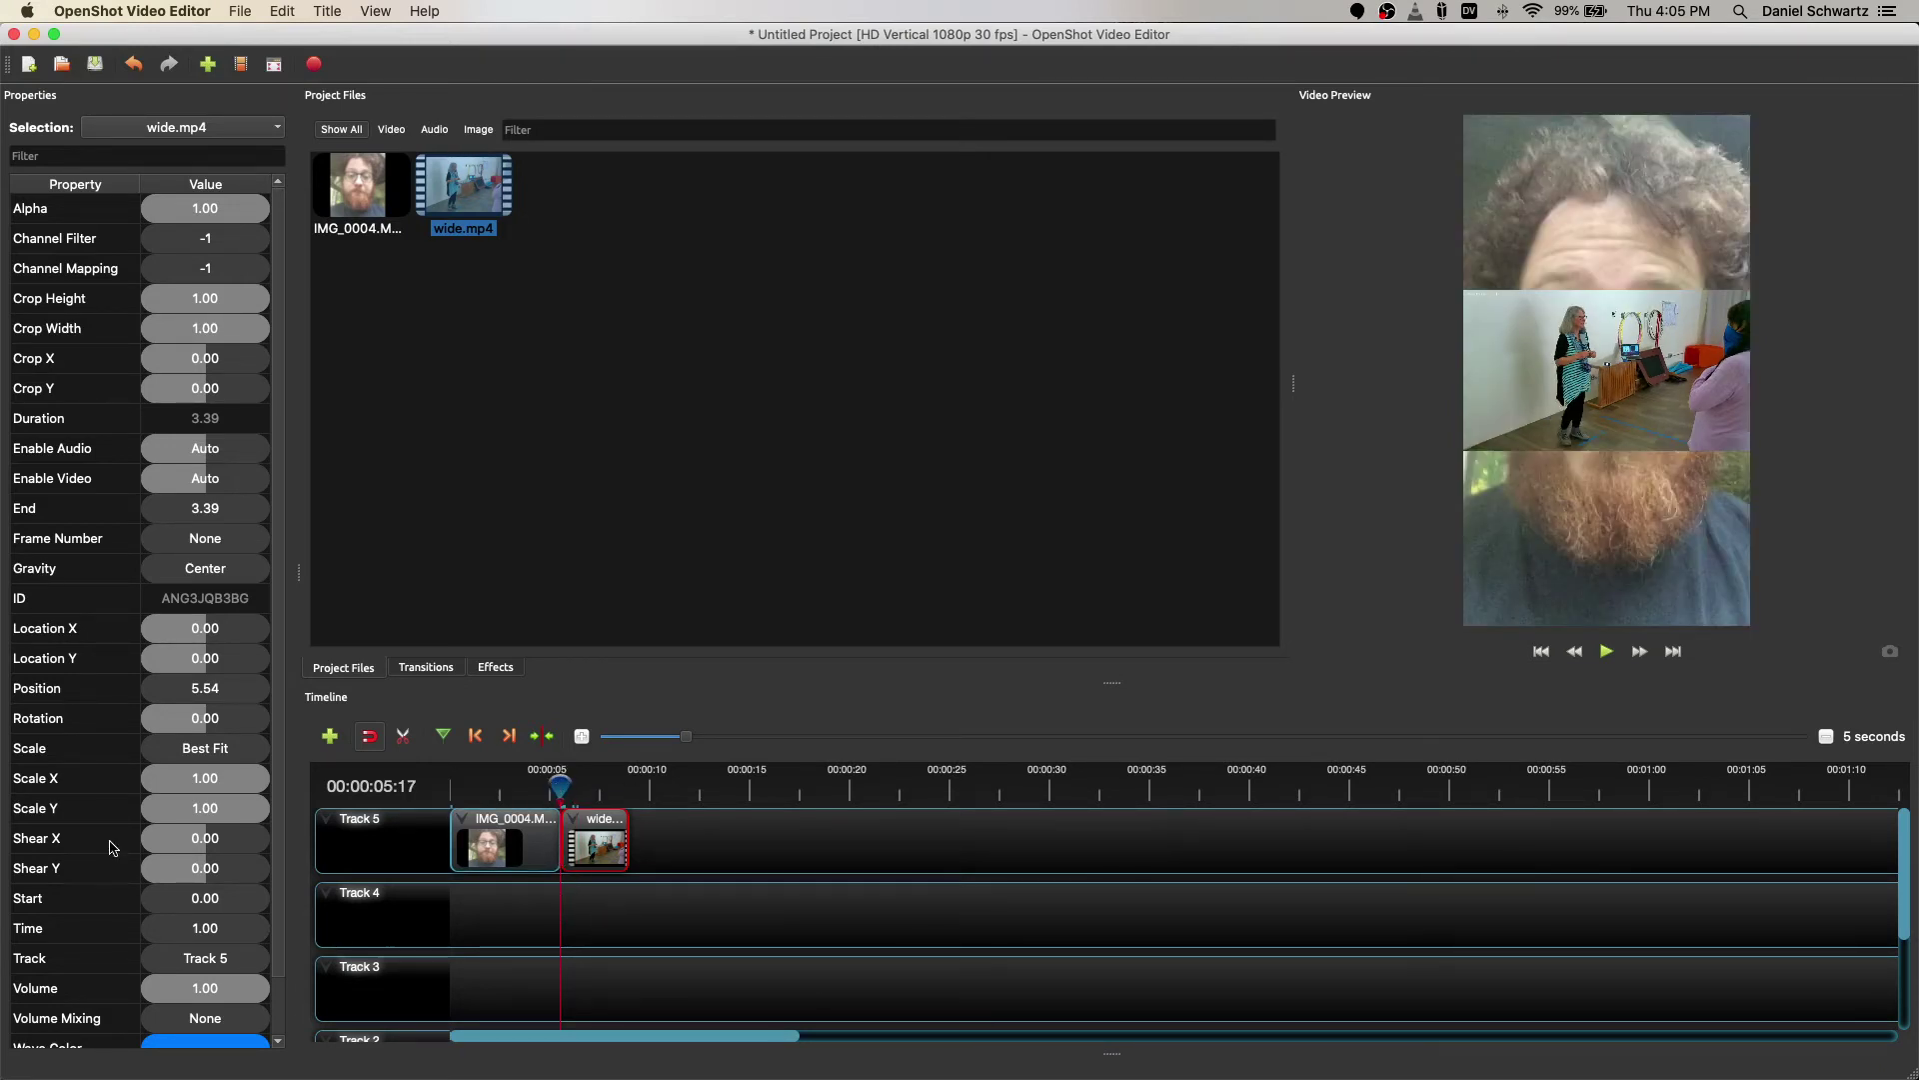
Change the wide.mp4 clip's Scale from Best Fit to Crop.
left_click(207, 752)
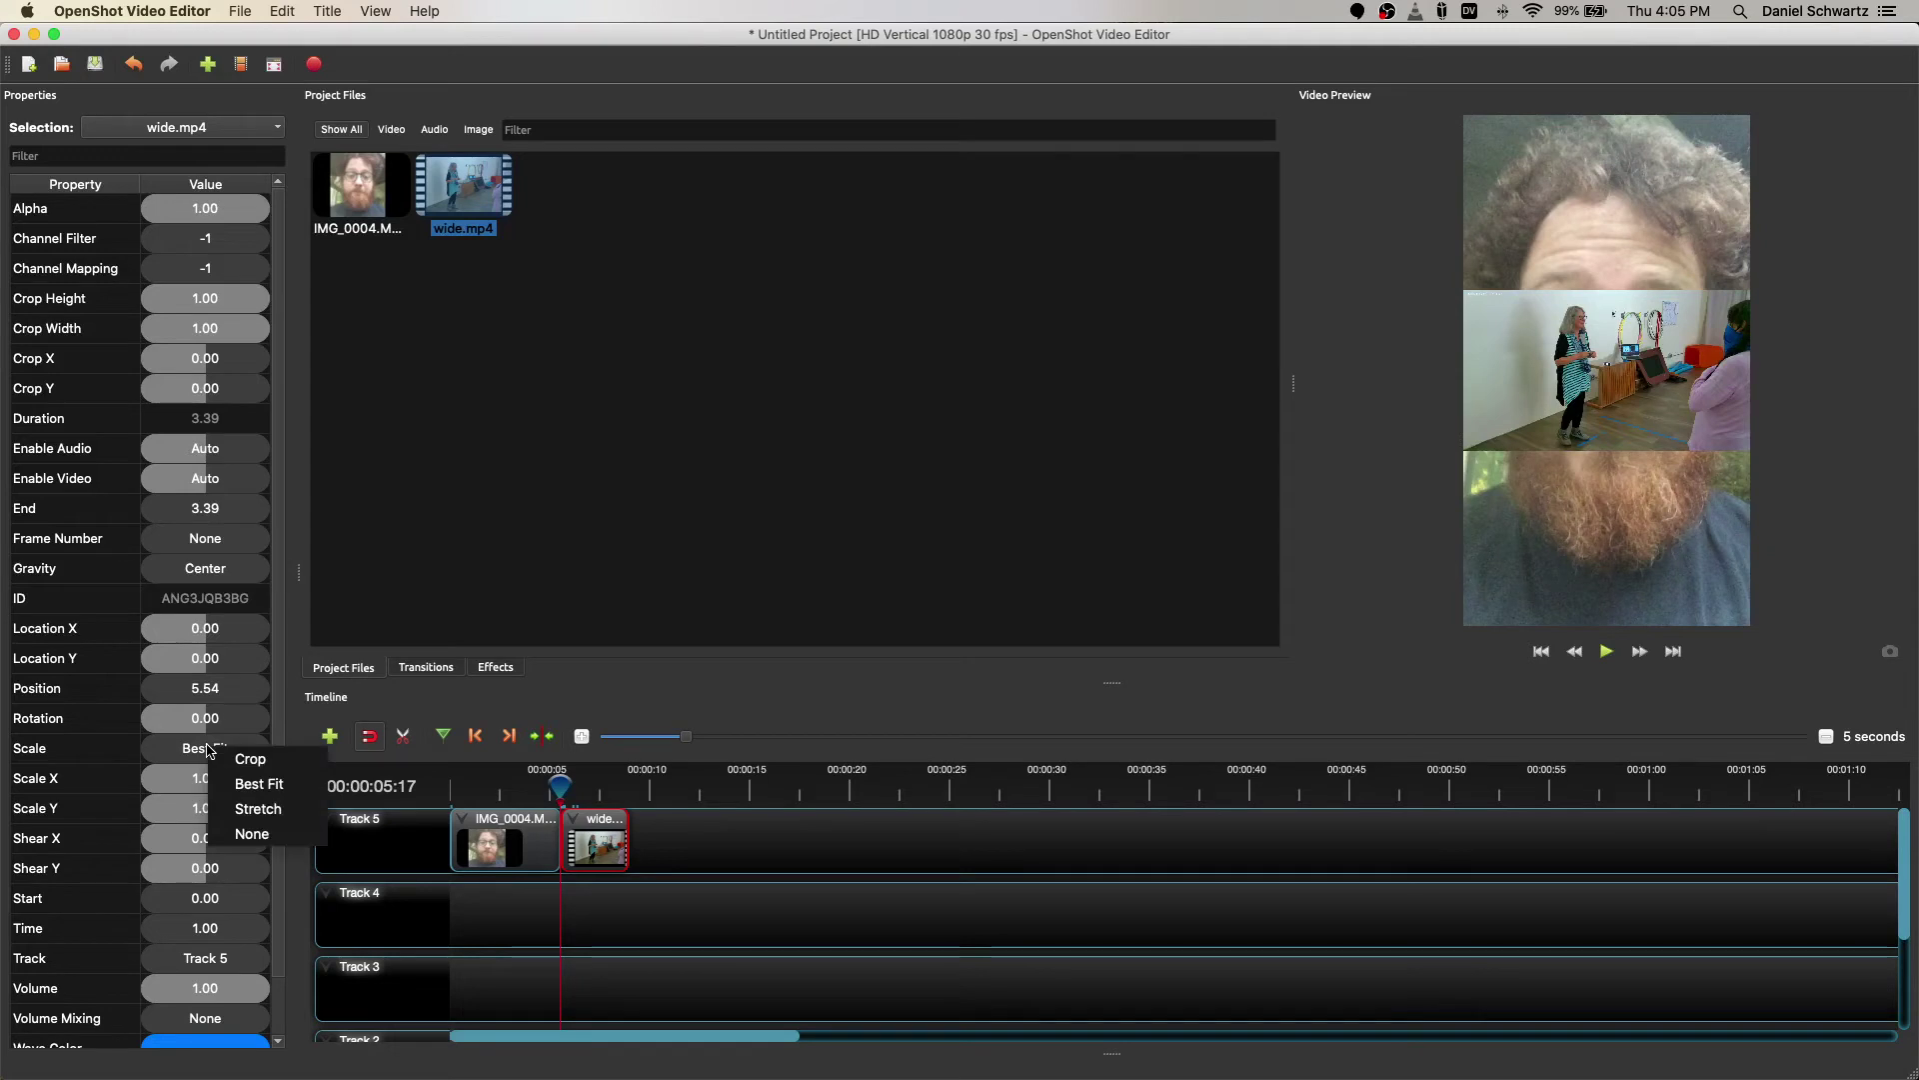
left_click(276, 762)
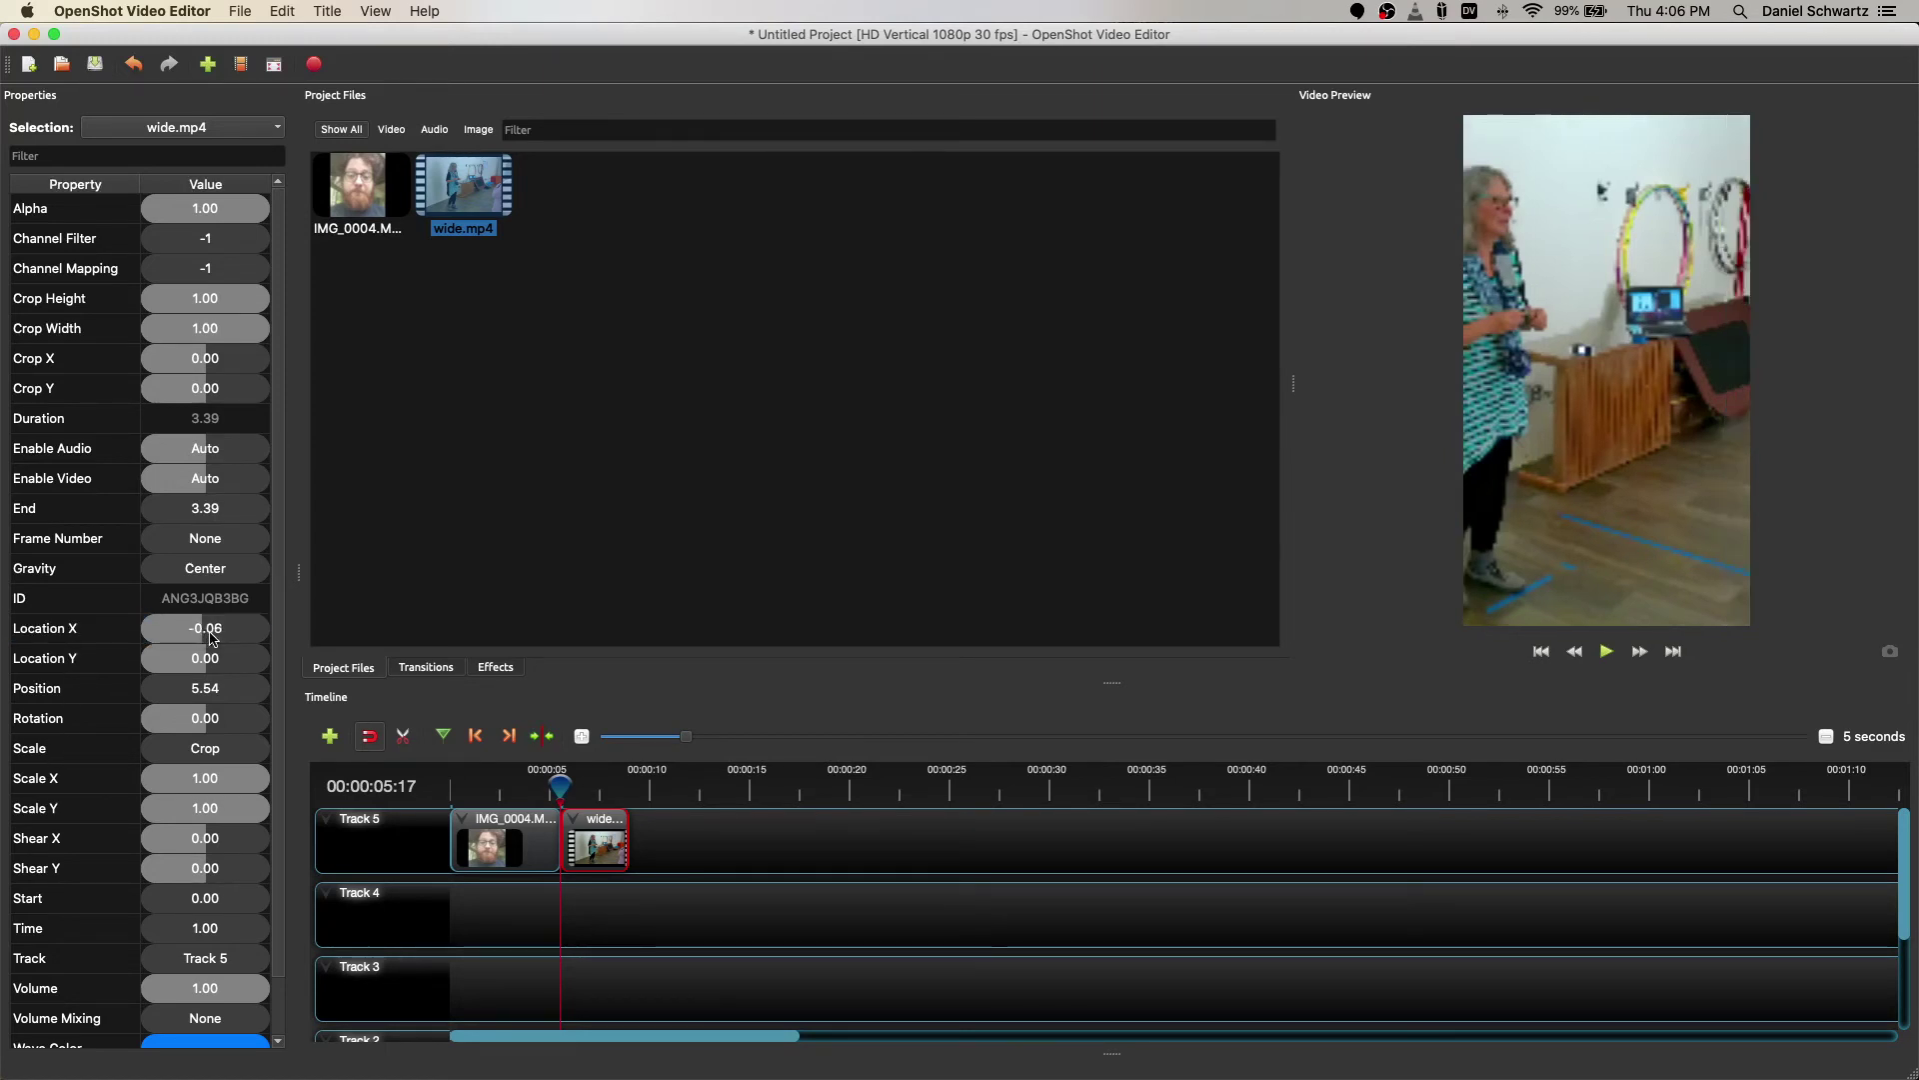
Drag wide.mp4's Location X up toward 0.31 to centre the standing woman.
mouse_move(215, 635)
left_mouse_down()
mouse_move(196, 637)
mouse_move(228, 639)
left_mouse_up()
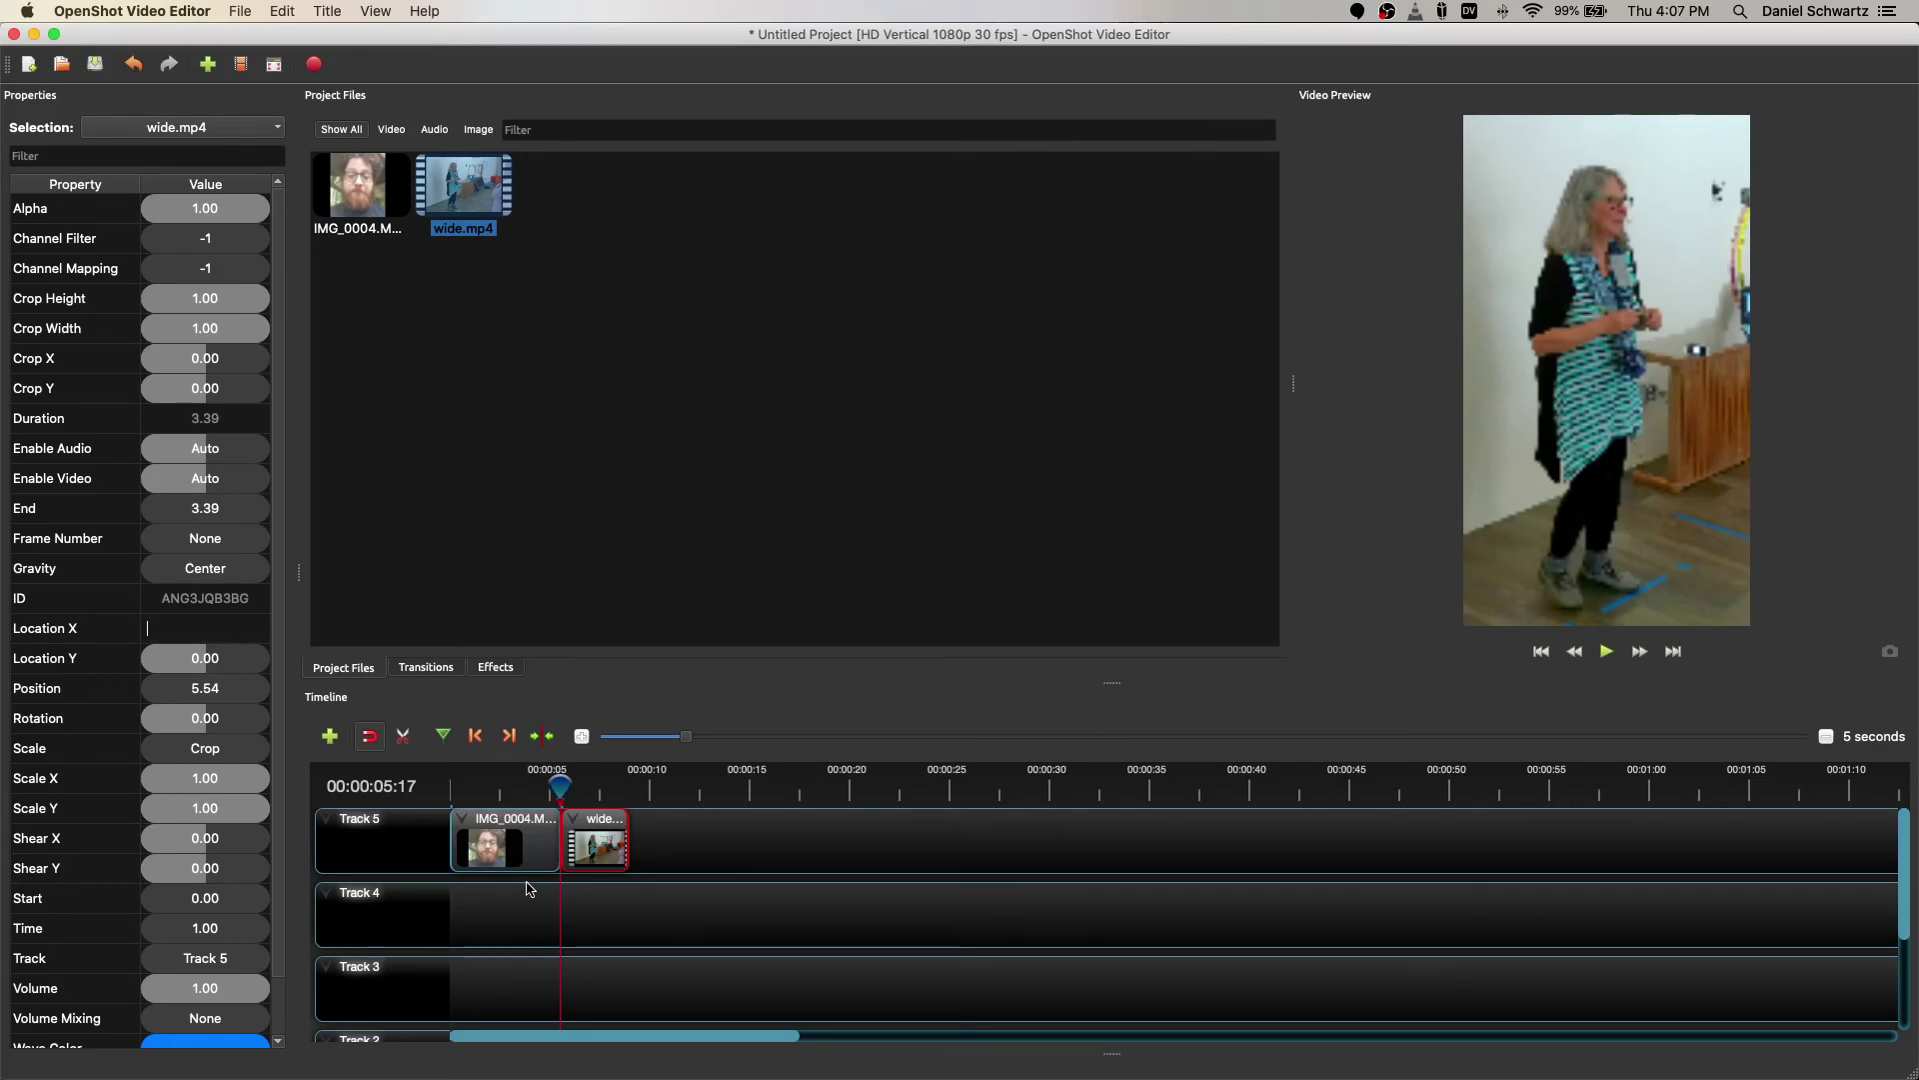
Apply Location X 0.31 to wide.mp4 and play it to check the framing.
left_click(561, 787)
key("space")
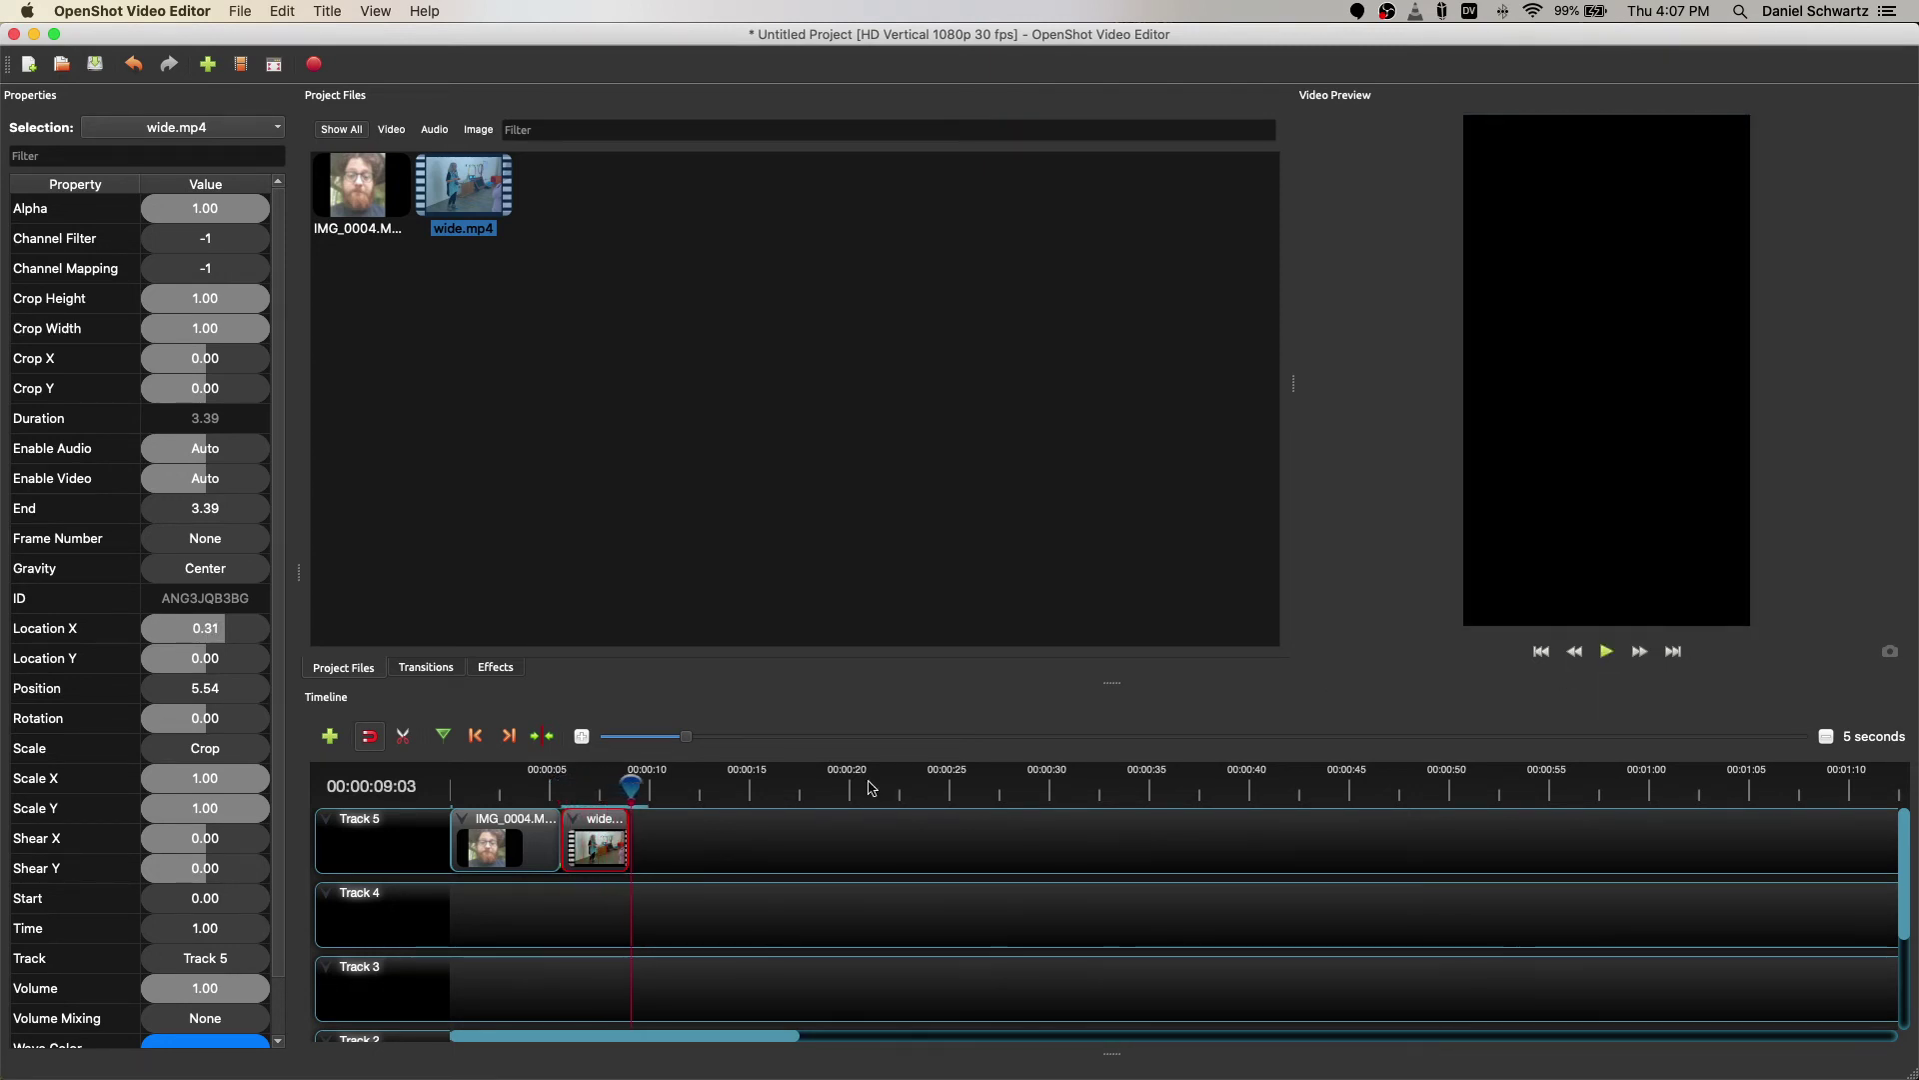
left_click_drag(631, 788, 560, 790)
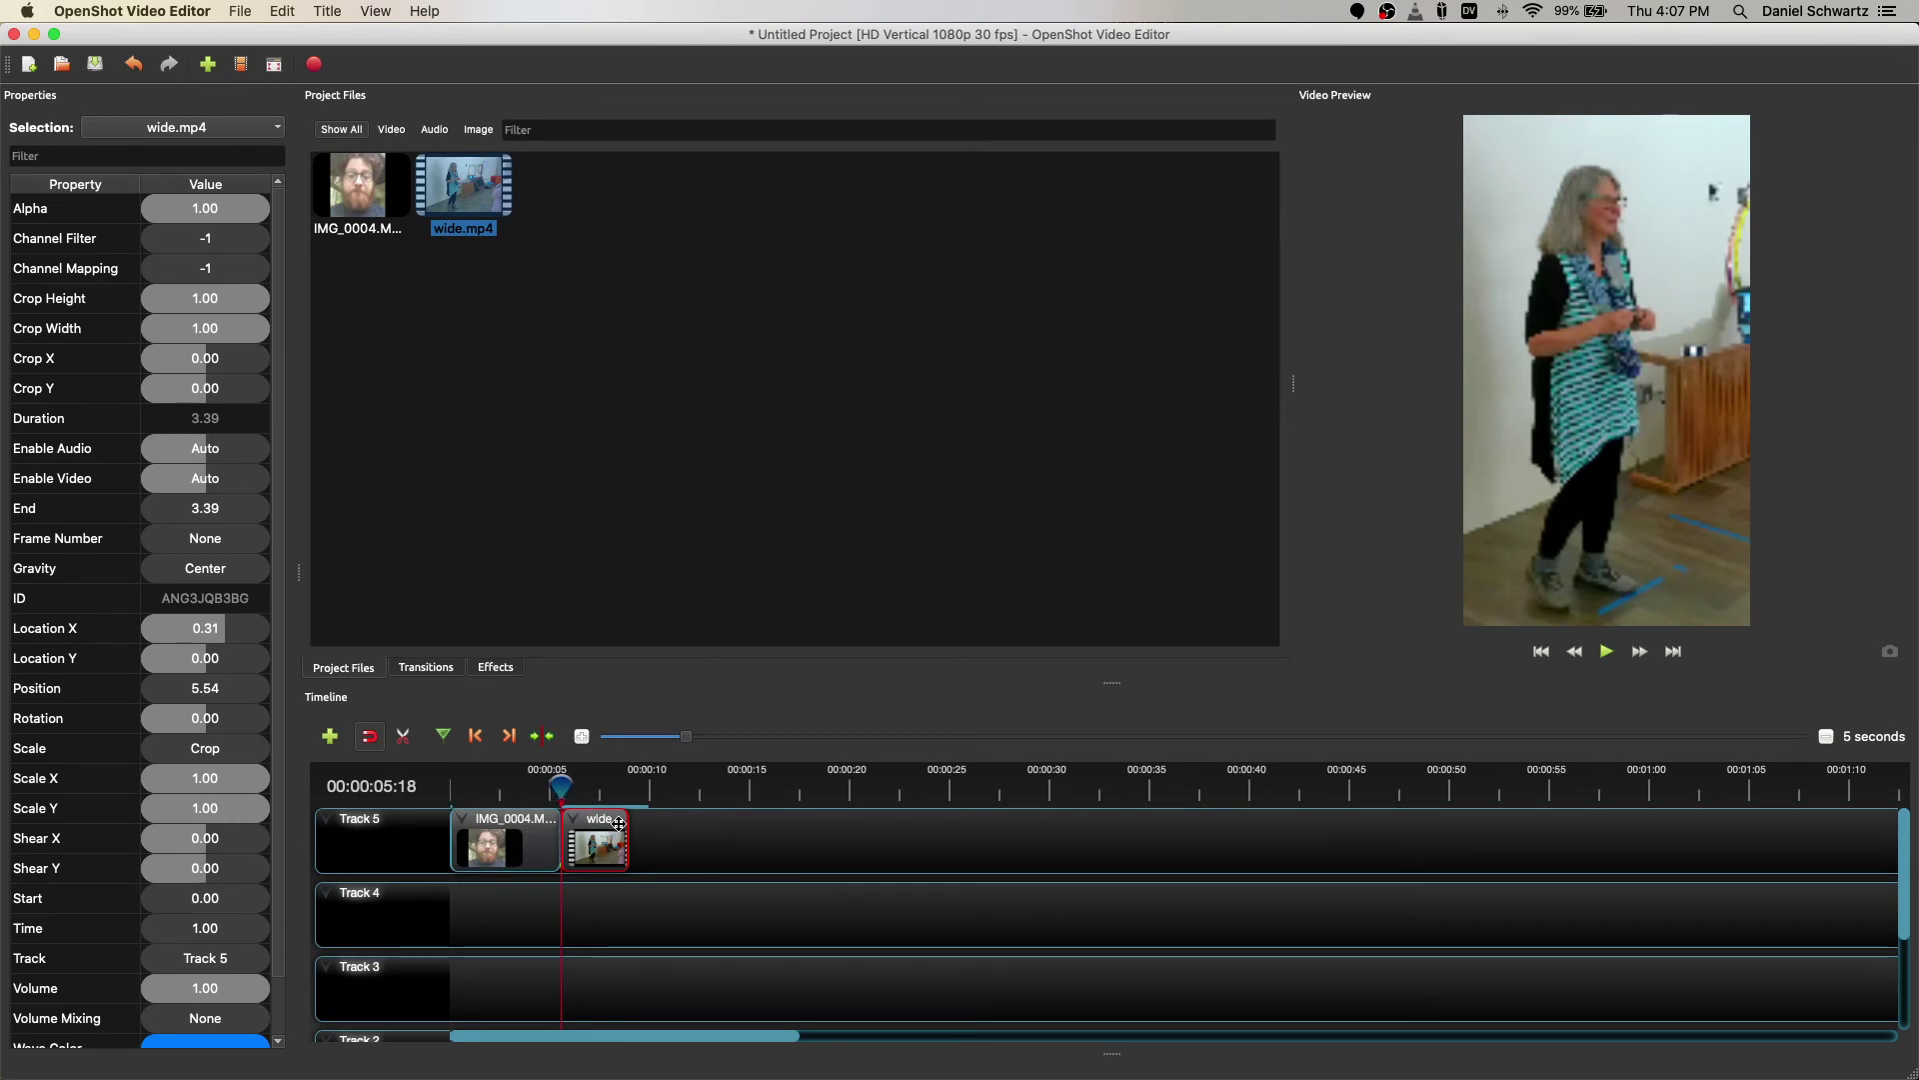
Keyframe wide.mp4's Location X to 0.65 at 00:00:06:06 and play back the pan.
left_click_drag(561, 785, 572, 788)
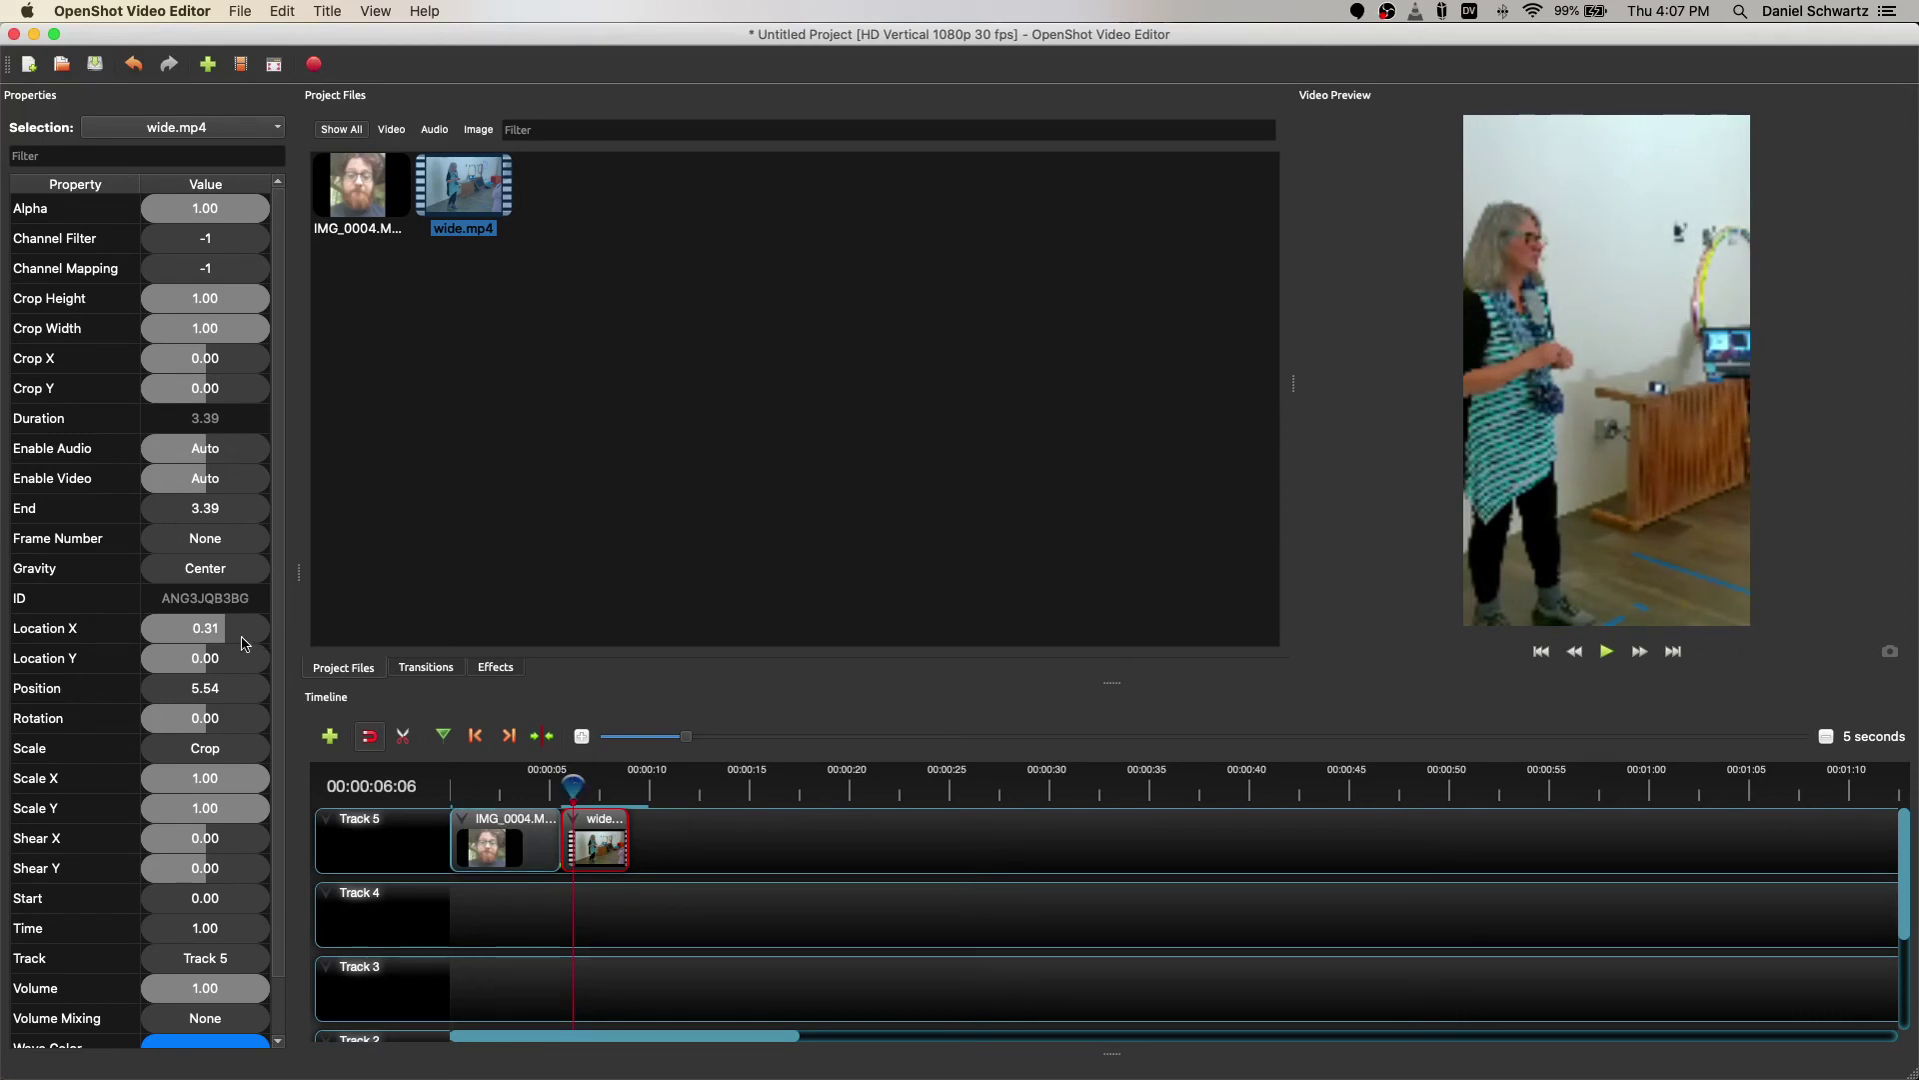
left_click_drag(224, 639, 252, 645)
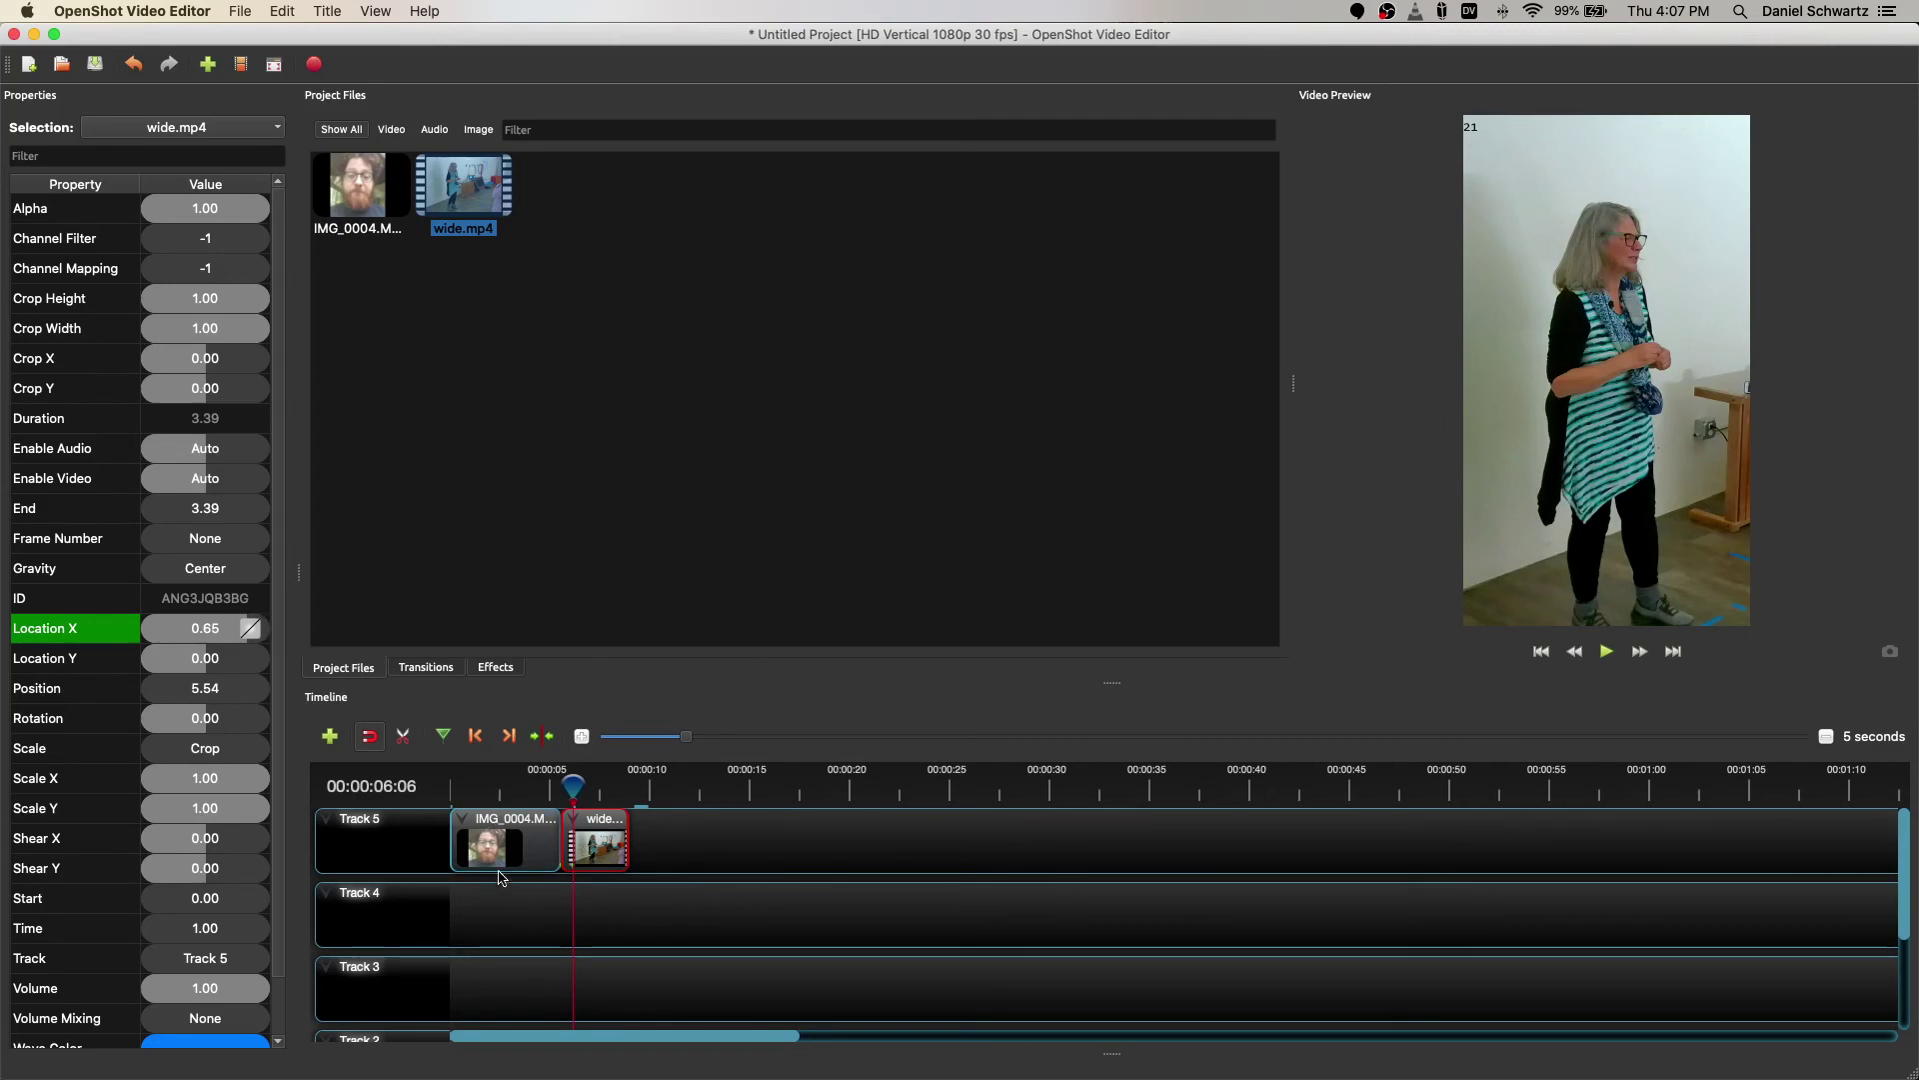
left_click_drag(572, 786, 561, 789)
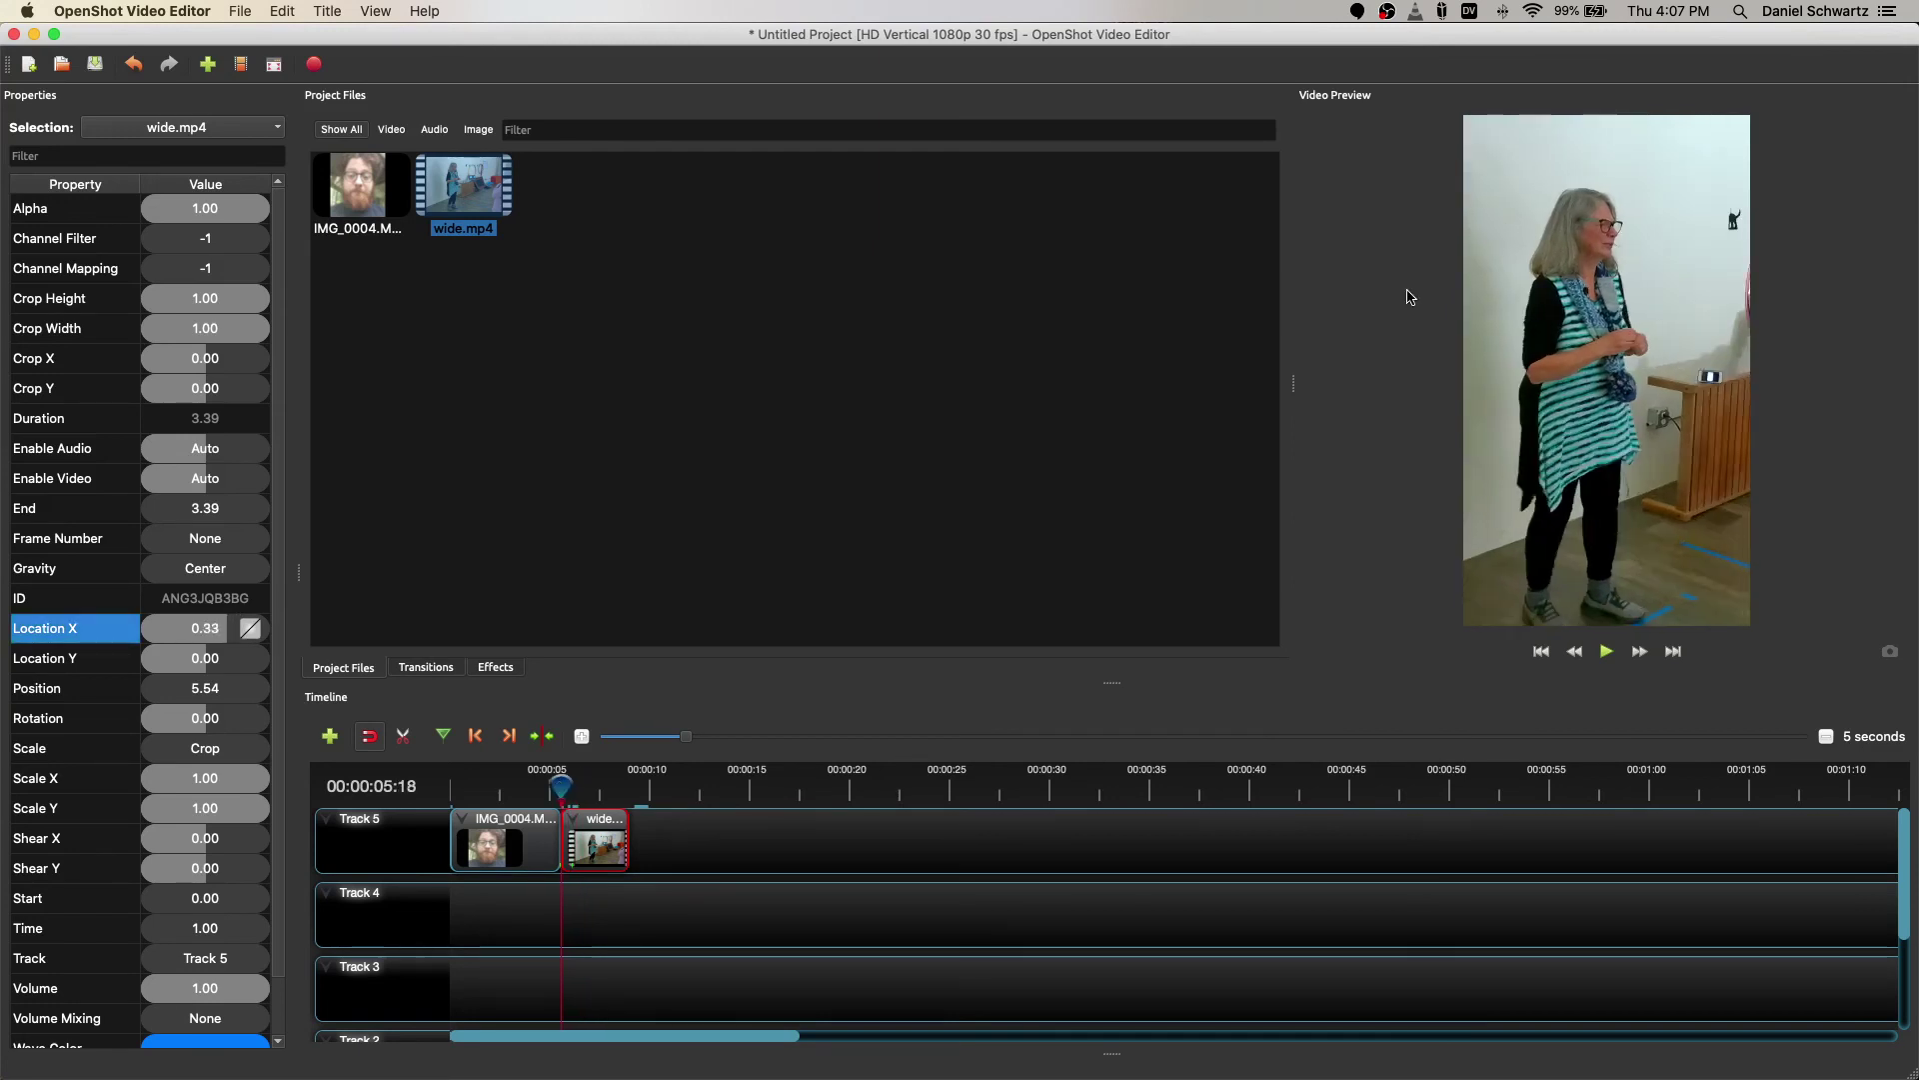
key("space")
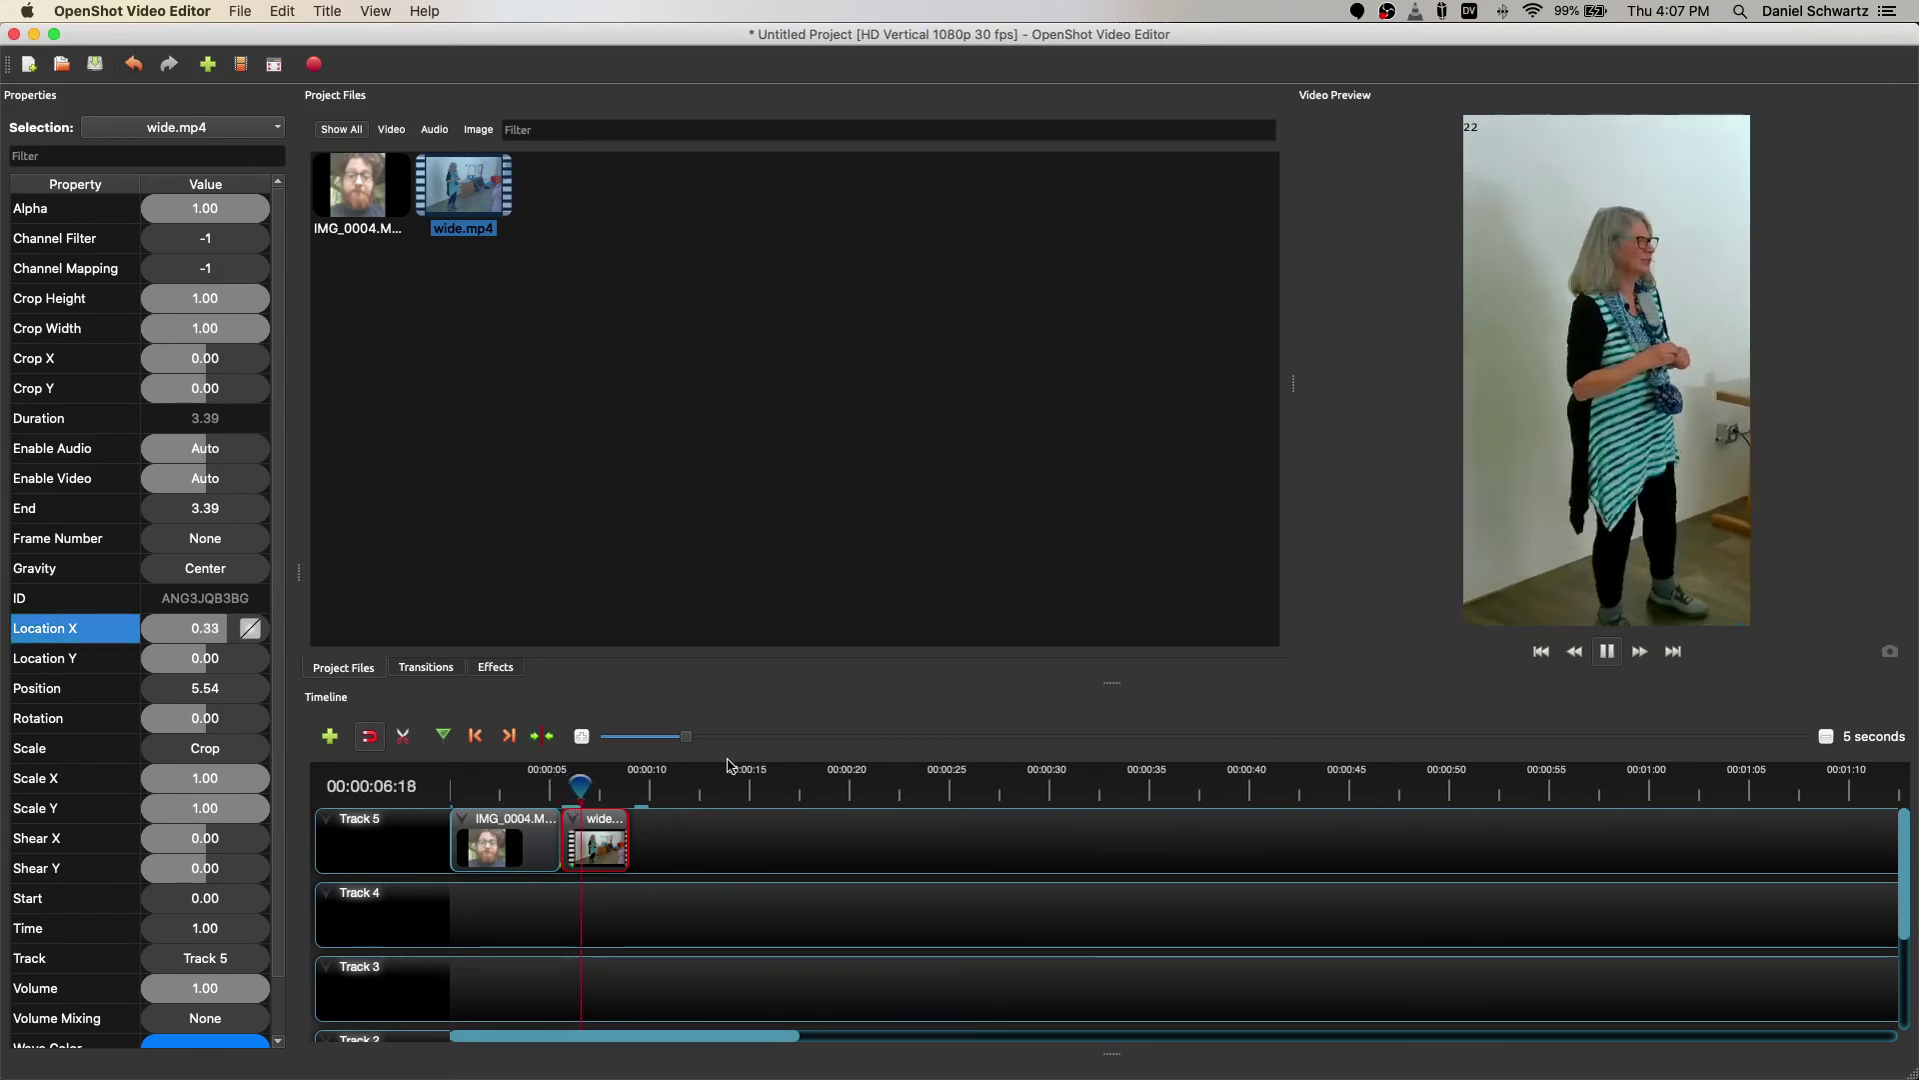
left_click_drag(590, 785, 574, 786)
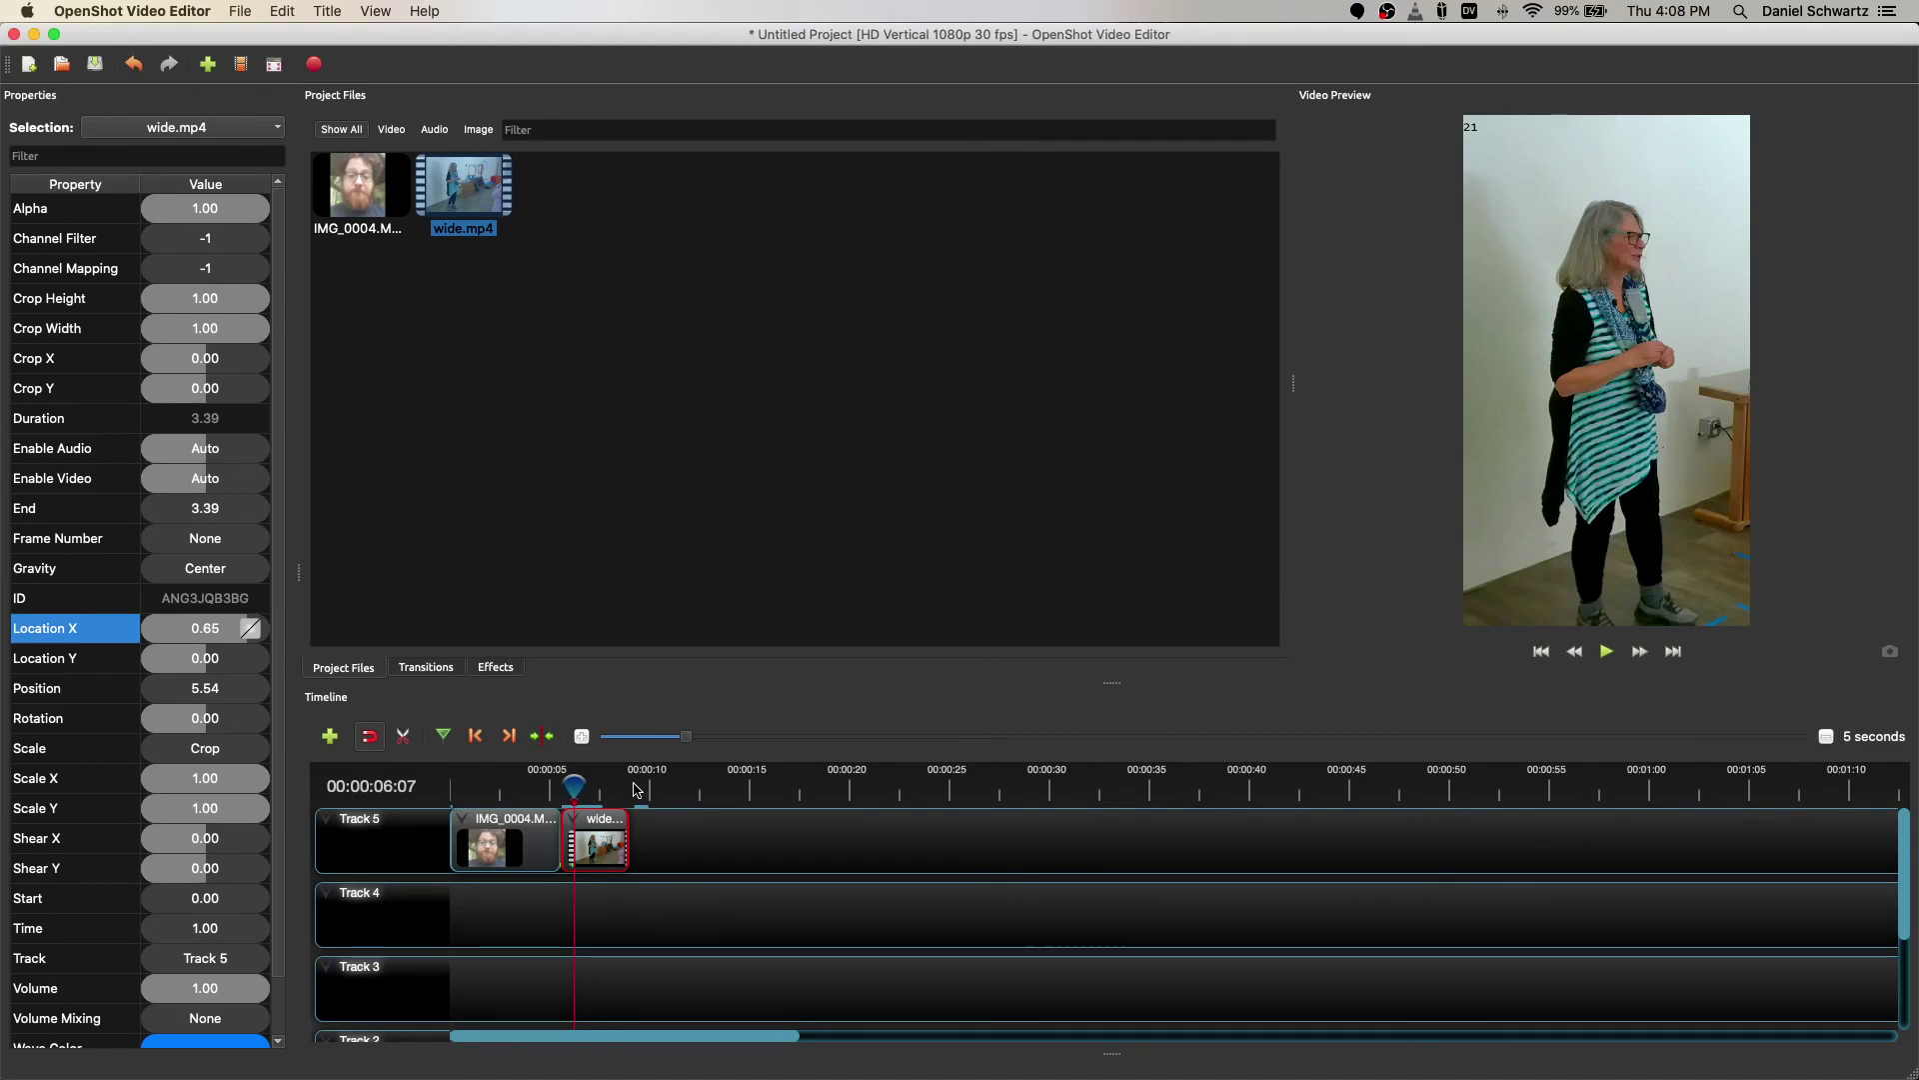
Add three more Location X keyframes, around 00:00:07:21 and near the clip's end (0.58), keeping the woman centred.
left_click_drag(574, 787, 588, 786)
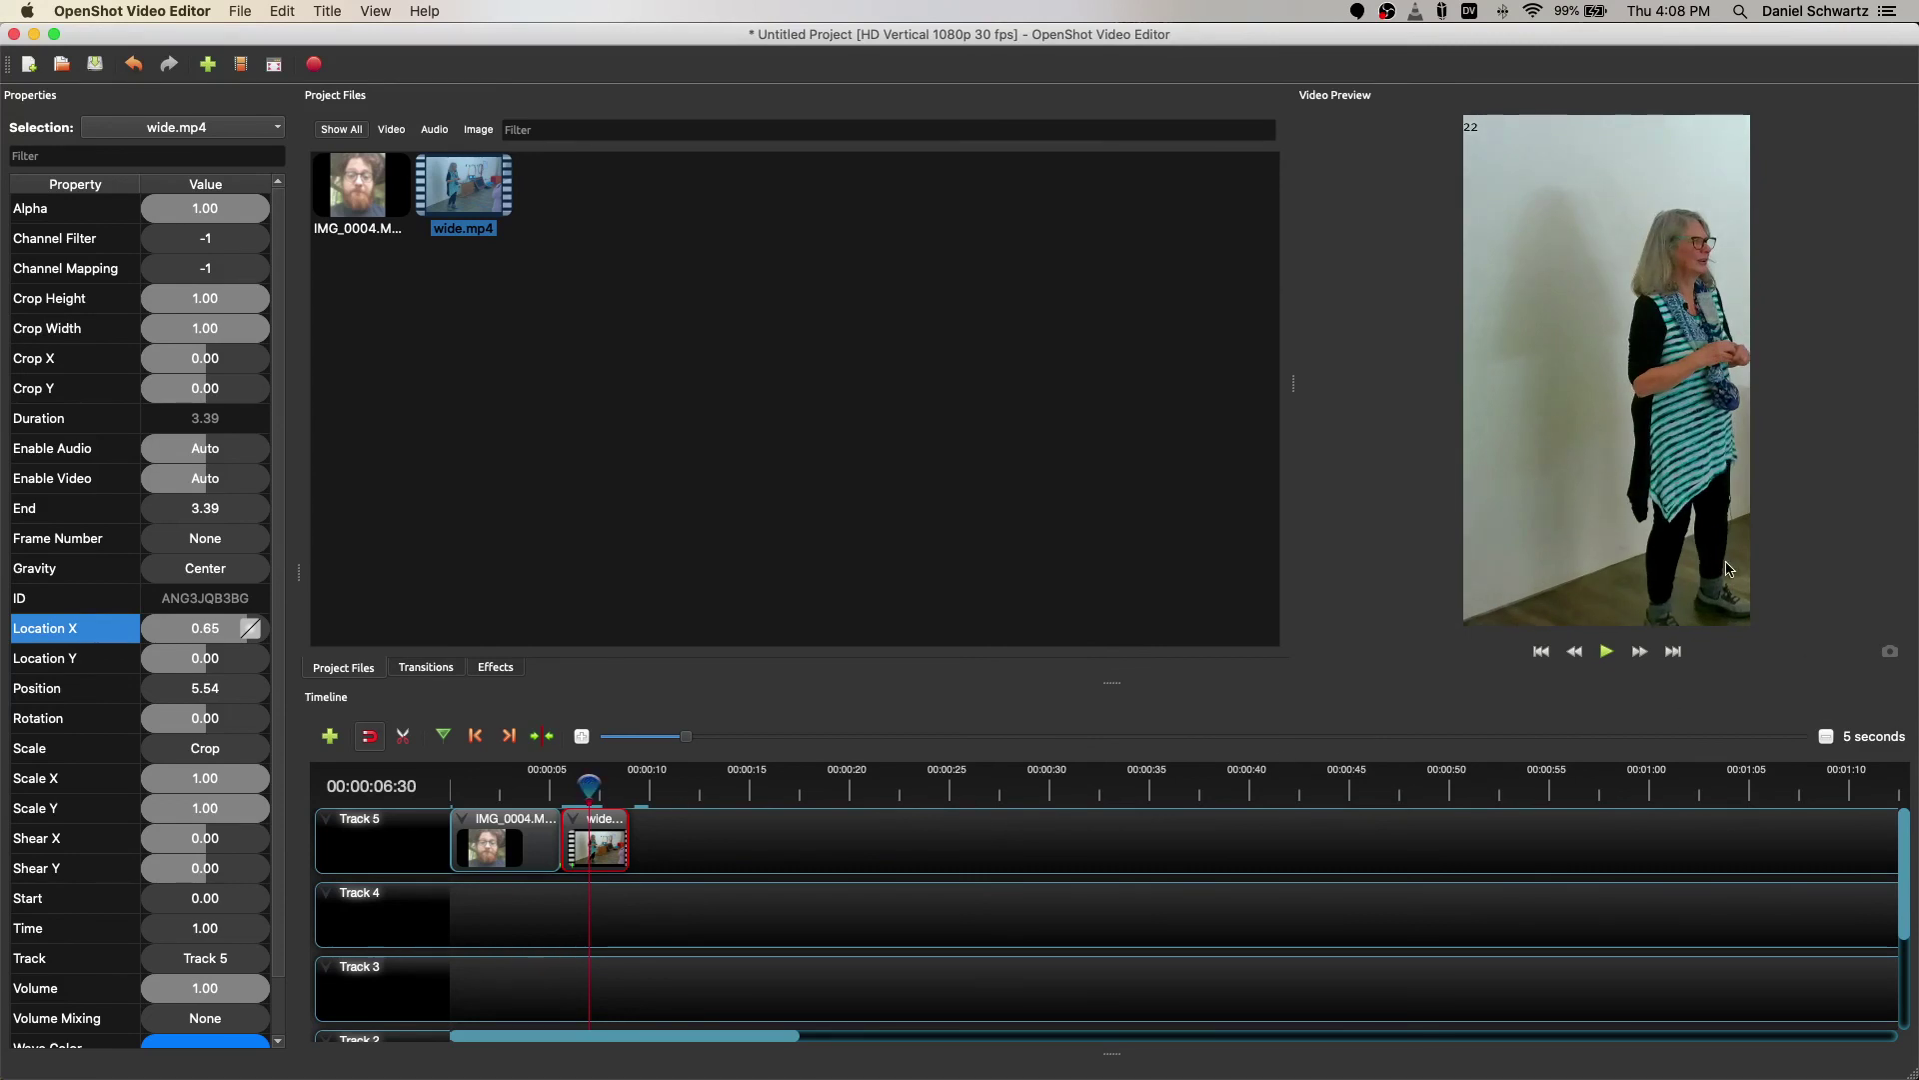
left_click_drag(247, 628, 232, 631)
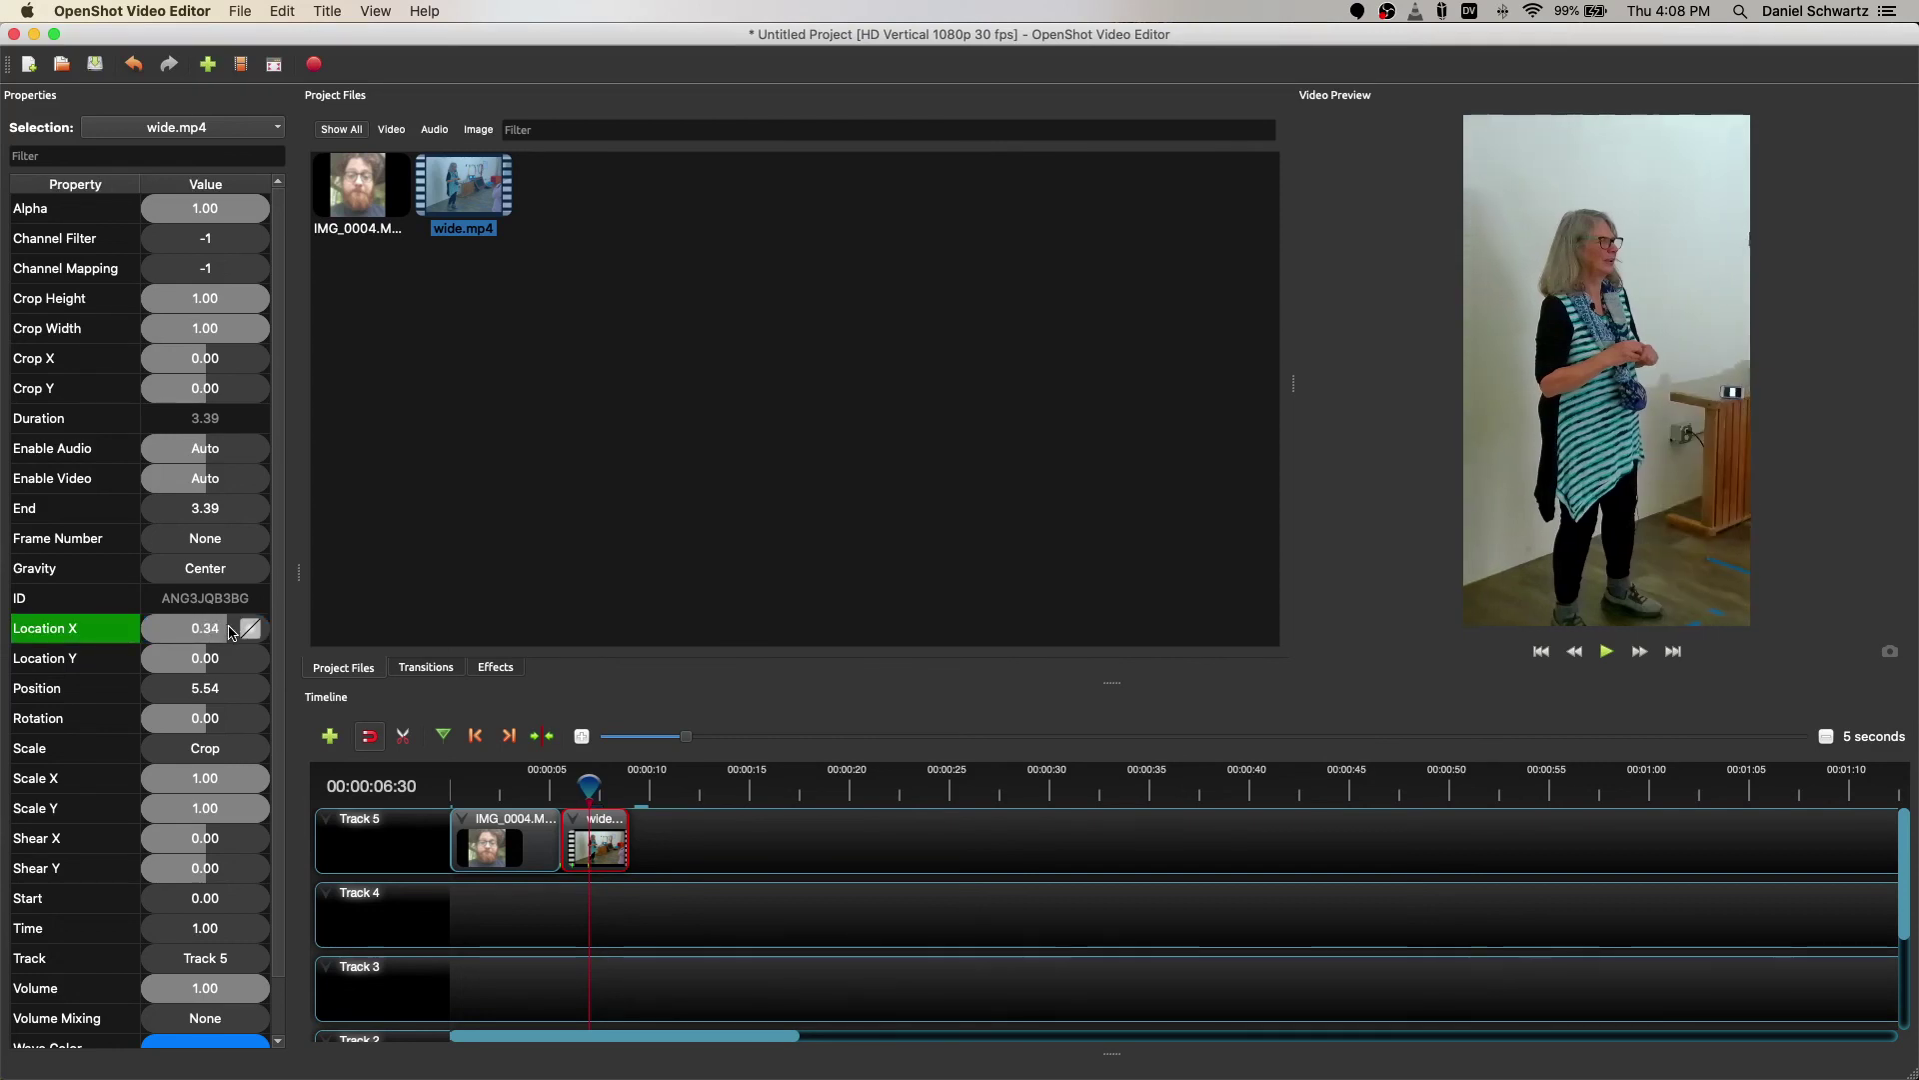
left_click_drag(602, 795, 614, 795)
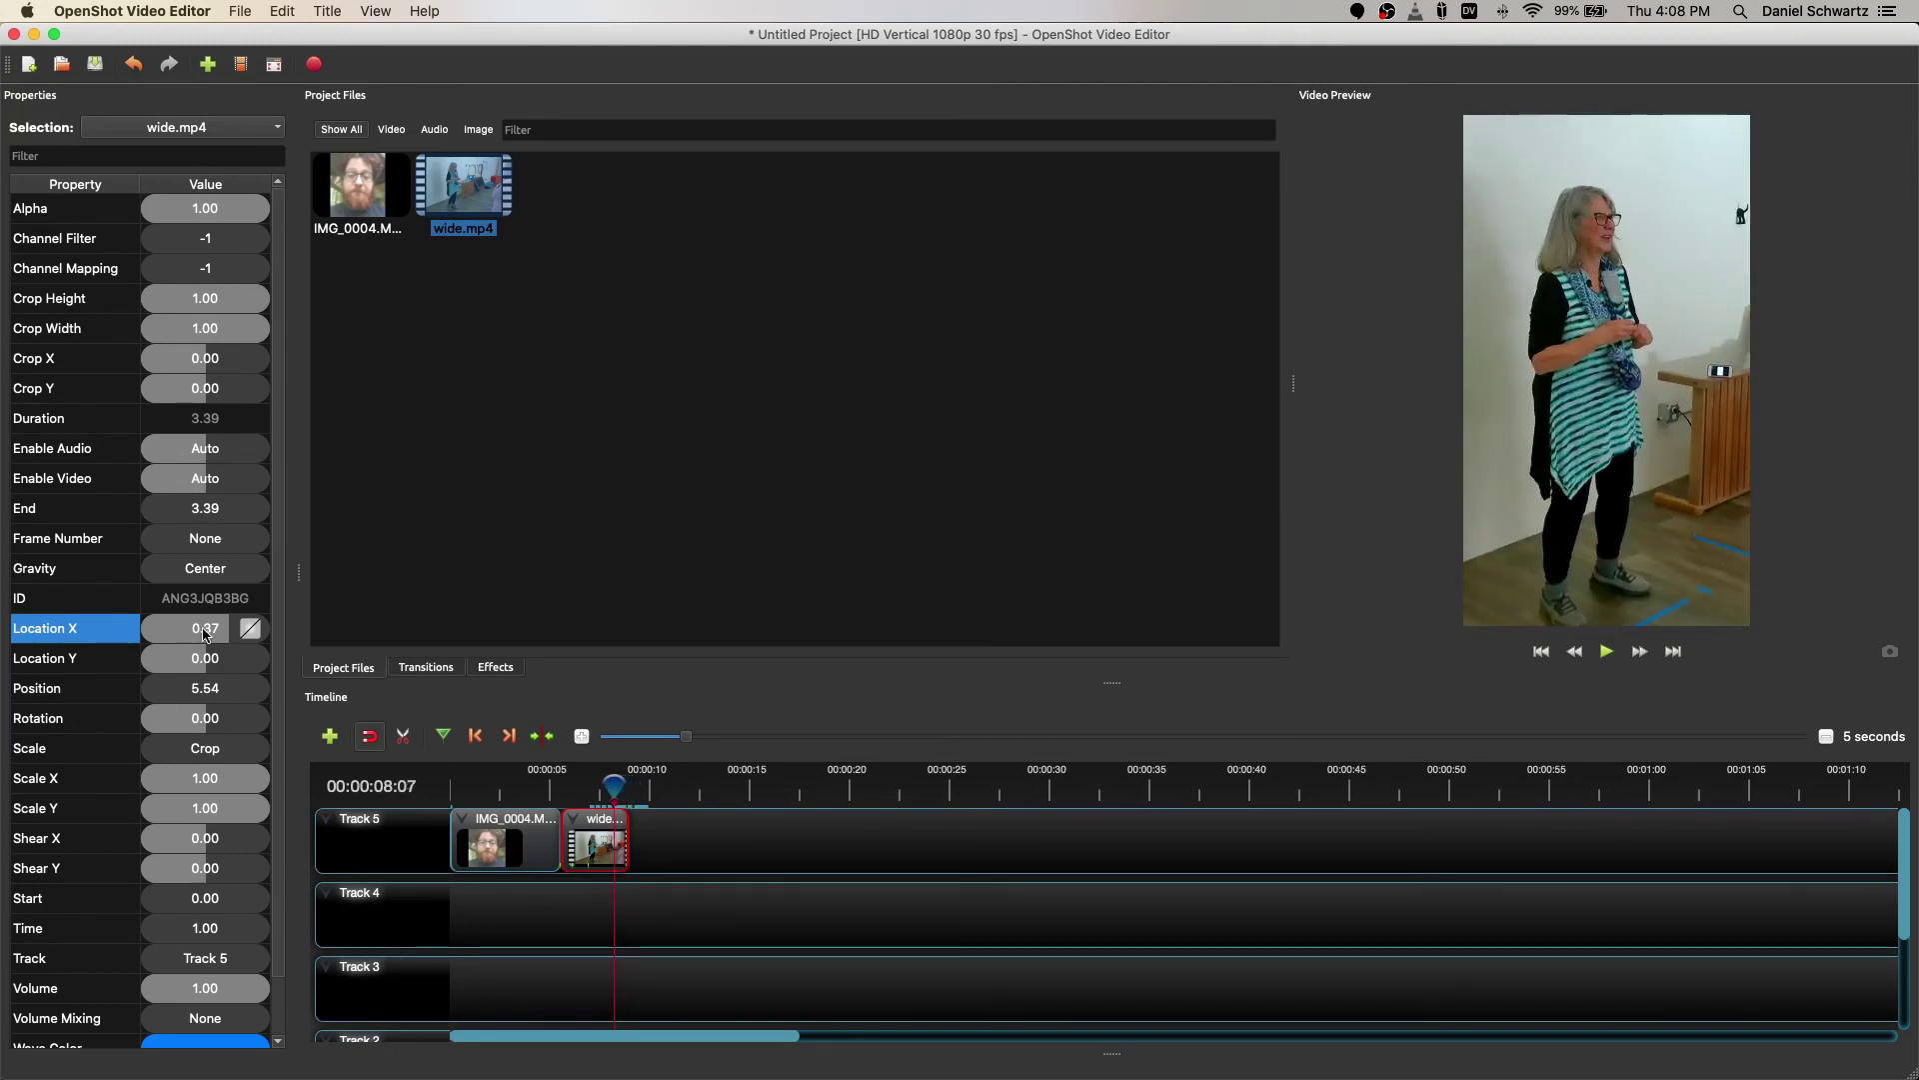
left_click_drag(227, 633, 238, 634)
left_click_drag(614, 787, 628, 787)
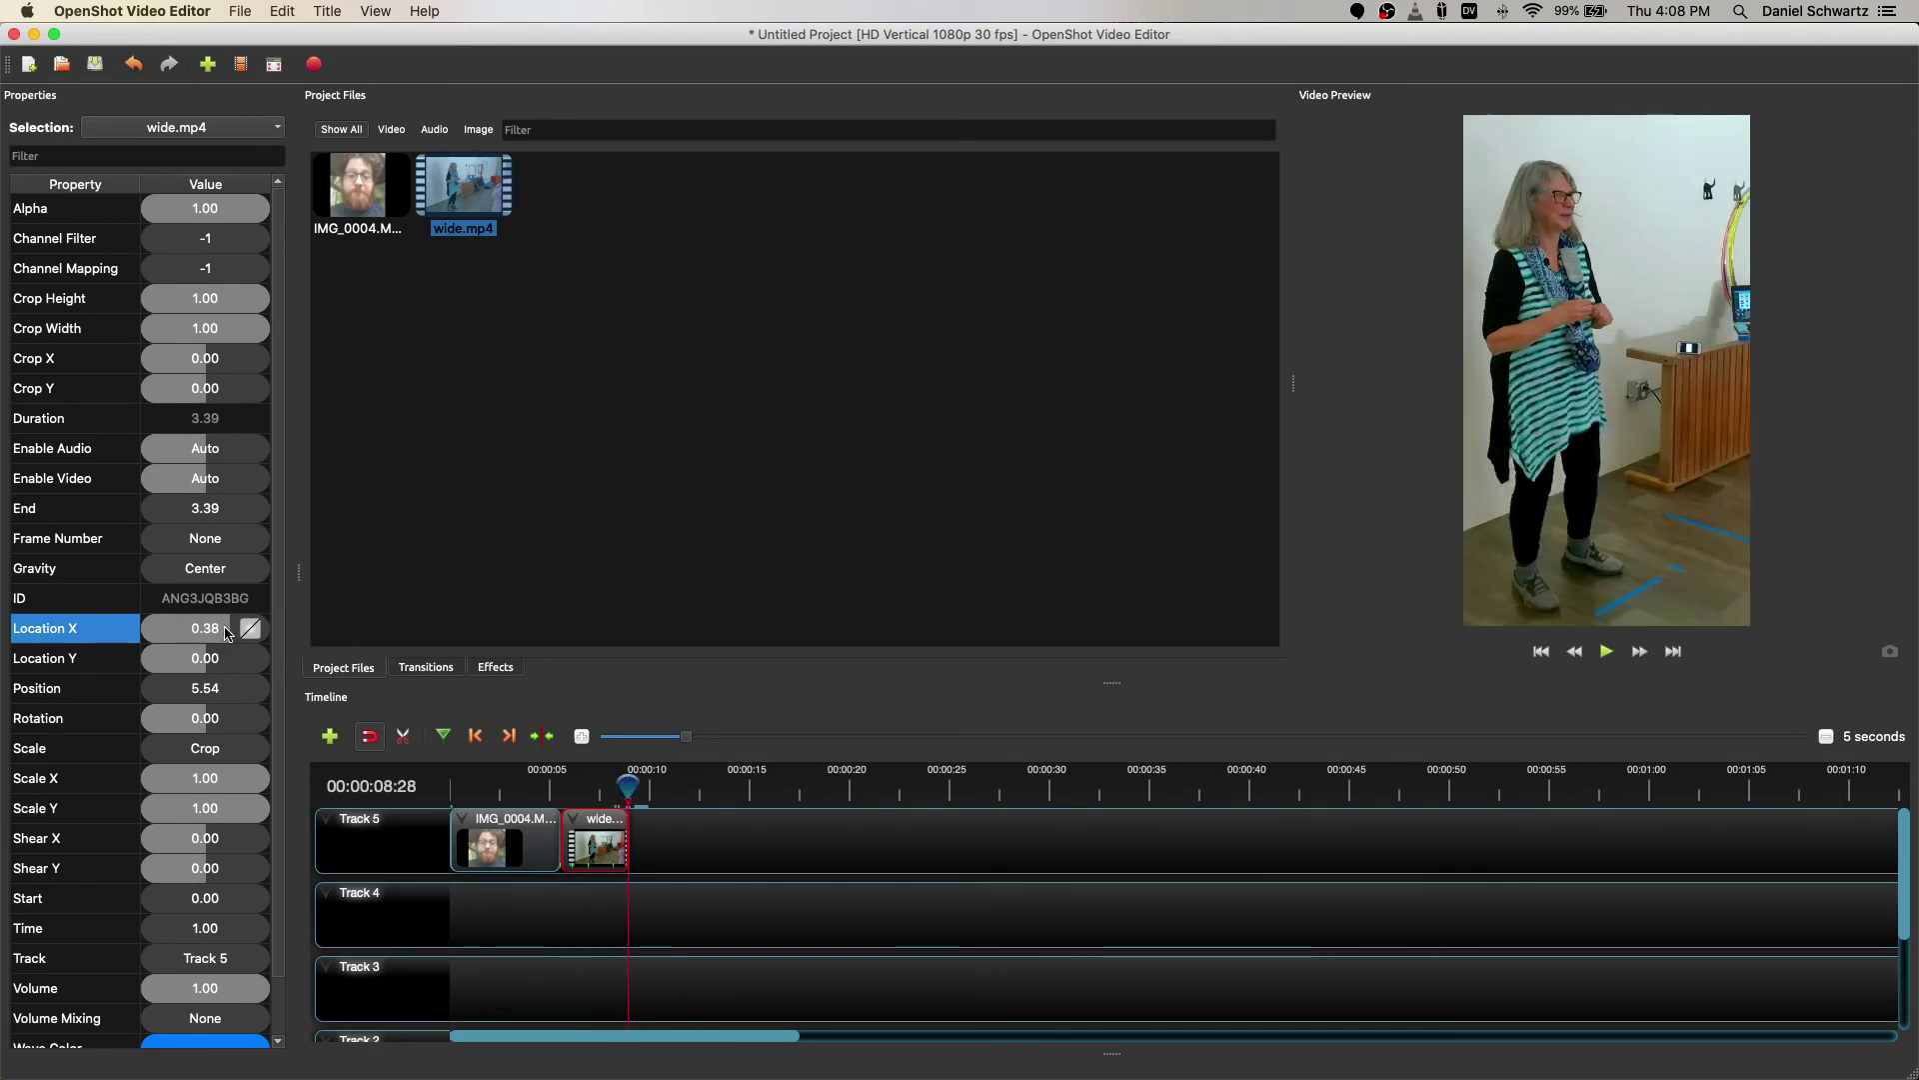
left_click_drag(218, 633, 246, 637)
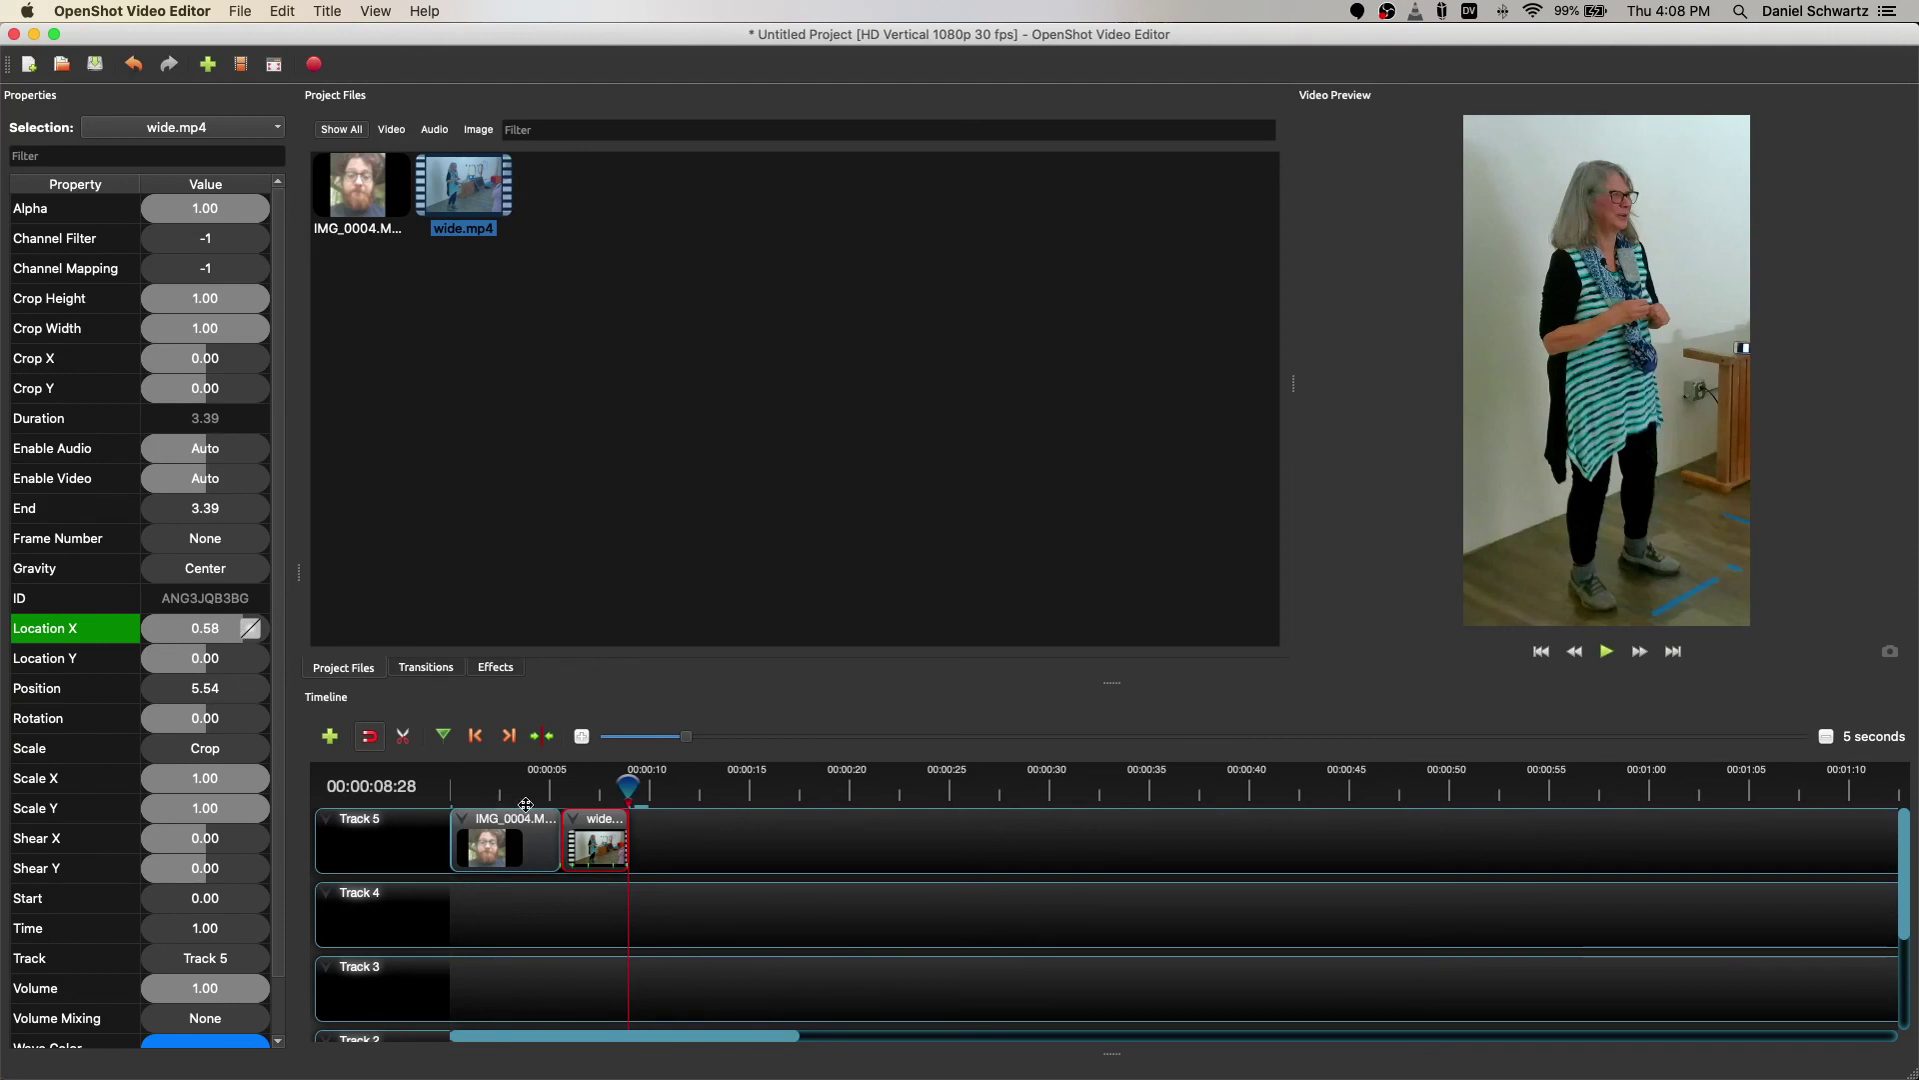
Scrub back and play the pan through to review it.
left_click_drag(628, 786, 562, 786)
key("space")
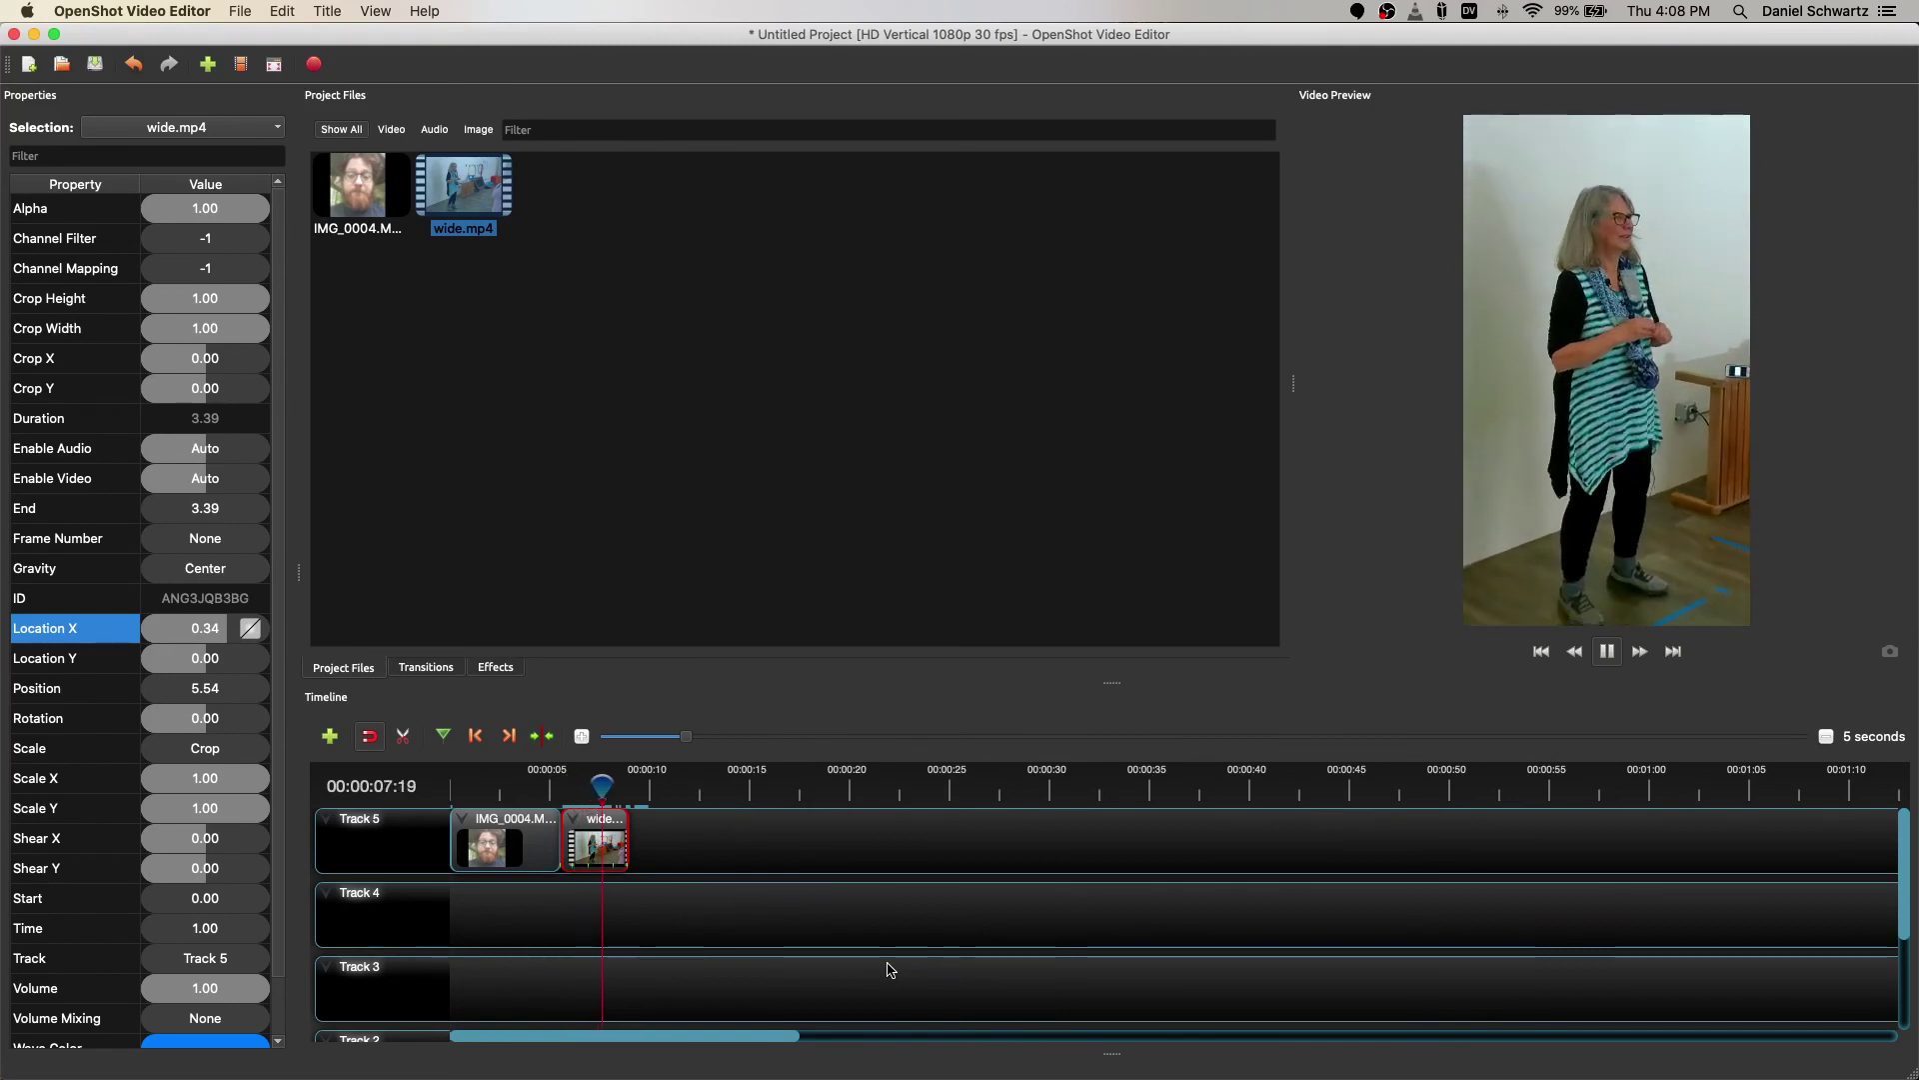
key("space")
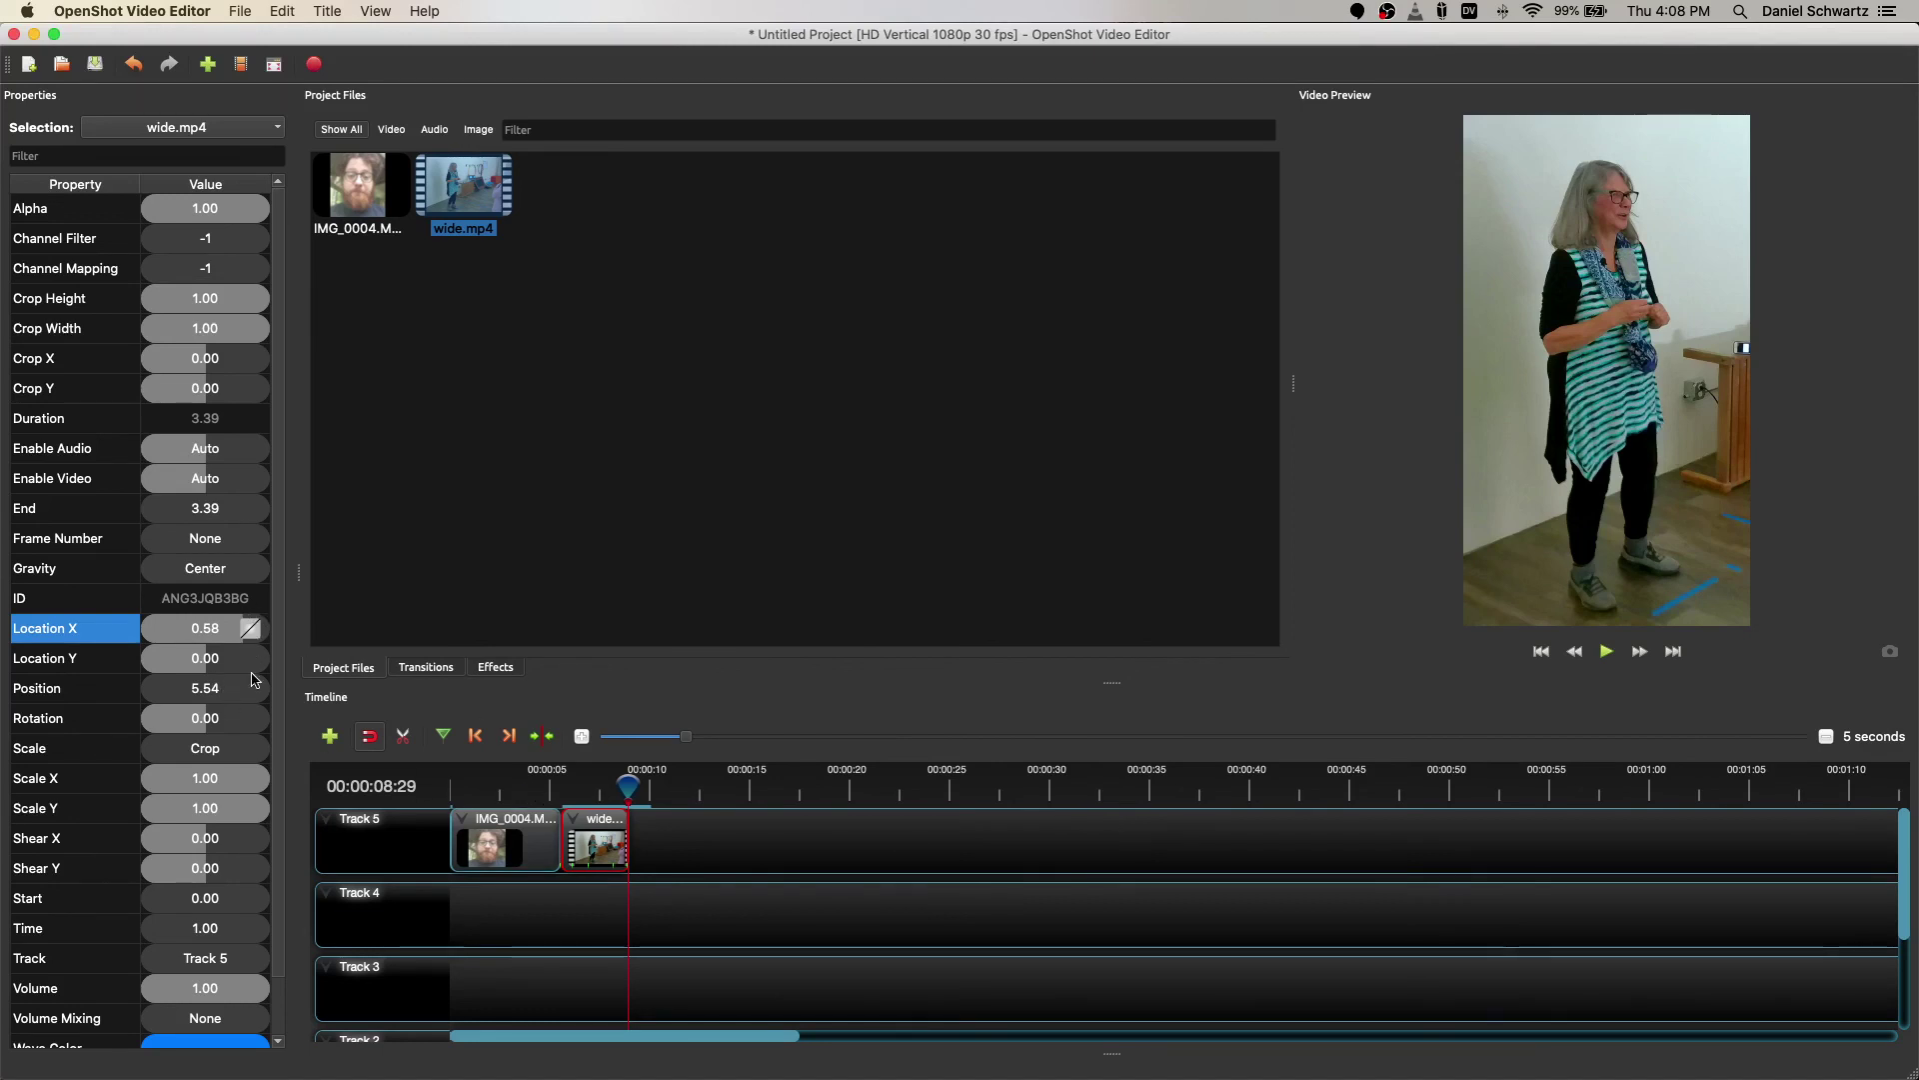
Set the Location X keyframe to Bezier Ease In/Out and scrub back to preview the smoother pan.
right_click(241, 628)
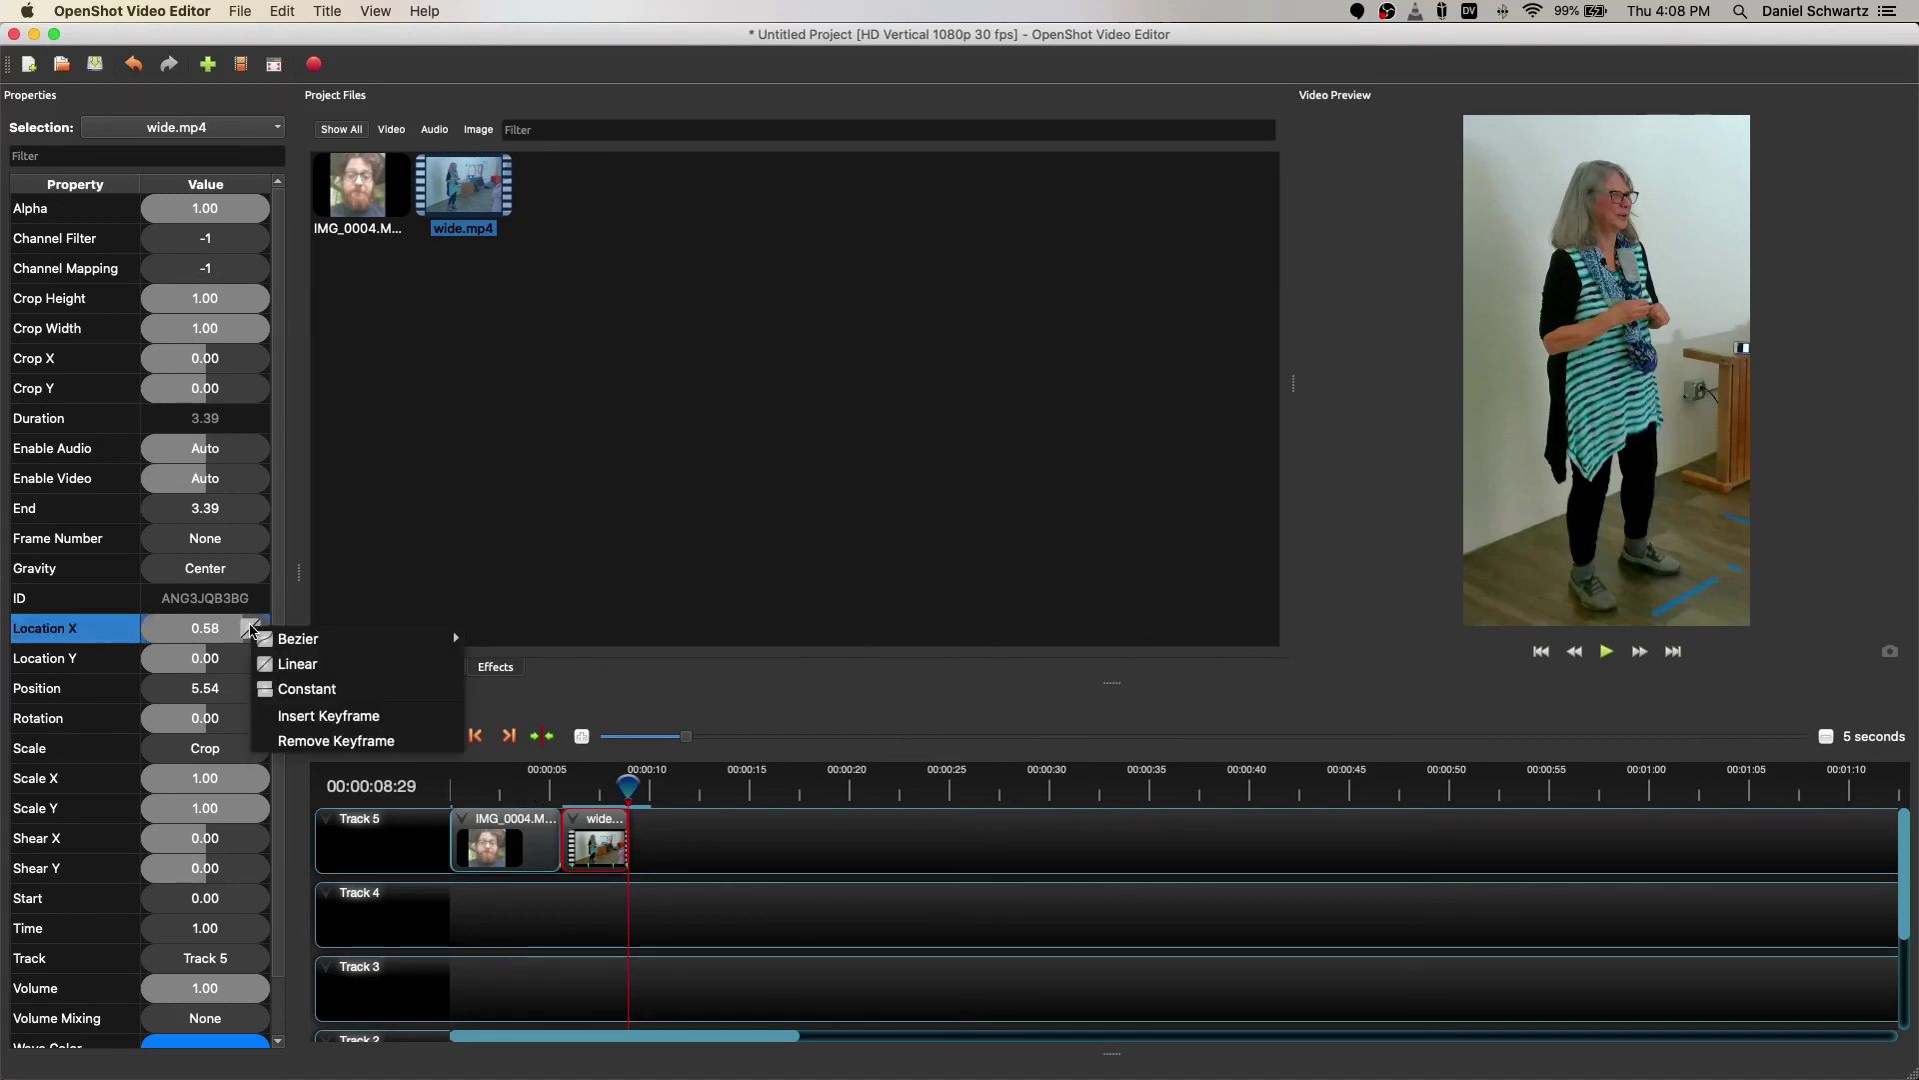
mouse_move(270, 640)
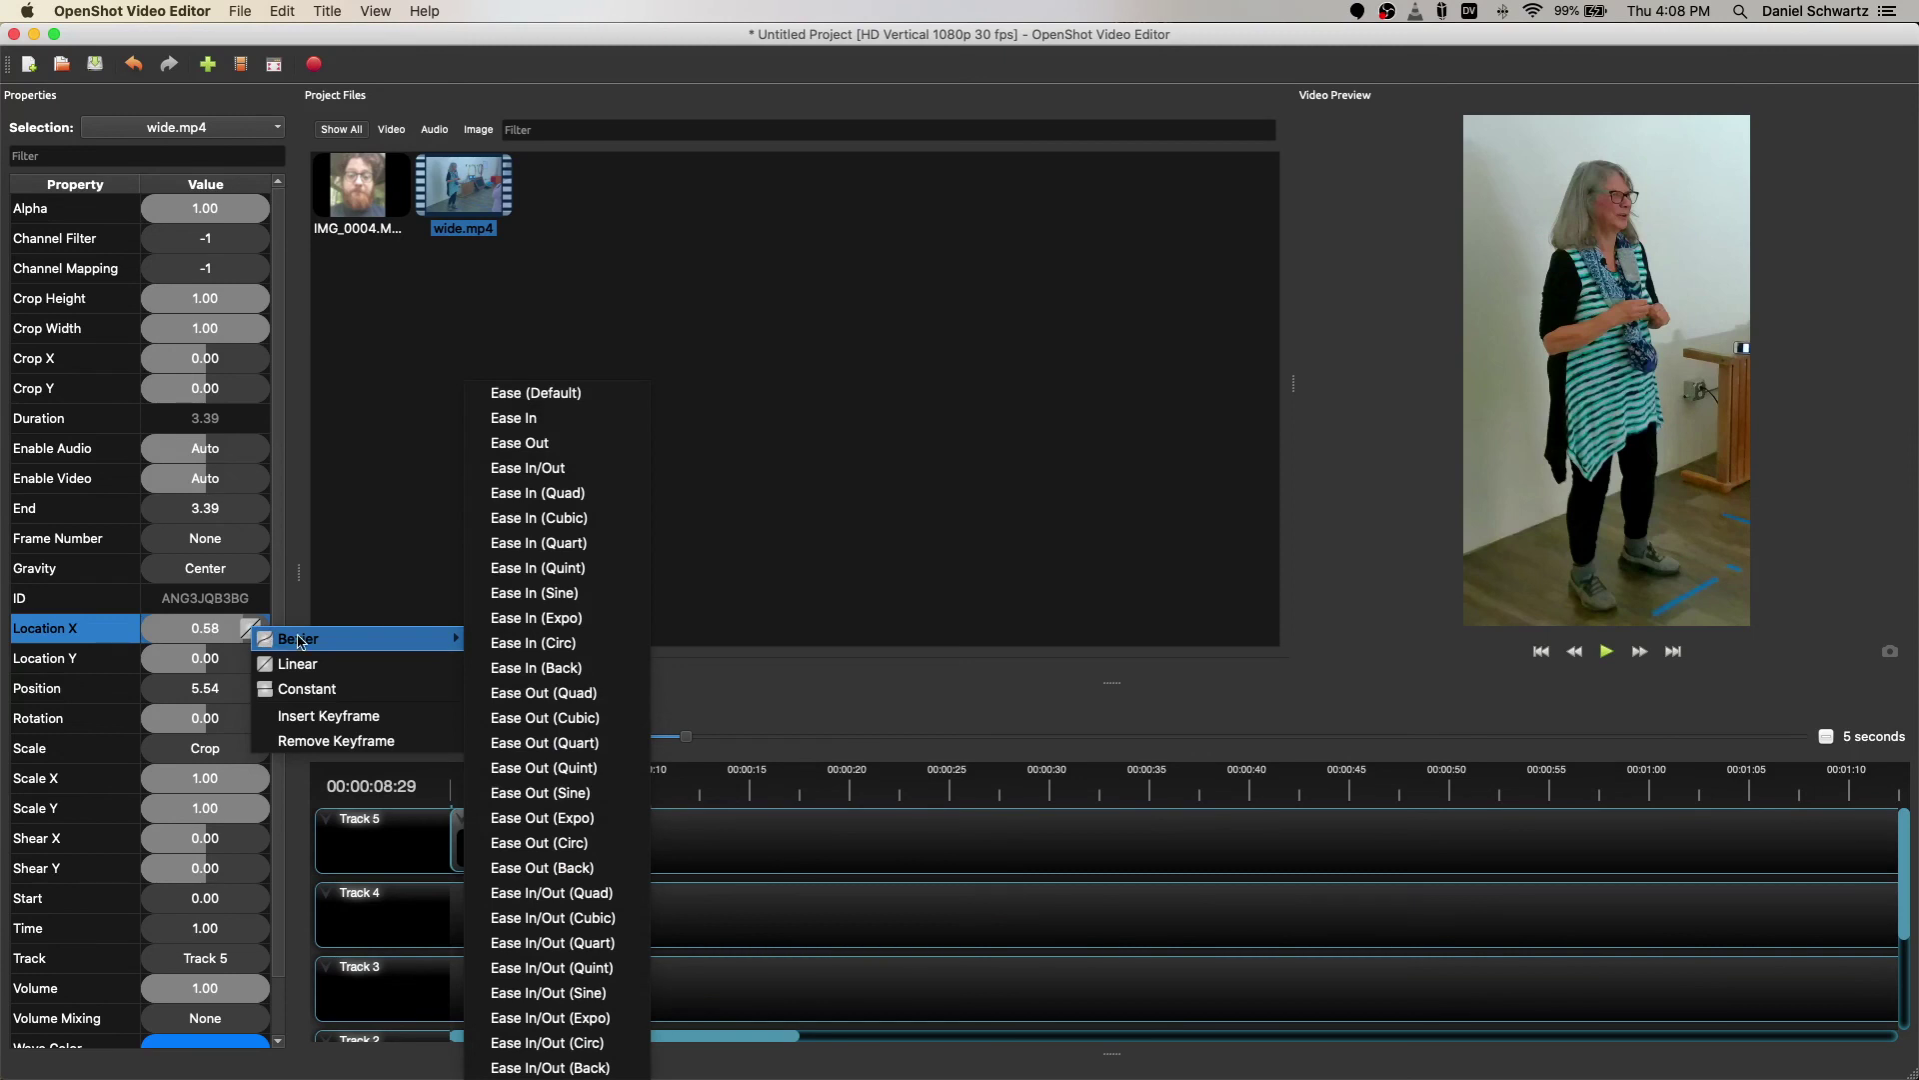
left_click(538, 467)
left_click_drag(626, 792, 598, 798)
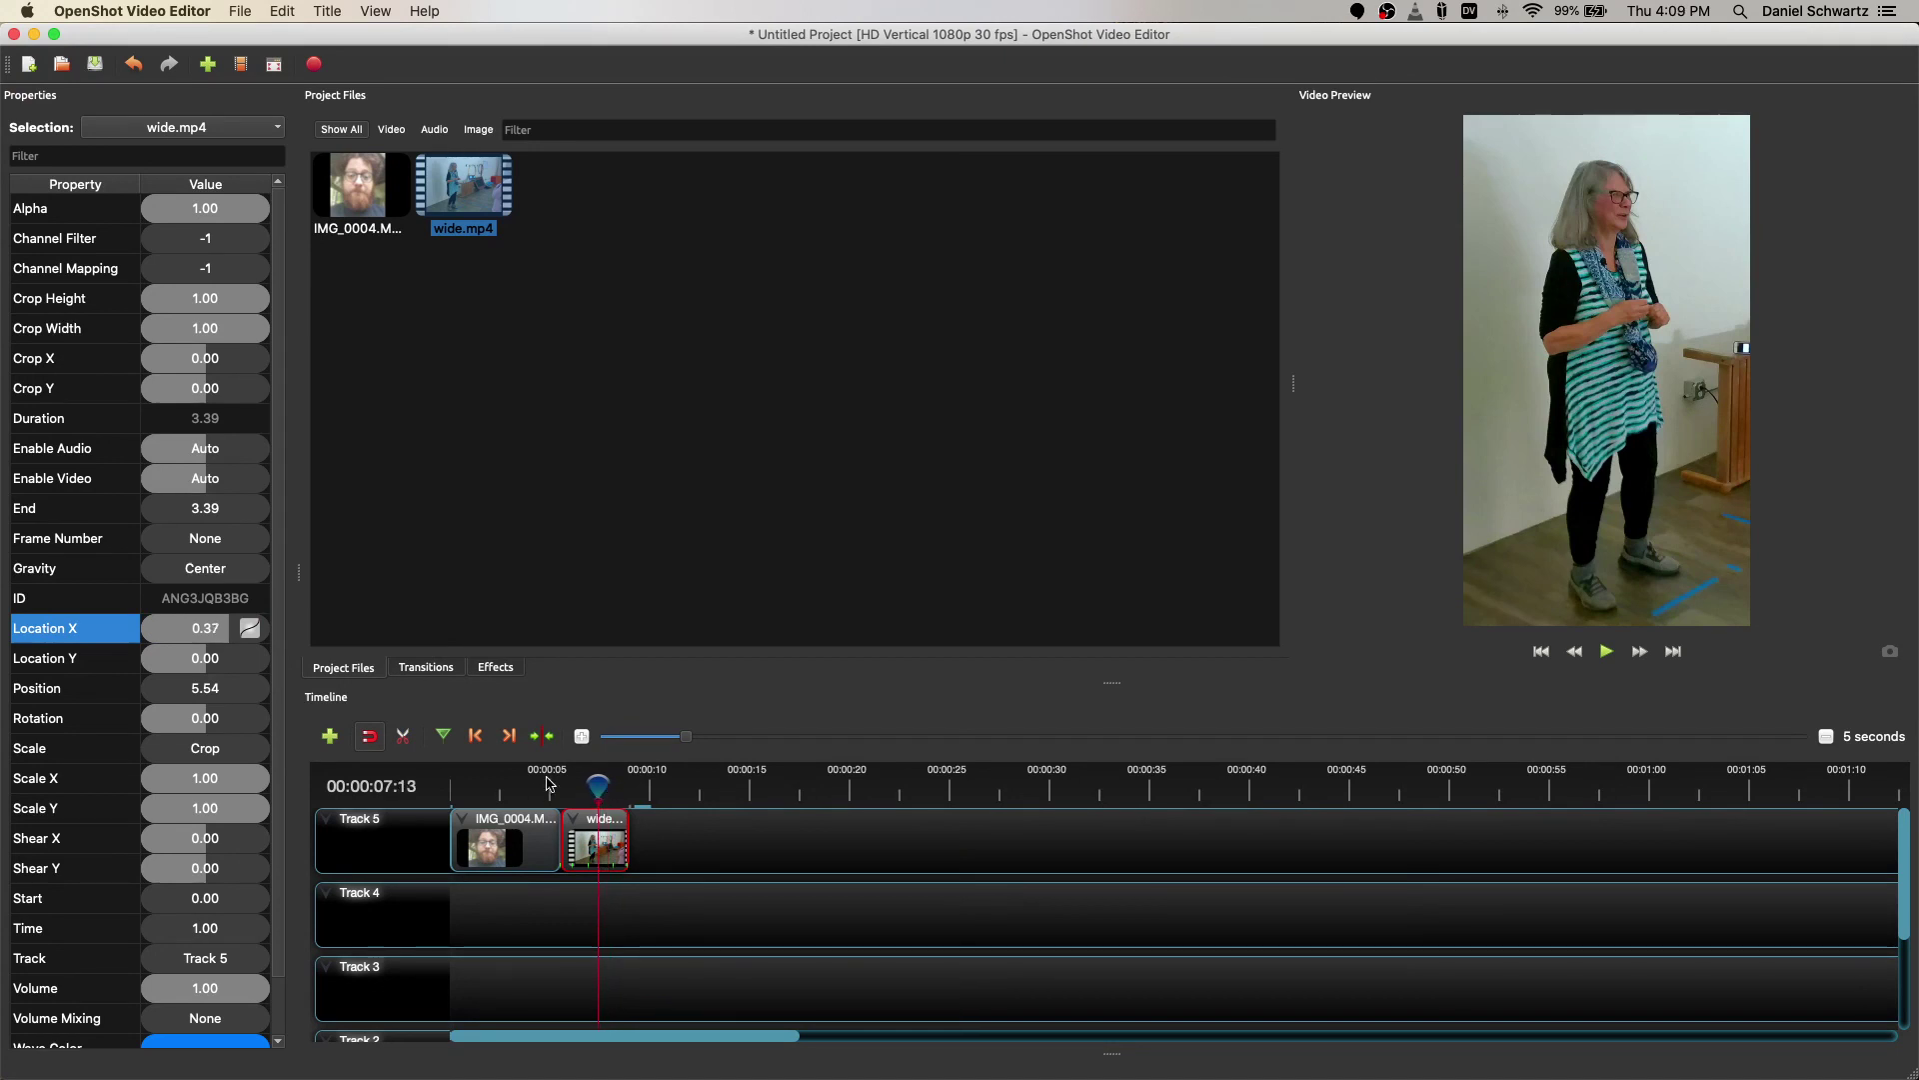